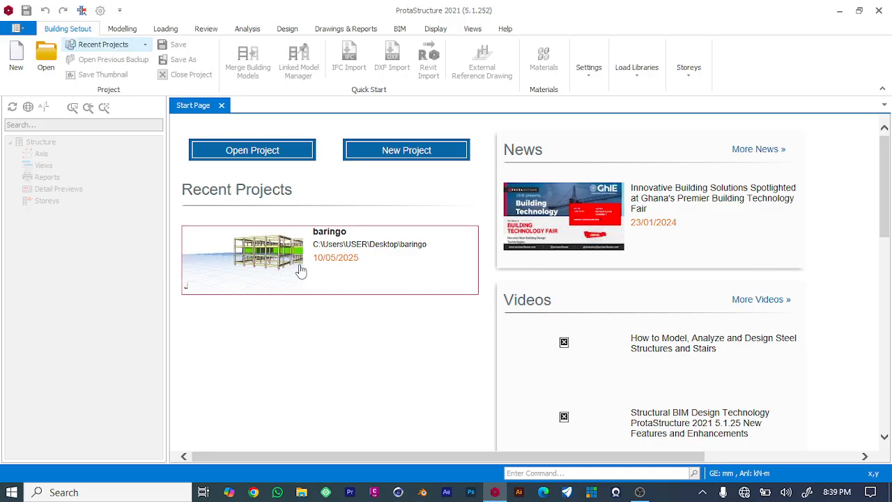
{"action": "mouse_move", "coordinate": [301, 270]}
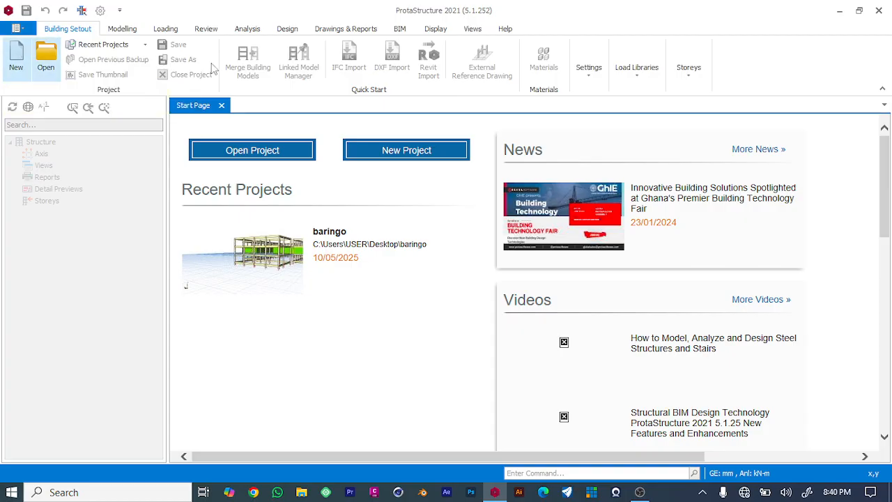
{"action": "left_click", "coordinate": [129, 30]}
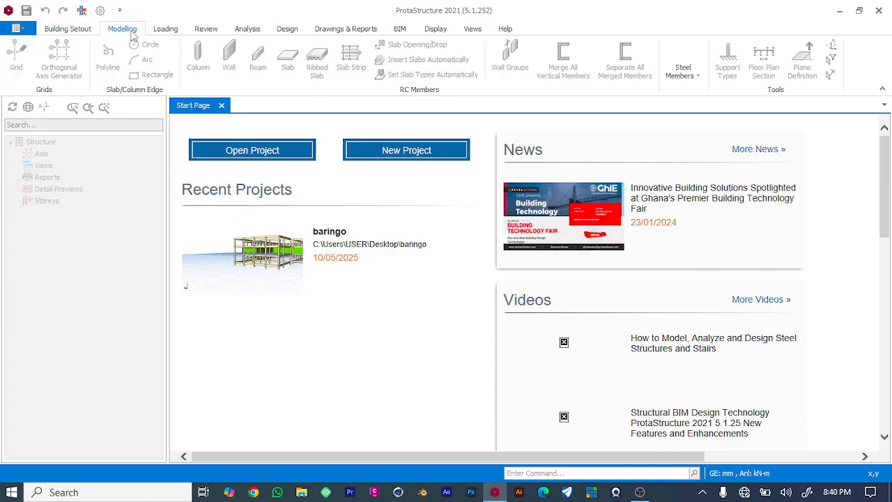
{"action": "left_click", "coordinate": [171, 30]}
{"action": "left_click", "coordinate": [206, 30]}
{"action": "left_click", "coordinate": [261, 28]}
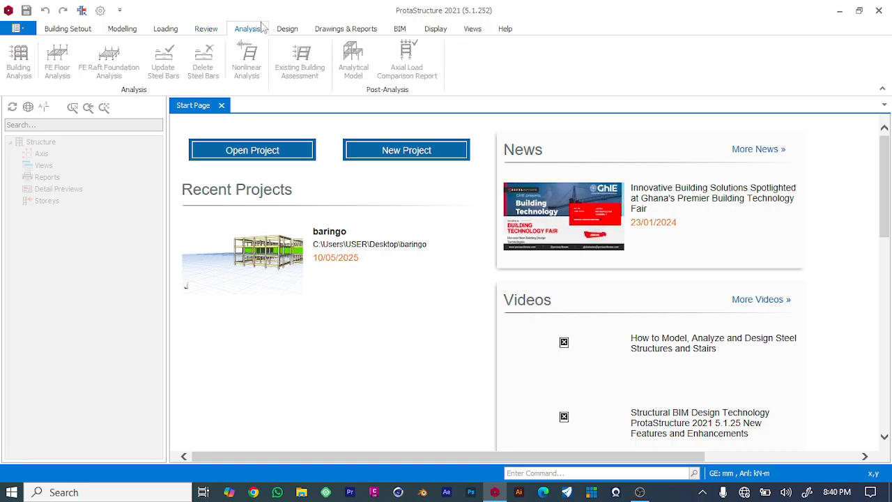
{"action": "left_click", "coordinate": [72, 31]}
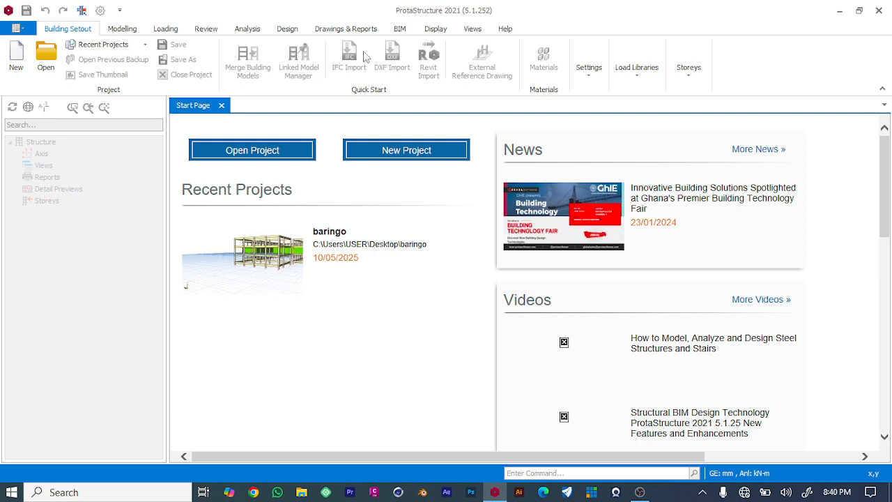
- Create a new project with the code muchinagraphics based on the UK (BS8110) template
{"action": "left_click", "coordinate": [429, 152]}
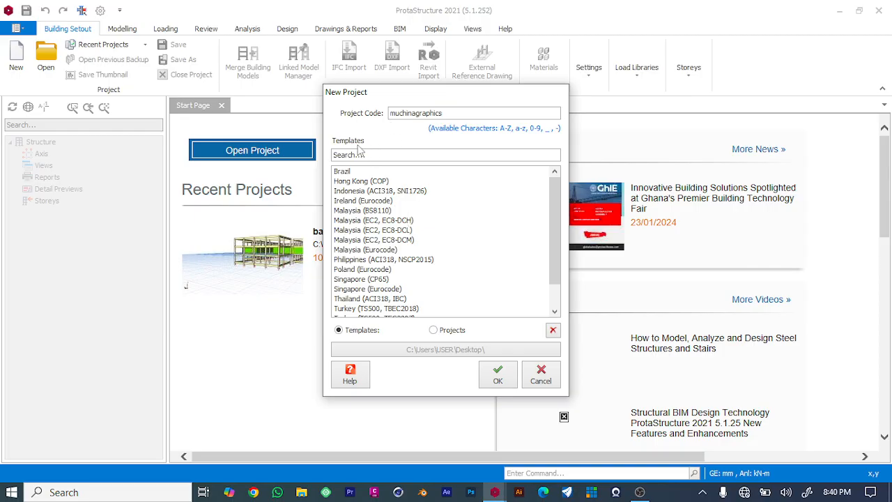
{"action": "scroll", "coordinate": [369, 263], "scroll_direction": "down", "scroll_amount": 1}
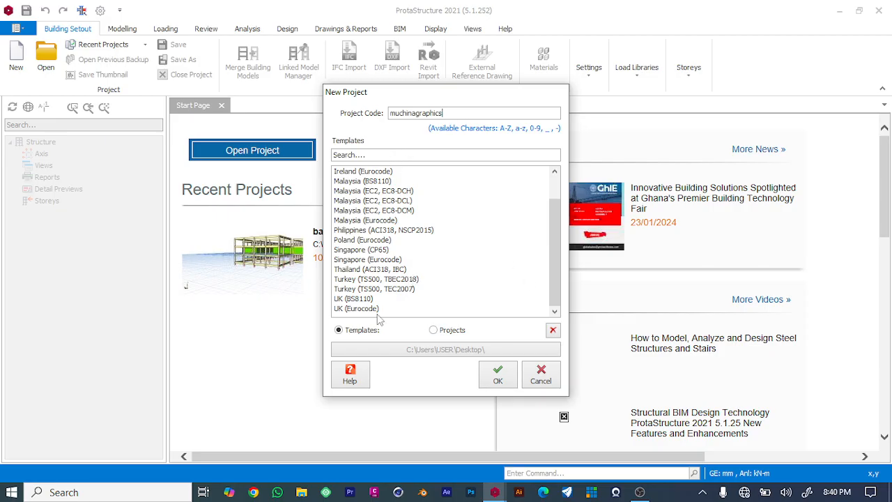
{"action": "left_click", "coordinate": [353, 300]}
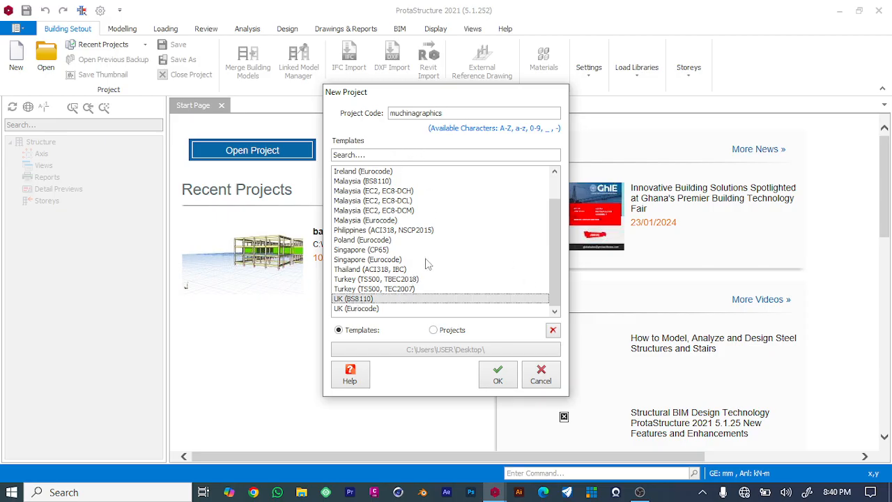
{"action": "scroll", "coordinate": [373, 258], "scroll_direction": "up", "scroll_amount": 1}
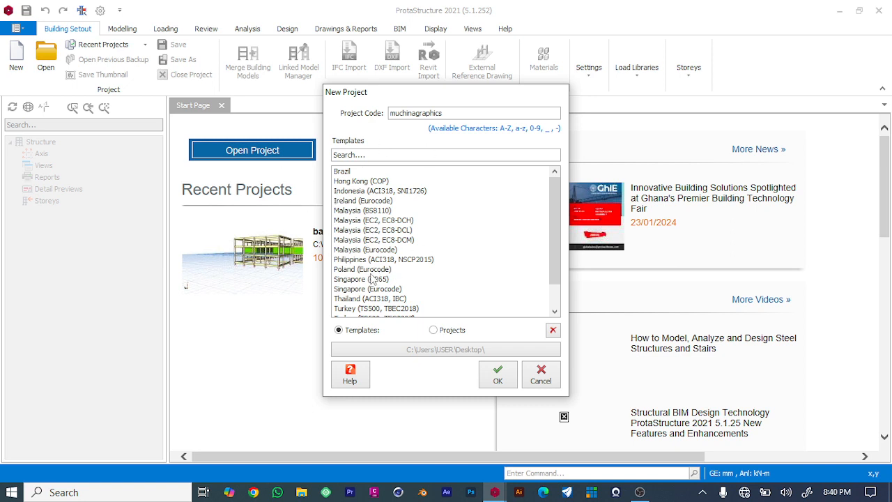
{"action": "scroll", "coordinate": [368, 273], "scroll_direction": "down", "scroll_amount": 1}
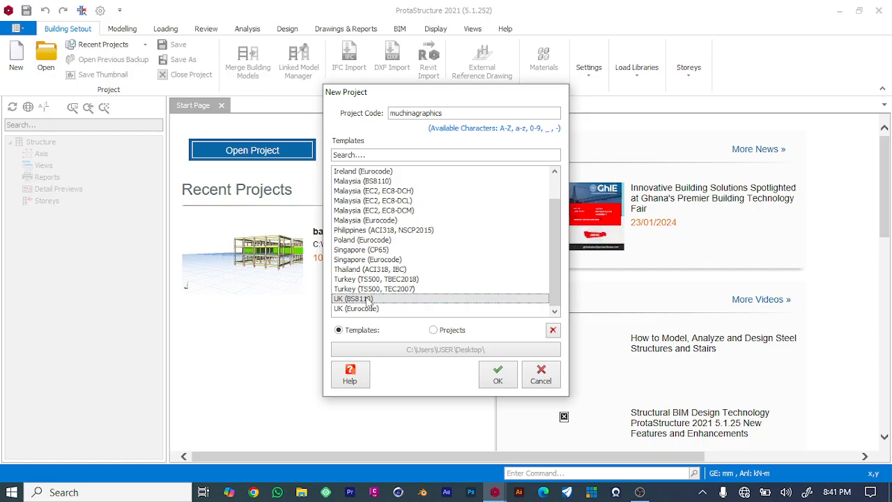
{"action": "left_click", "coordinate": [498, 377]}
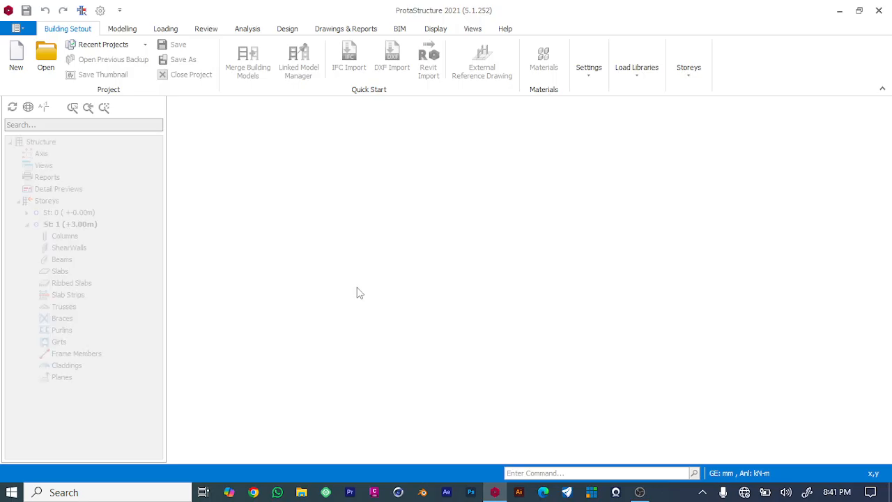
{"action": "left_click", "coordinate": [639, 491]}
{"action": "left_click", "coordinate": [493, 492]}
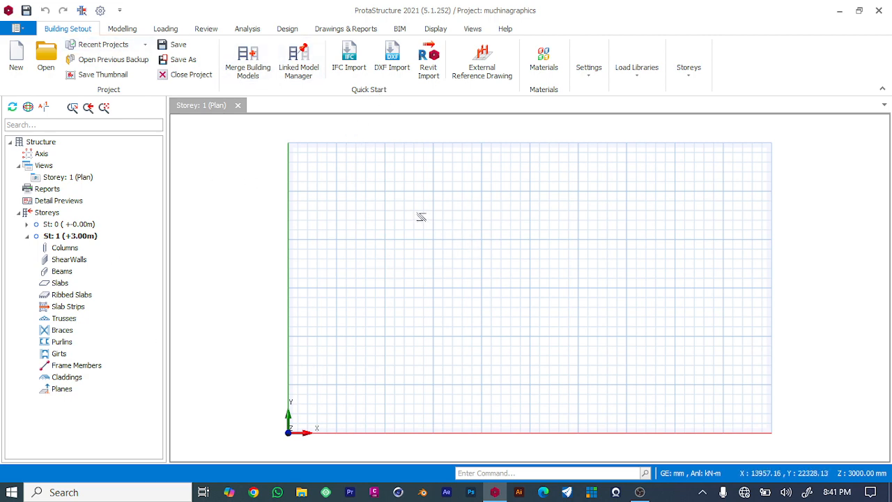
{"action": "left_click_drag", "start_coordinate": [350, 234], "coordinate": [397, 284]}
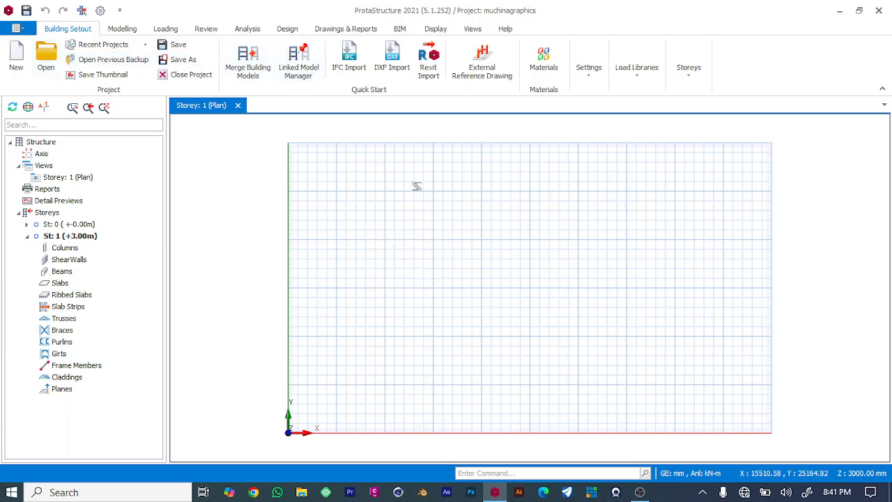
{"action": "left_click_drag", "start_coordinate": [406, 184], "coordinate": [458, 255]}
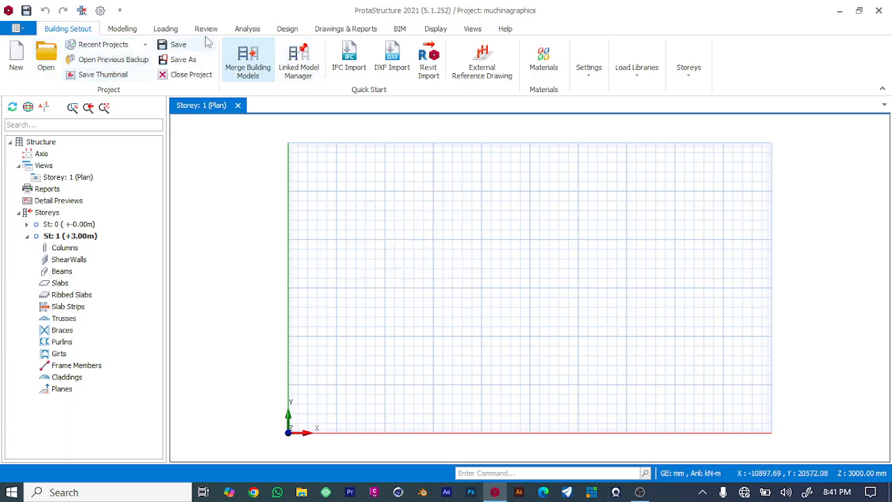
{"action": "left_click", "coordinate": [123, 29]}
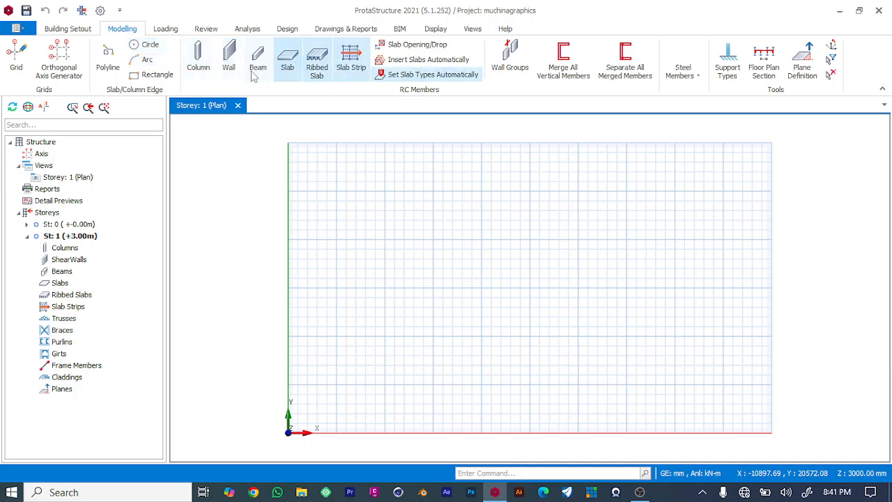
{"action": "left_click", "coordinate": [198, 59]}
{"action": "left_click_drag", "start_coordinate": [419, 198], "coordinate": [511, 252]}
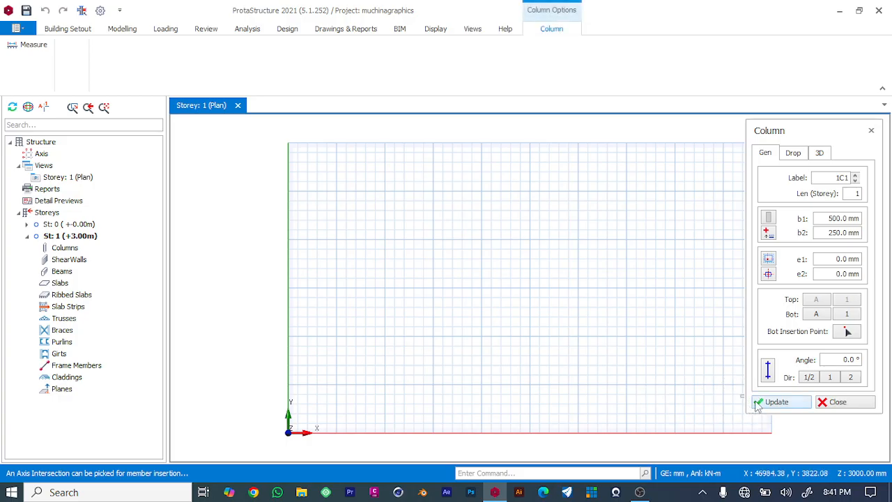
{"action": "left_click", "coordinate": [755, 402]}
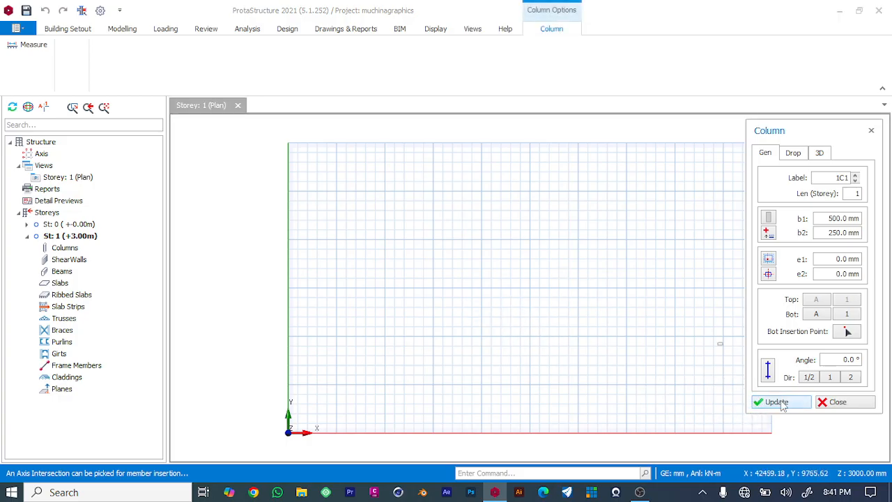
{"action": "left_click", "coordinate": [847, 402]}
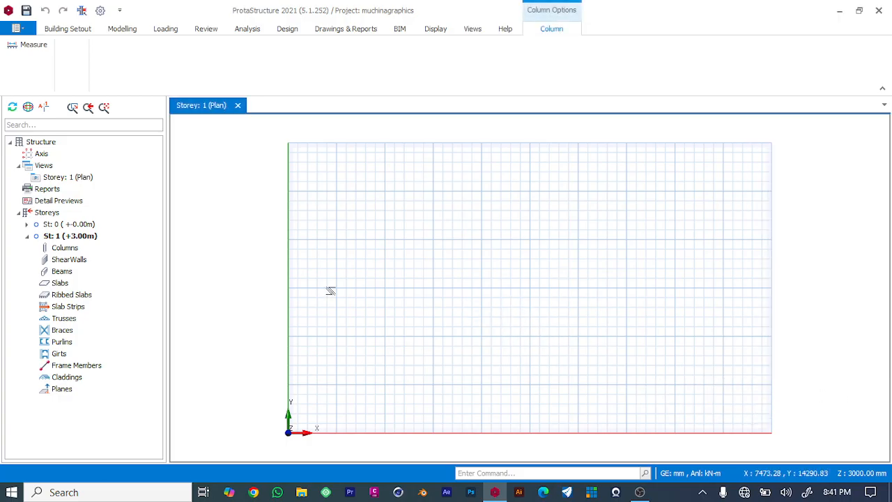
- Search the commands for "orth" and run the Orthogonal Axis Generator entry
{"action": "left_click", "coordinate": [476, 472]}
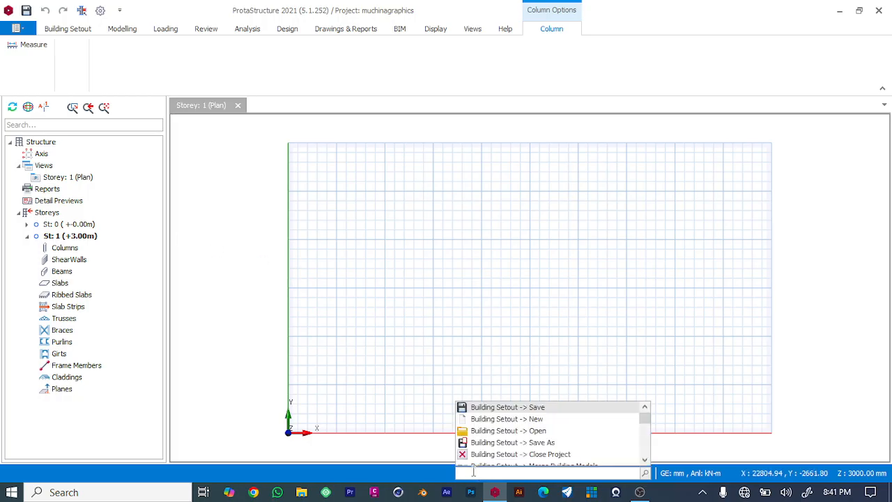
{"action": "type", "text": "orth"}
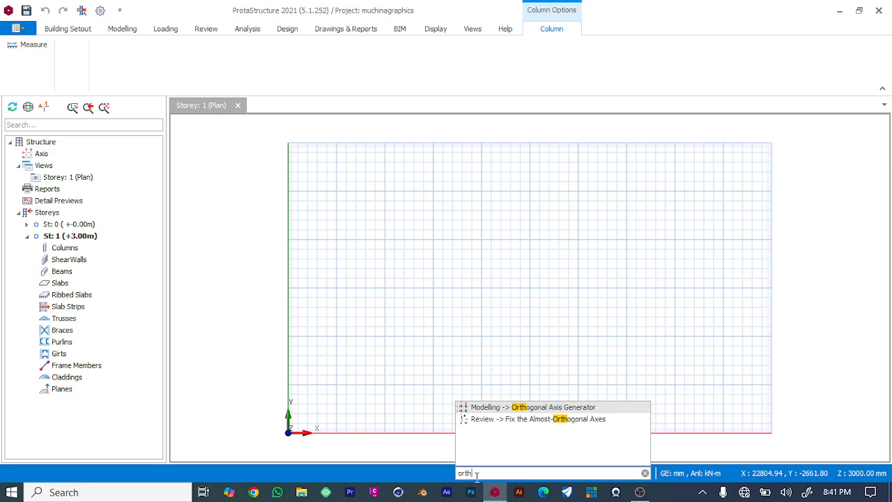
{"action": "key", "text": "Return"}
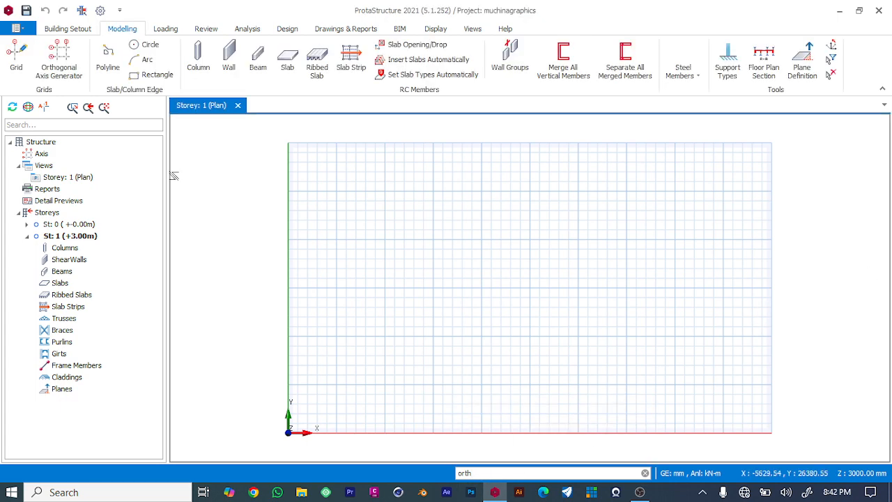
- Examine the available building setout, modelling, steel member, loading, model review, analysis and design commands
{"action": "left_click", "coordinate": [63, 28]}
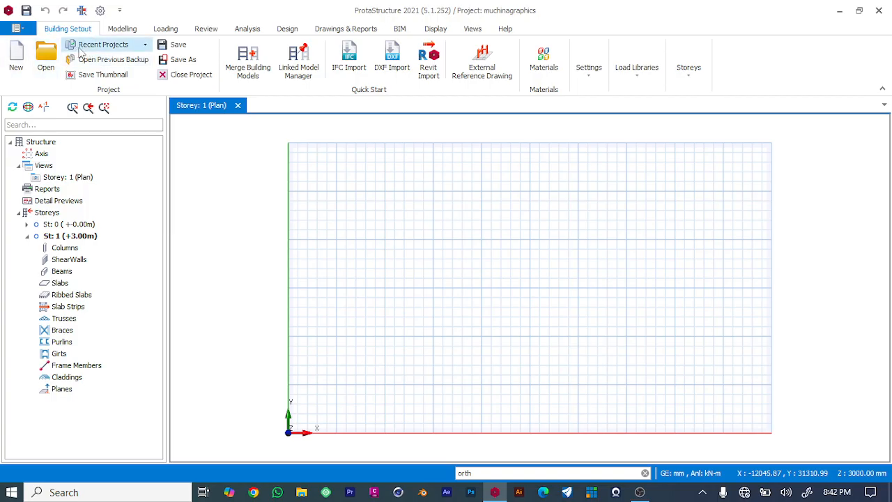
{"action": "left_click", "coordinate": [130, 32]}
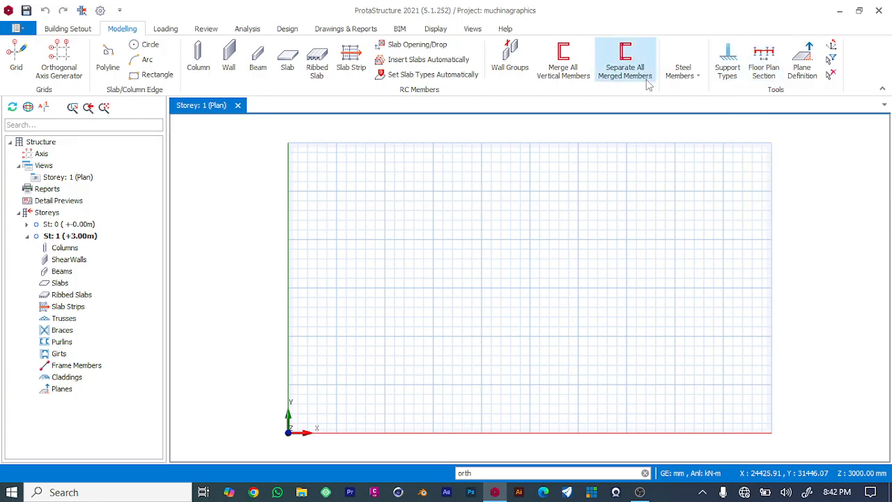
{"action": "left_click", "coordinate": [702, 82]}
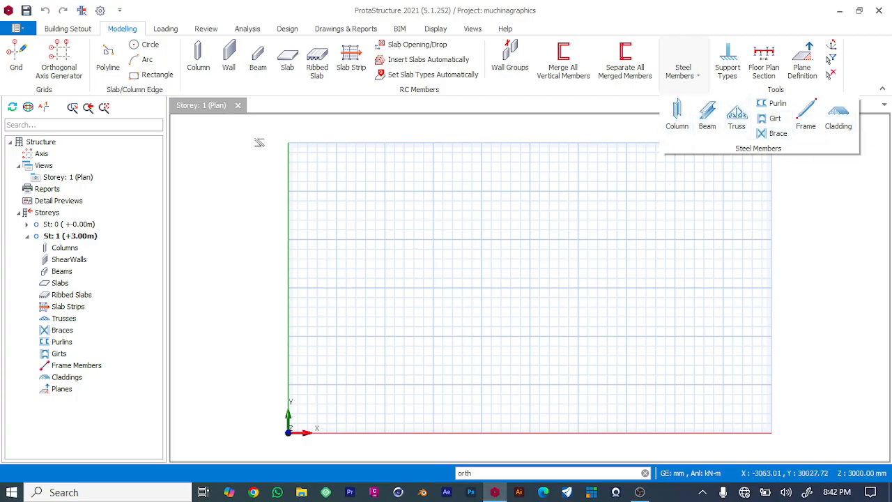
{"action": "left_click", "coordinate": [171, 32]}
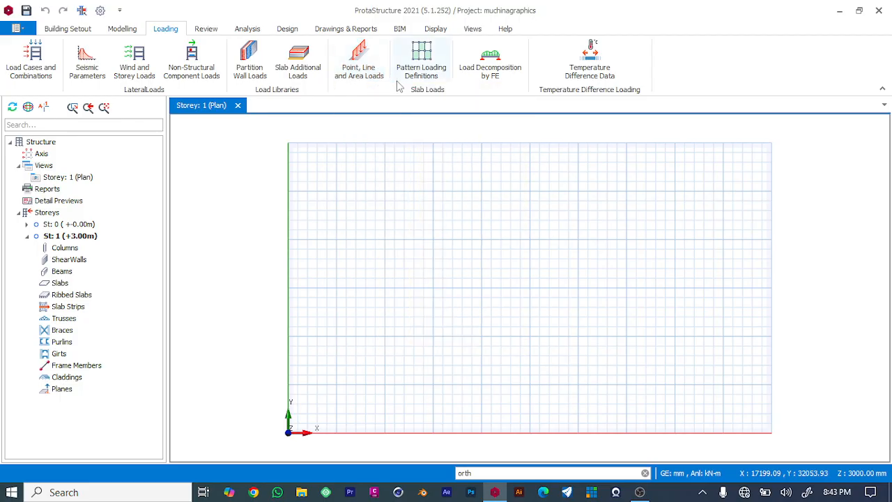
{"action": "left_click", "coordinate": [206, 29]}
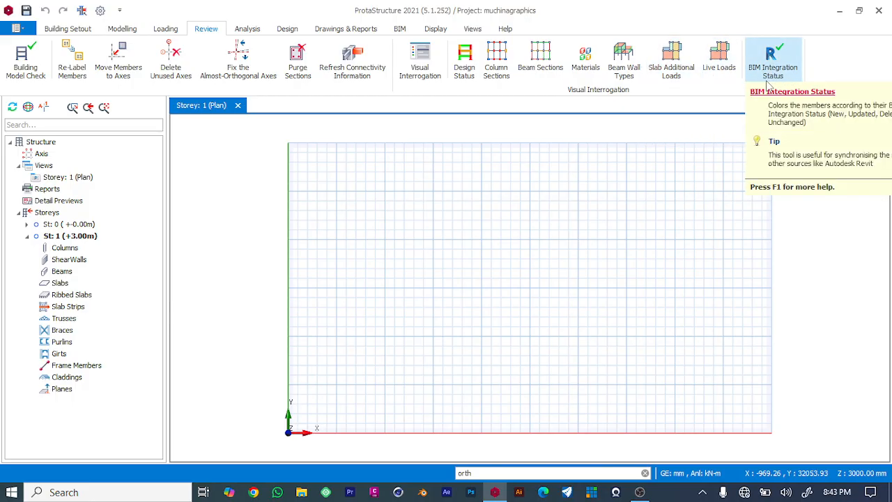
{"action": "left_click", "coordinate": [247, 29]}
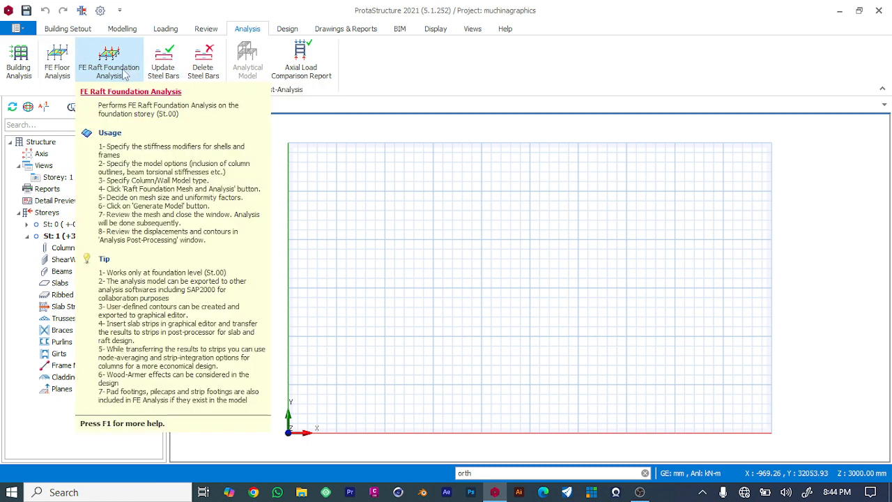
{"action": "left_click", "coordinate": [292, 31]}
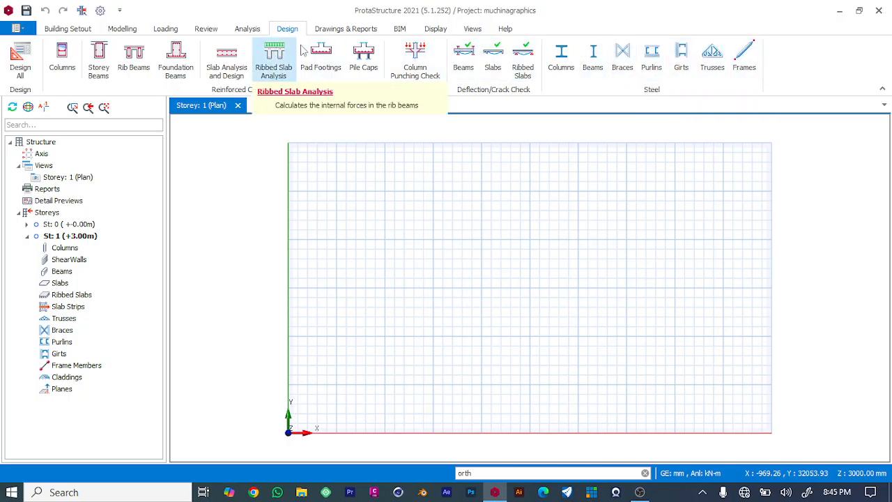
- Examine the drawing commands, report types, BIM exports, display and view commands, and the project's storey list
{"action": "left_click", "coordinate": [350, 31]}
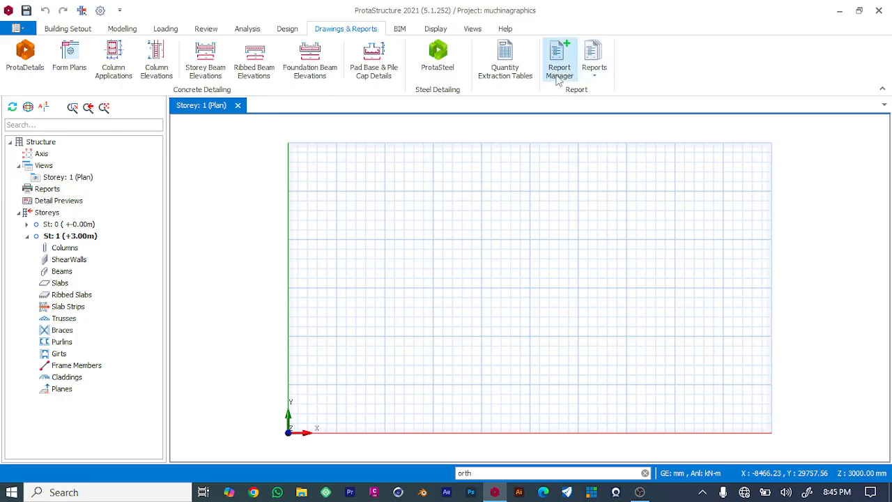
{"action": "left_click", "coordinate": [596, 76]}
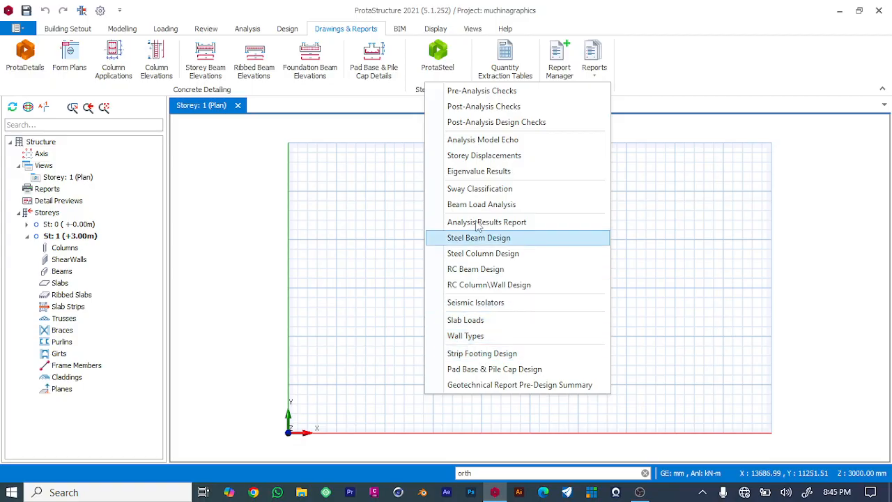
{"action": "left_click", "coordinate": [666, 68]}
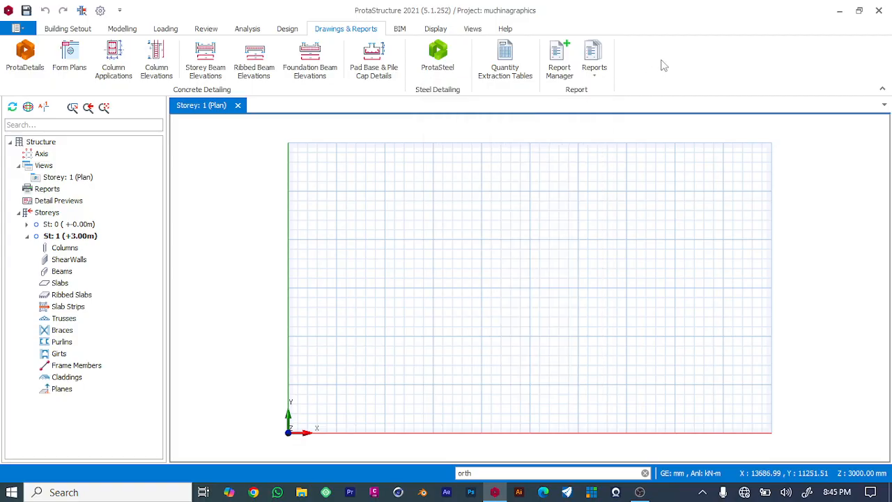
{"action": "left_click", "coordinate": [403, 31]}
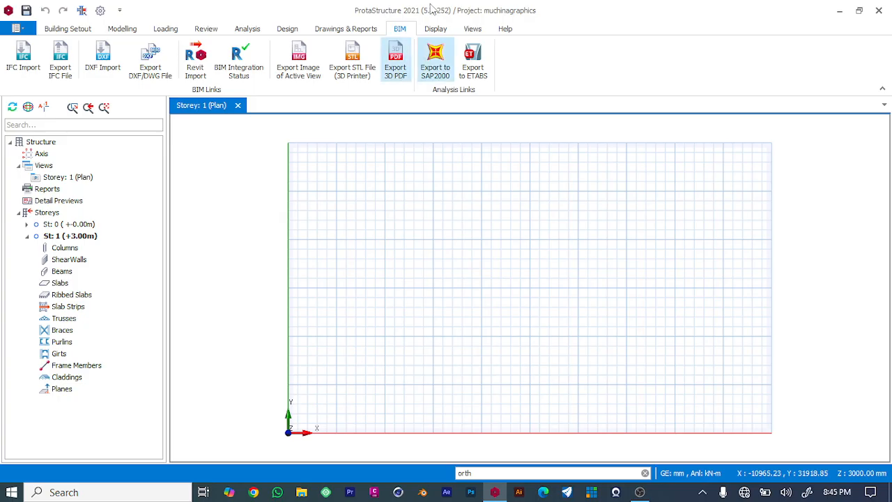
{"action": "left_click", "coordinate": [437, 30]}
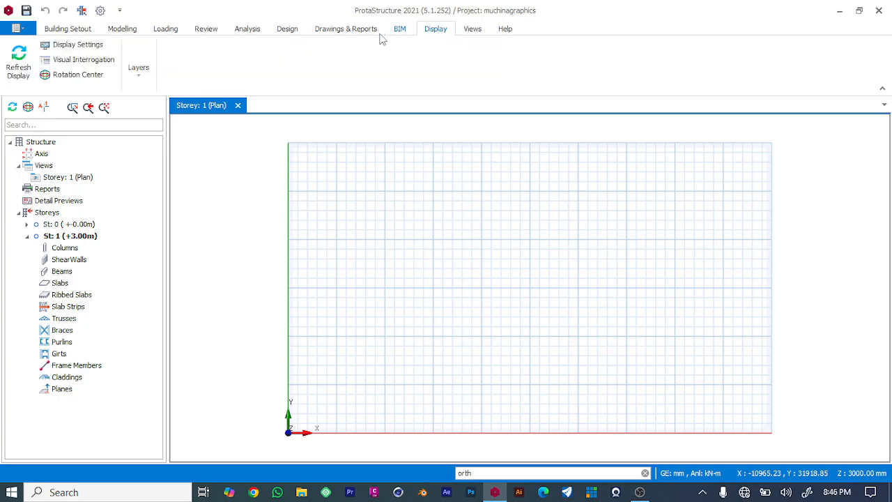
{"action": "left_click", "coordinate": [32, 71]}
{"action": "left_click", "coordinate": [471, 31]}
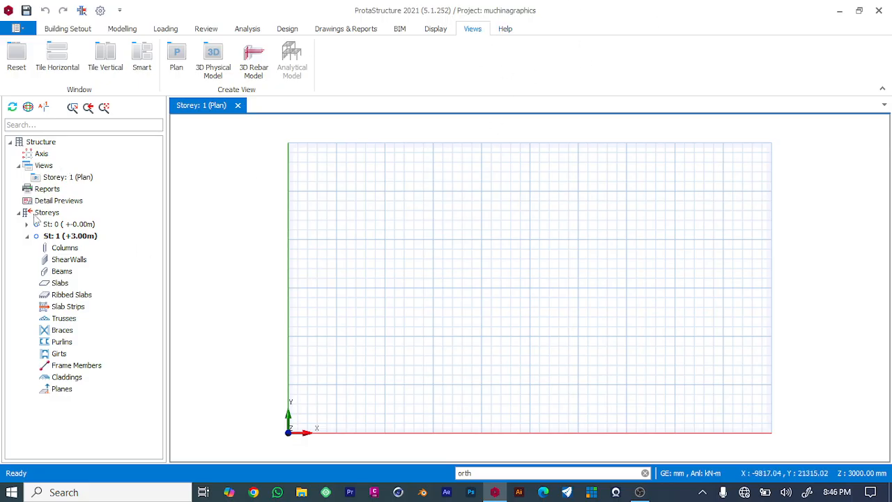
{"action": "left_click", "coordinate": [59, 237]}
{"action": "left_click", "coordinate": [69, 221]}
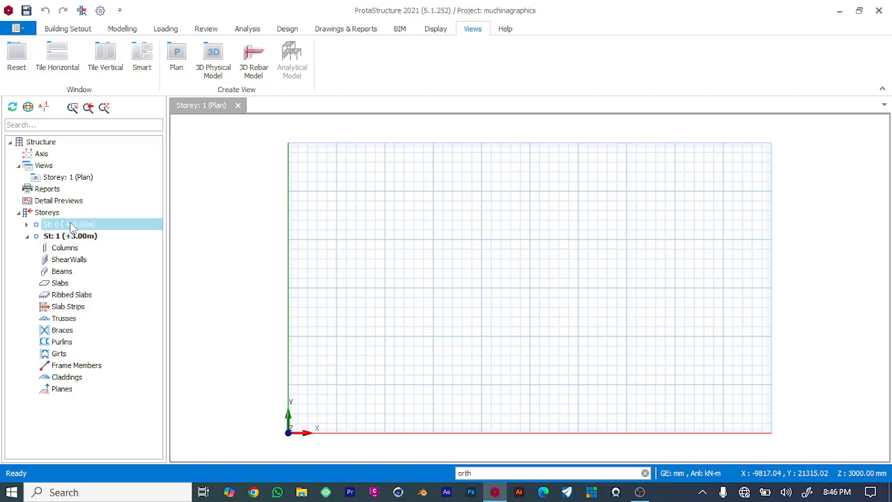
{"action": "left_click", "coordinate": [120, 29]}
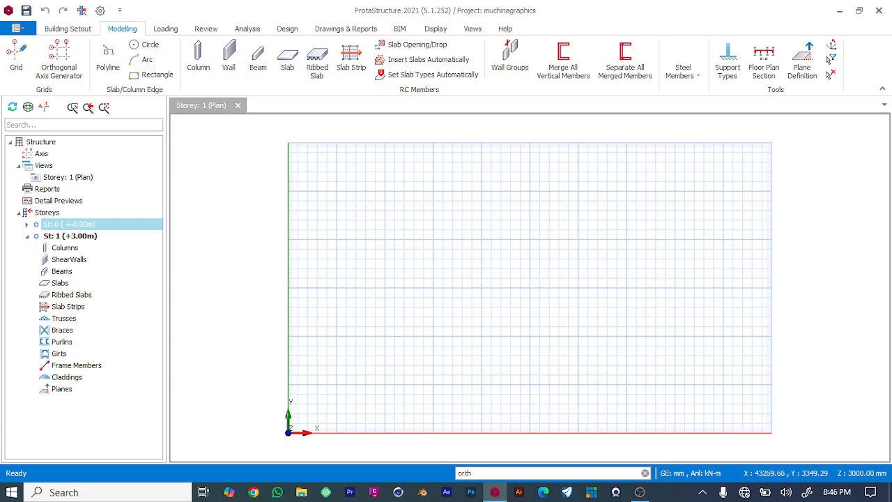
- Generate an orthogonal axis grid from reference point 10000, 10000 mm with spacings 5000*5 for the lettered axes and 5000*3 for the numbered axes
{"action": "left_click", "coordinate": [55, 67]}
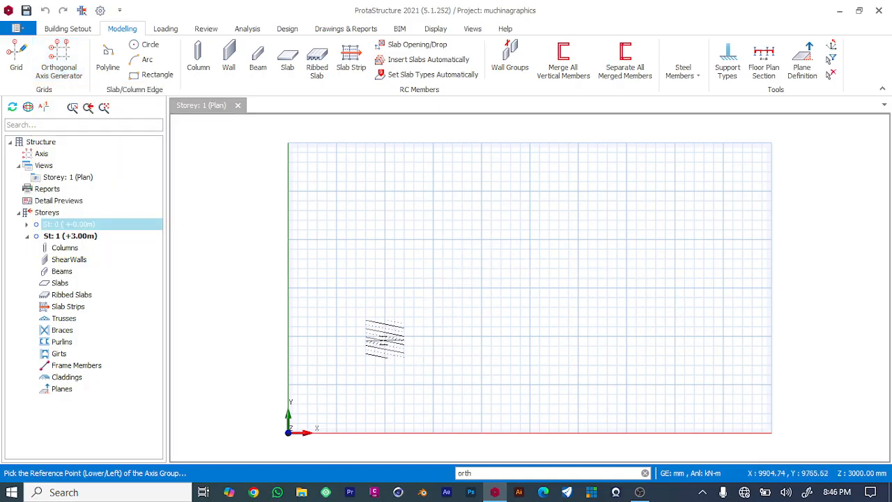
{"action": "left_click", "coordinate": [384, 337]}
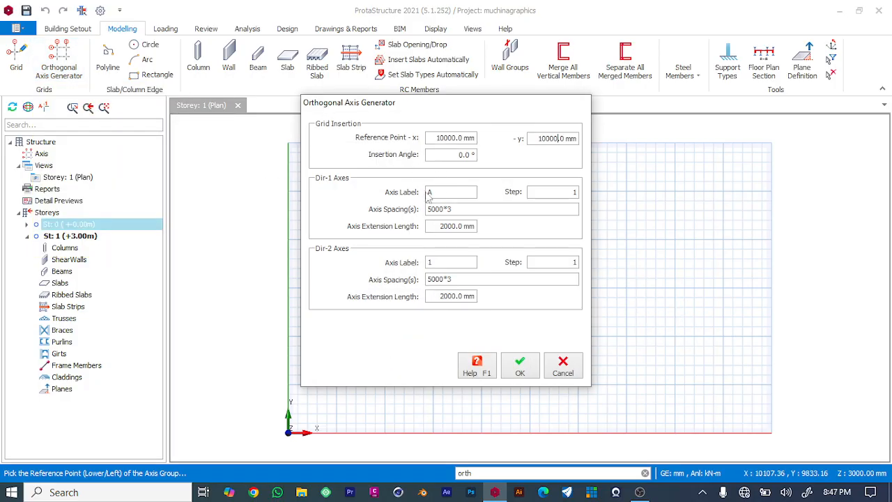
{"action": "left_click", "coordinate": [472, 209]}
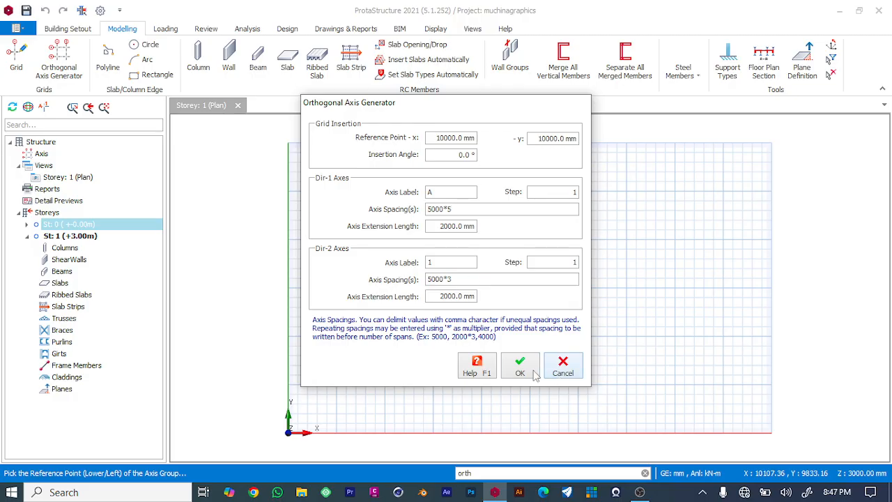
{"action": "left_click", "coordinate": [523, 371]}
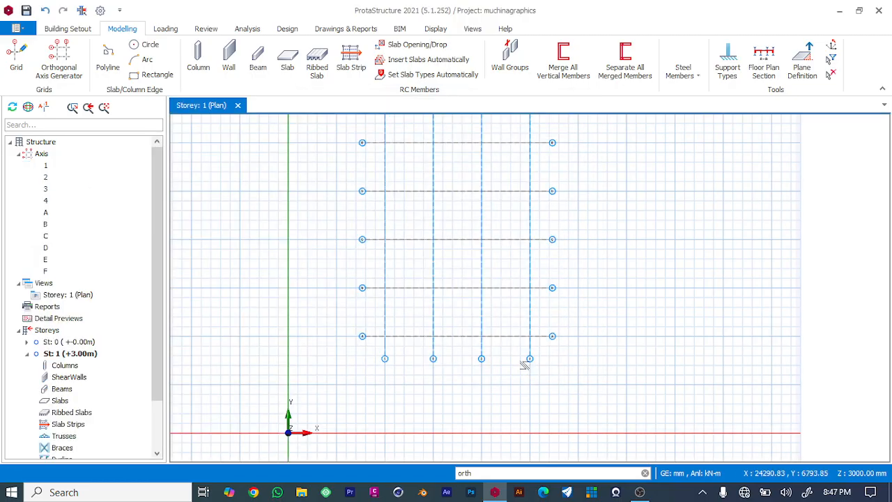
{"action": "scroll", "coordinate": [602, 326], "scroll_direction": "down", "scroll_amount": 2}
{"action": "scroll", "coordinate": [595, 322], "scroll_direction": "up", "scroll_amount": 1}
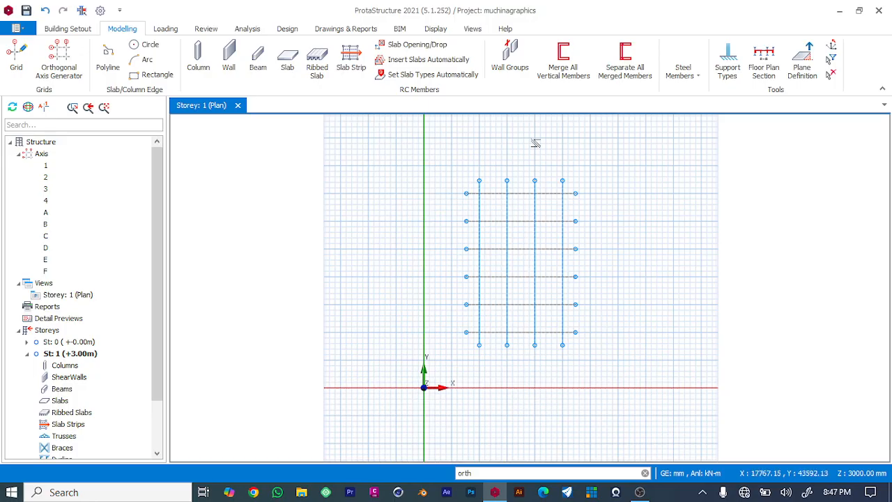
{"action": "scroll", "coordinate": [558, 146], "scroll_direction": "up", "scroll_amount": 1}
{"action": "scroll", "coordinate": [558, 145], "scroll_direction": "down", "scroll_amount": 1}
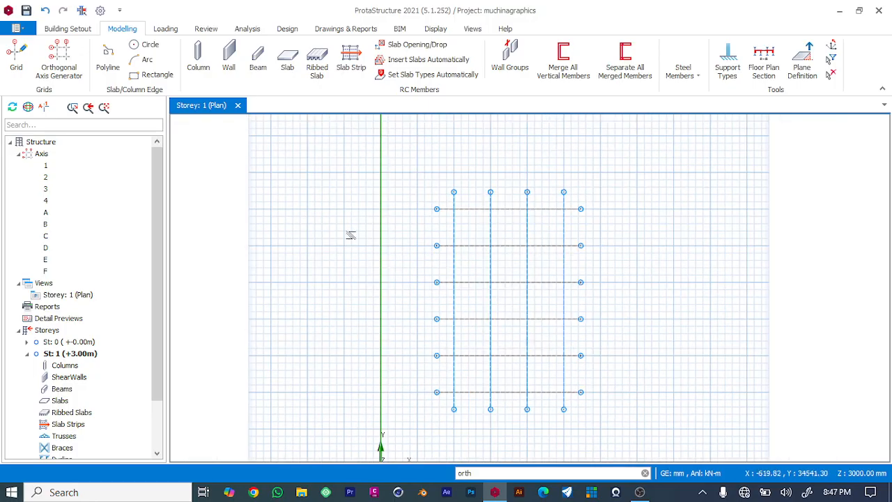
- Try placing 500 x 250 mm rectangular columns along axis 1 from axis F to axis A
{"action": "left_click", "coordinate": [198, 59]}
{"action": "left_click", "coordinate": [454, 209]}
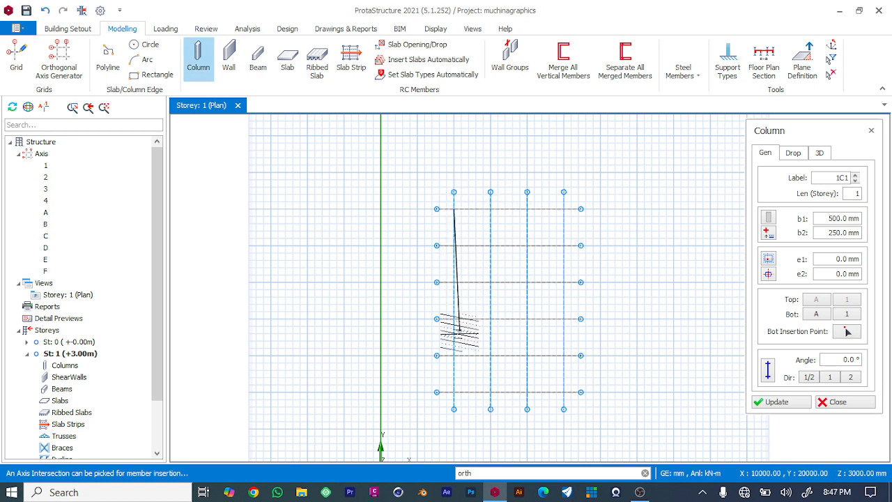
{"action": "left_click", "coordinate": [454, 391]}
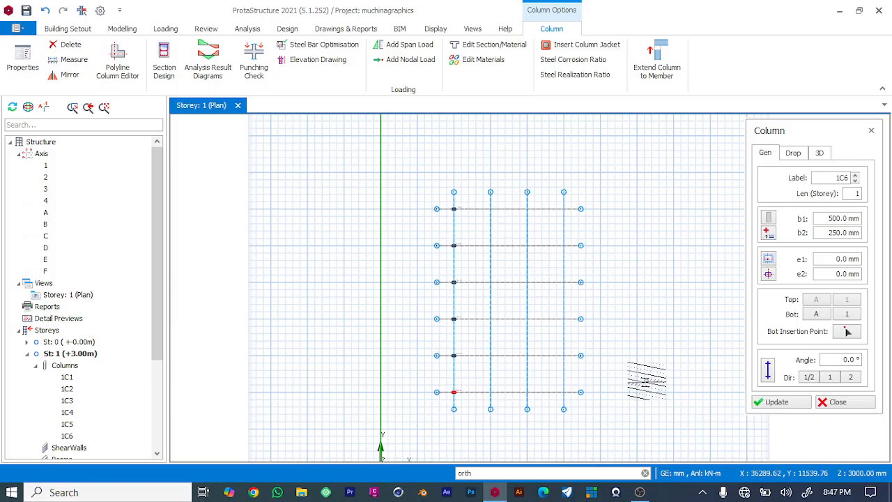
{"action": "key", "text": "Escape"}
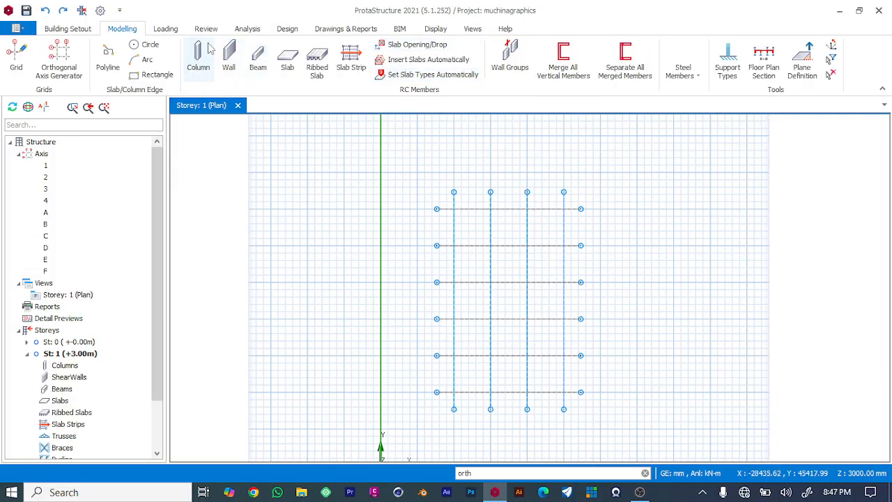
- Try setting the column's b2 dimension to 500 mm and placing columns along axis 1 from axis F to A
{"action": "left_click", "coordinate": [199, 58]}
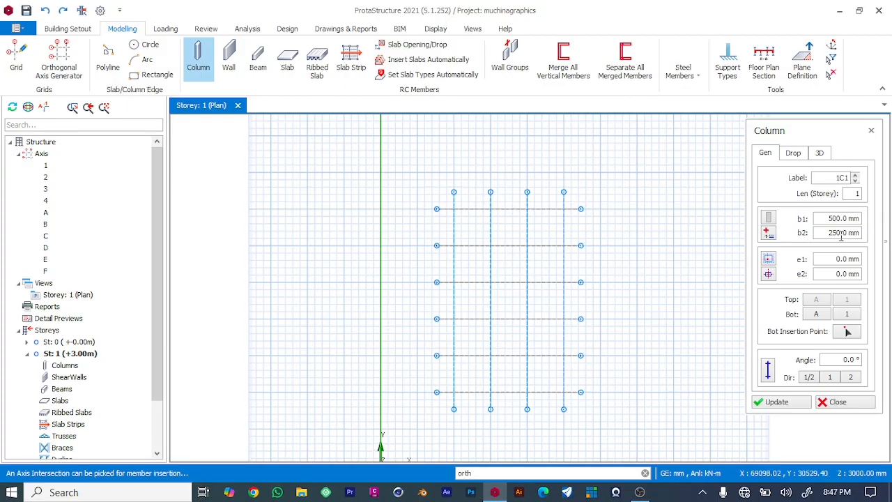
{"action": "left_click_drag", "start_coordinate": [840, 233], "coordinate": [792, 233]}
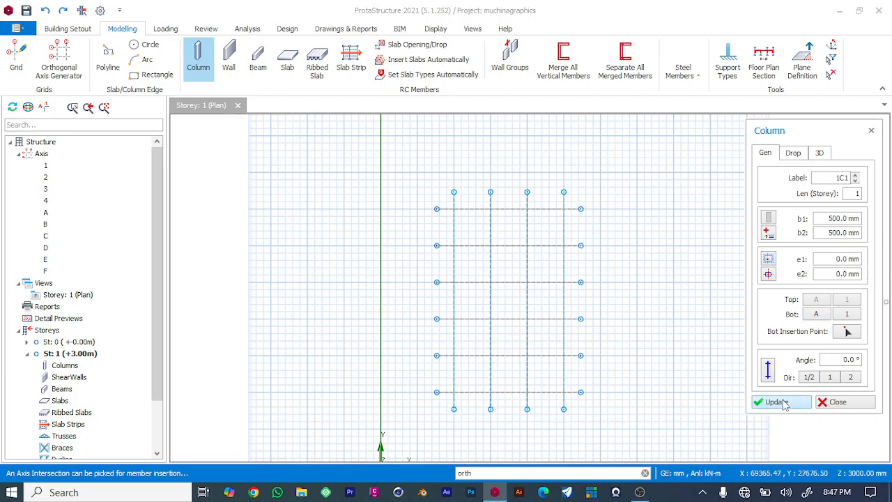
{"action": "left_click_drag", "start_coordinate": [453, 208], "coordinate": [453, 392]}
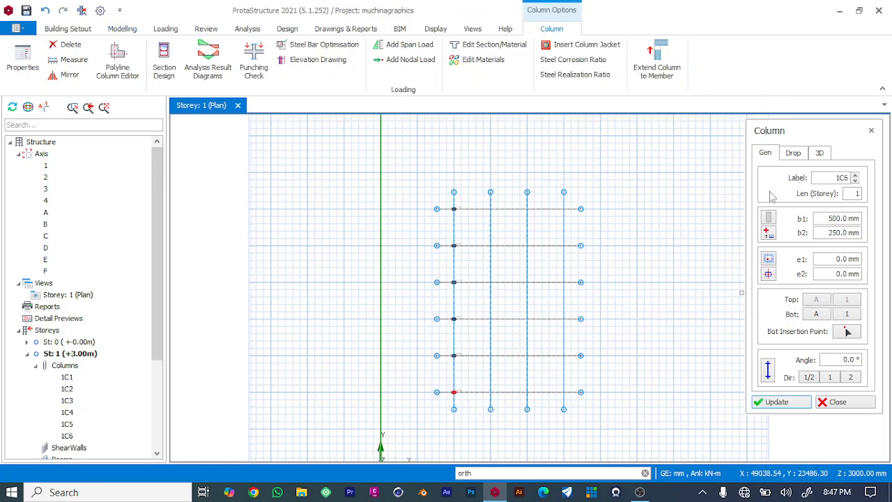
{"action": "key", "text": "Escape"}
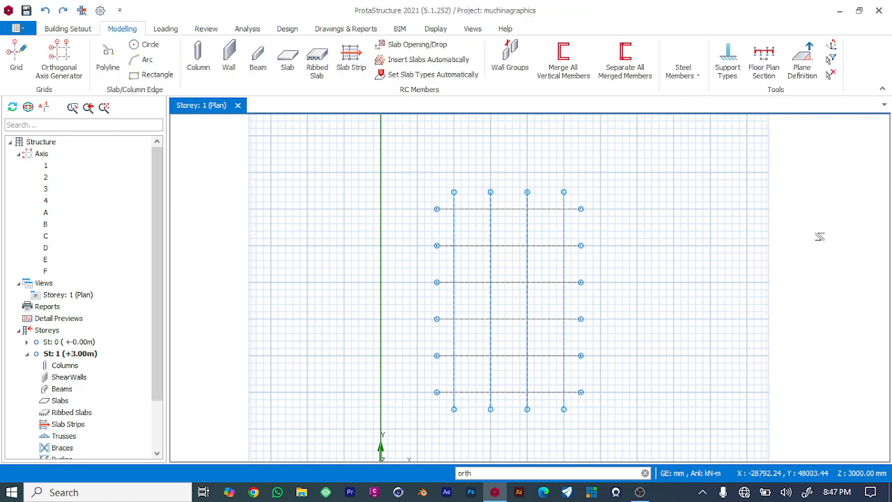
- Place circular concrete columns of 400 mm diameter (D400-C) at the intersections along axis 1 from axis F to A
{"action": "left_click", "coordinate": [202, 61]}
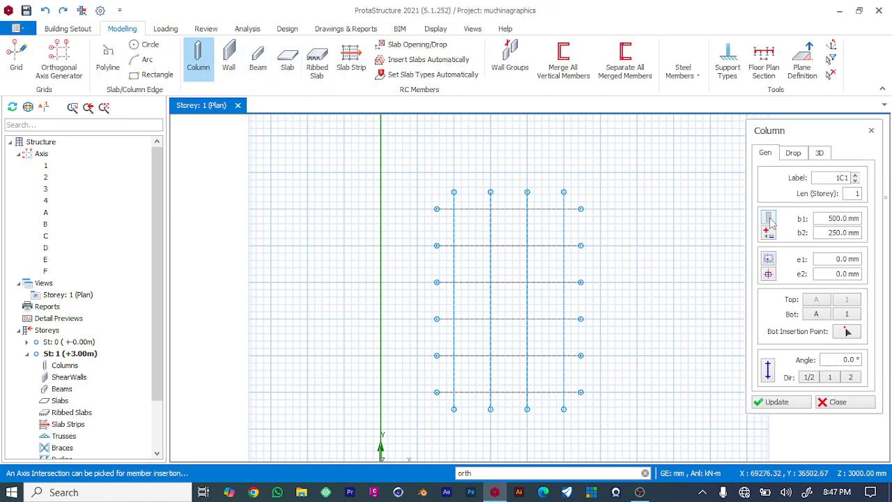
{"action": "left_click", "coordinate": [769, 222]}
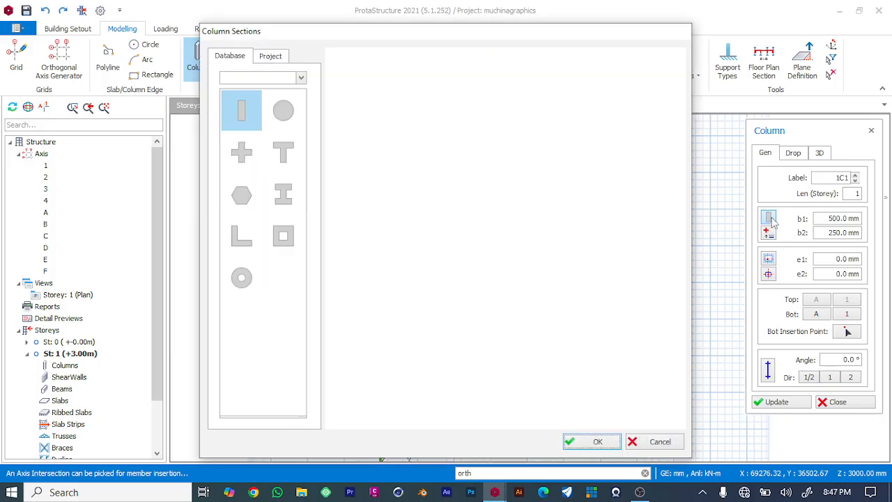
{"action": "left_click", "coordinate": [282, 118]}
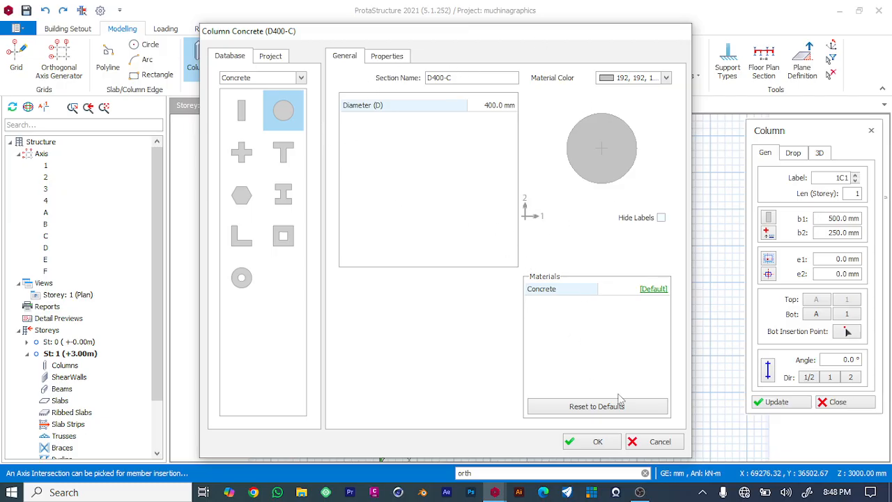
{"action": "left_click", "coordinate": [597, 441]}
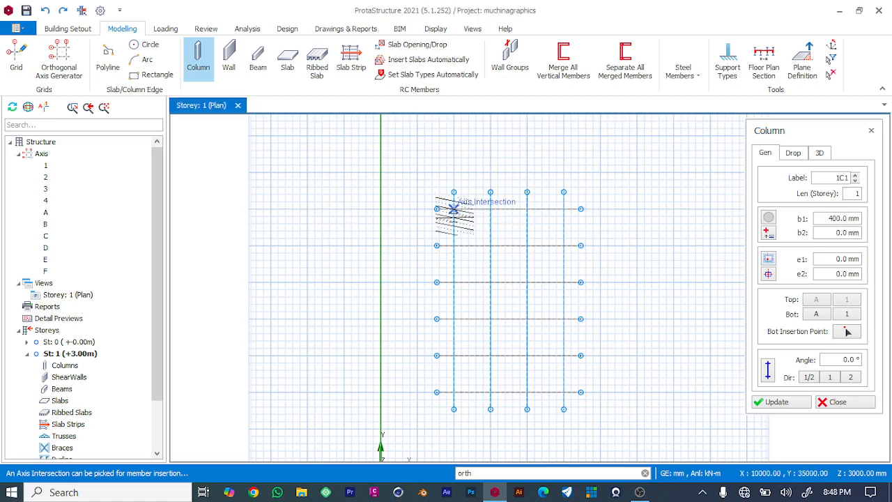
{"action": "left_click_drag", "start_coordinate": [453, 333], "coordinate": [453, 390]}
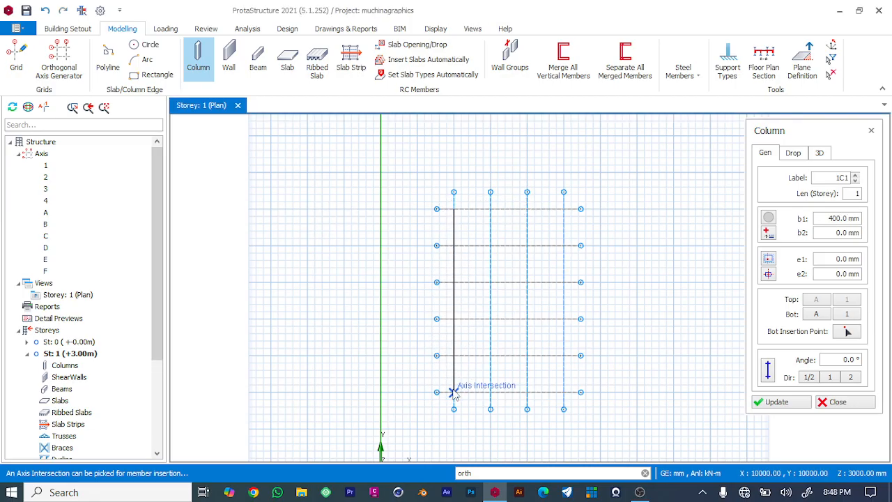
{"action": "scroll", "coordinate": [449, 259], "scroll_direction": "up", "scroll_amount": 3}
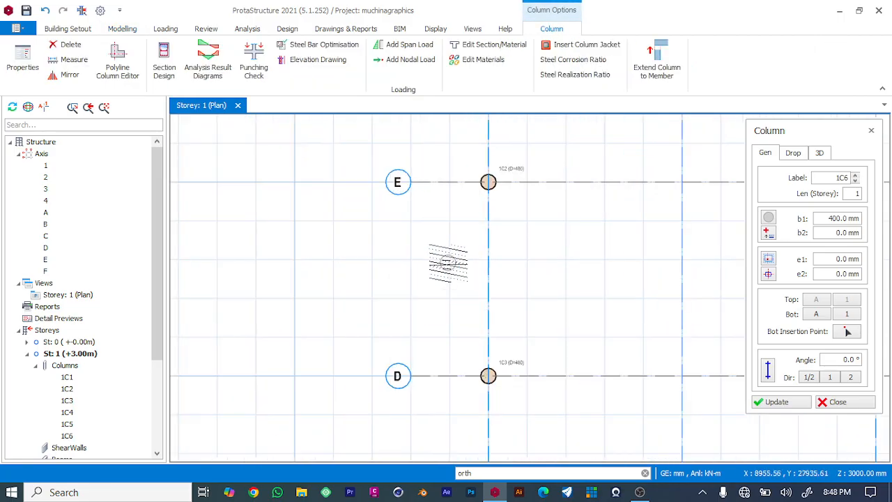
- Open the 3D physical model of the storey and examine the circular columns from different angles
{"action": "right_click", "coordinate": [216, 110]}
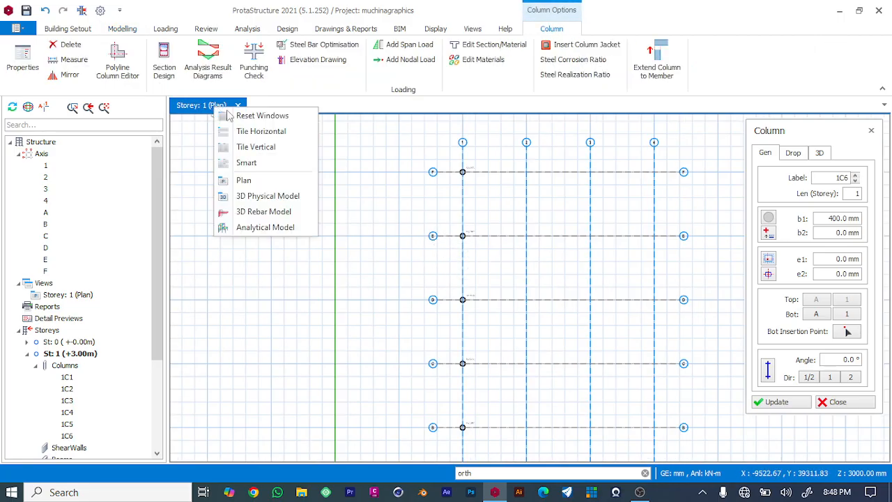
{"action": "left_click", "coordinate": [258, 199]}
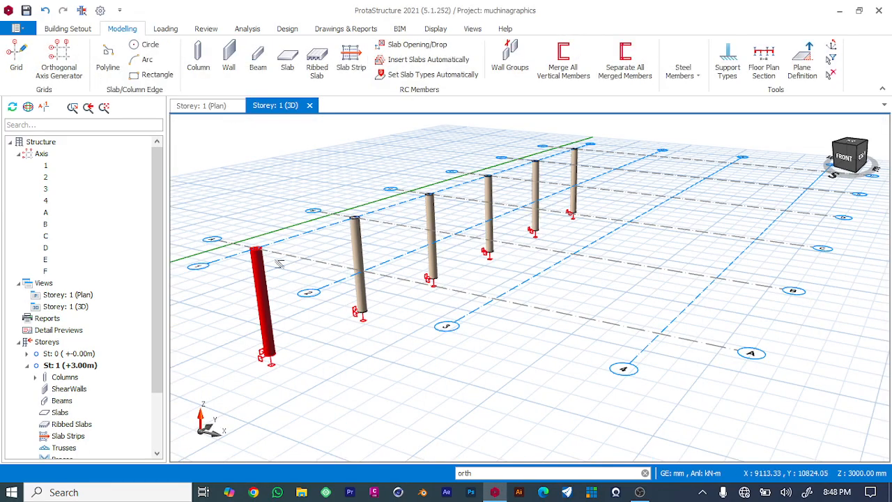
{"action": "scroll", "coordinate": [278, 263], "scroll_direction": "up", "scroll_amount": 5}
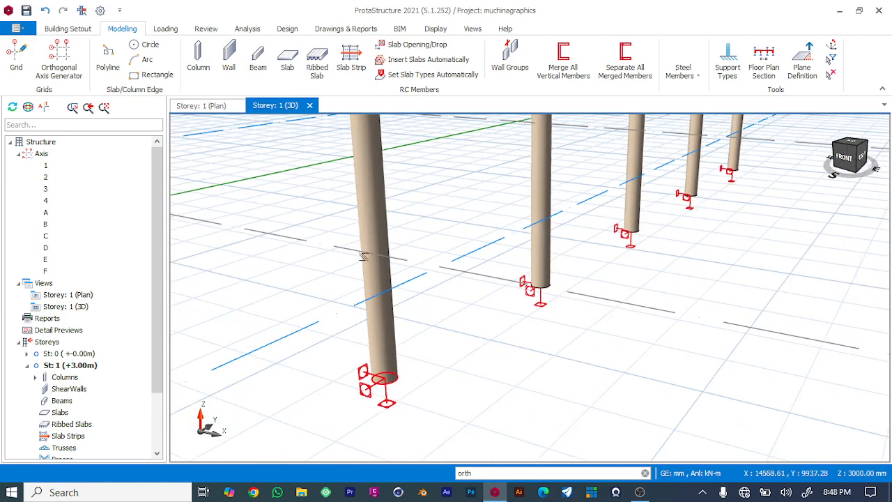
{"action": "scroll", "coordinate": [362, 258], "scroll_direction": "down", "scroll_amount": 5}
{"action": "scroll", "coordinate": [415, 196], "scroll_direction": "up", "scroll_amount": 2}
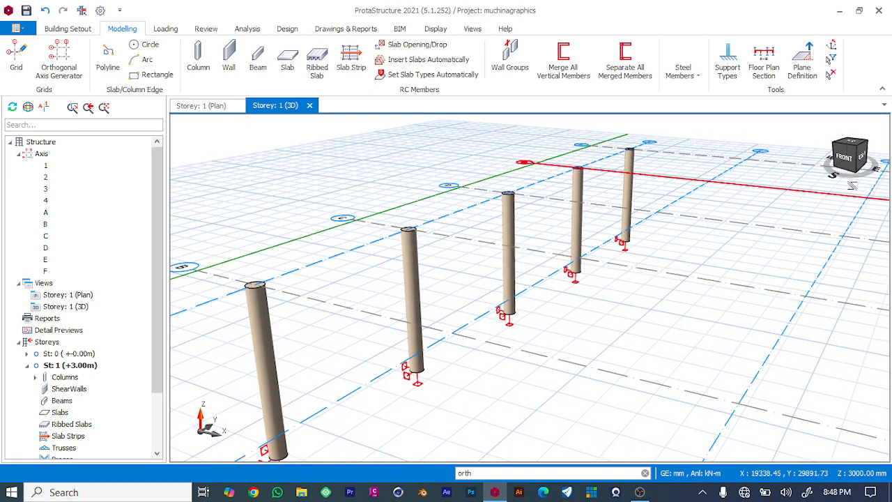
{"action": "mouse_move", "coordinate": [846, 155]}
{"action": "left_mouse_down"}
{"action": "mouse_move", "coordinate": [828, 155]}
{"action": "mouse_move", "coordinate": [846, 157]}
{"action": "left_mouse_up"}
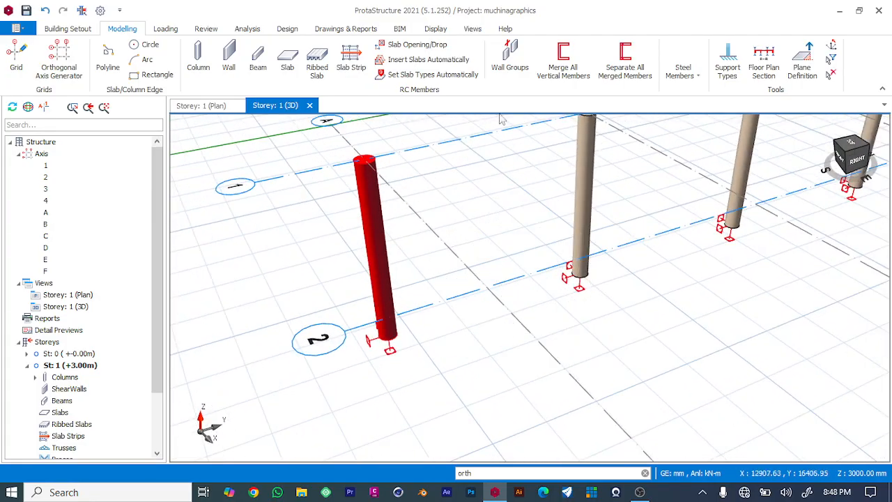
- Return to the storey plan and place hexagonal 400 mm concrete columns (H400-C) along axis 2 from axis F to B
{"action": "left_click", "coordinate": [202, 106]}
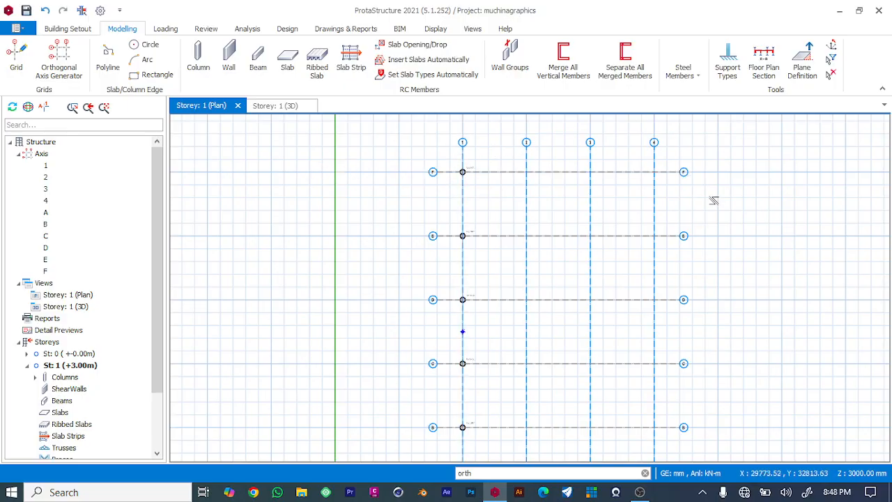
{"action": "left_click", "coordinate": [198, 60]}
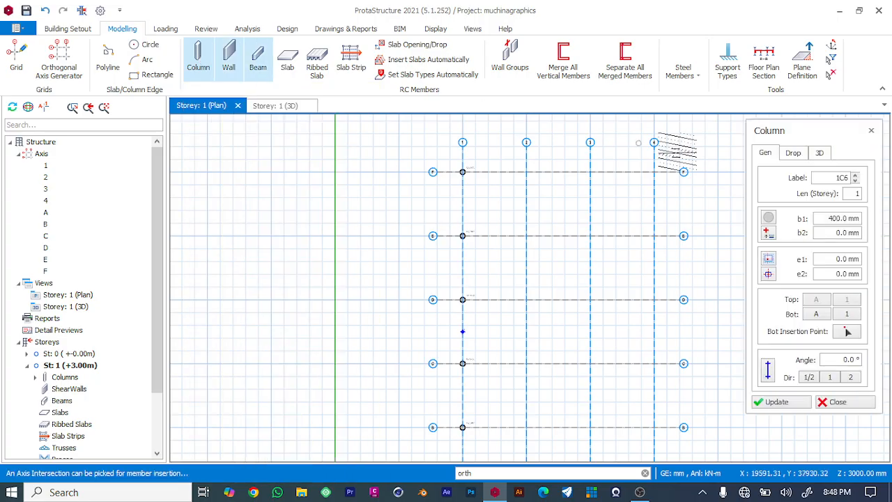
{"action": "left_click", "coordinate": [769, 219]}
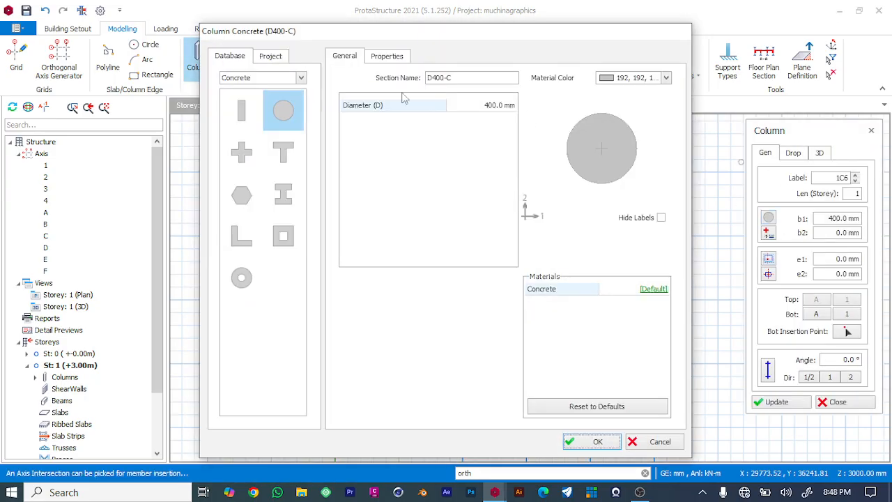
{"action": "left_click", "coordinate": [243, 200]}
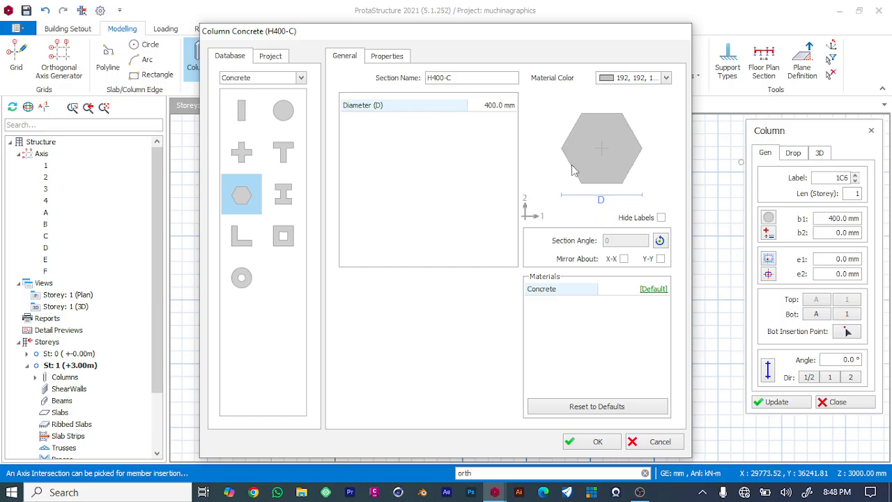
{"action": "left_click", "coordinate": [594, 442]}
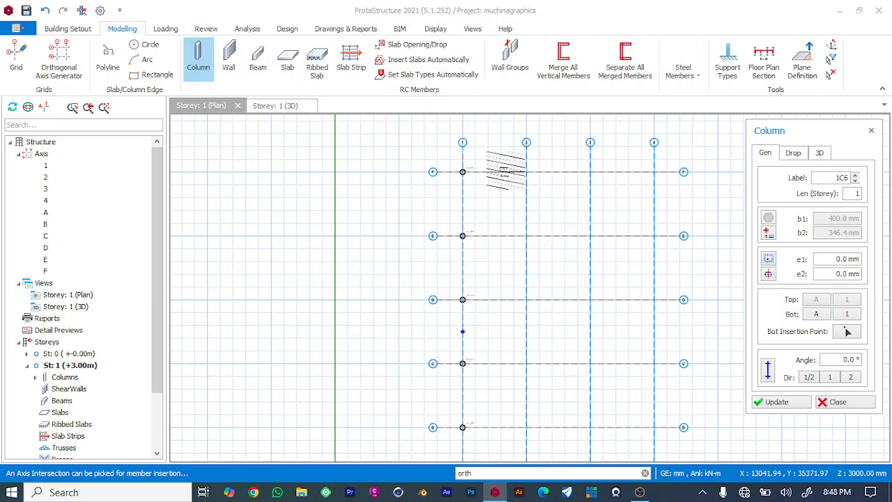
{"action": "left_click_drag", "start_coordinate": [525, 172], "coordinate": [526, 427]}
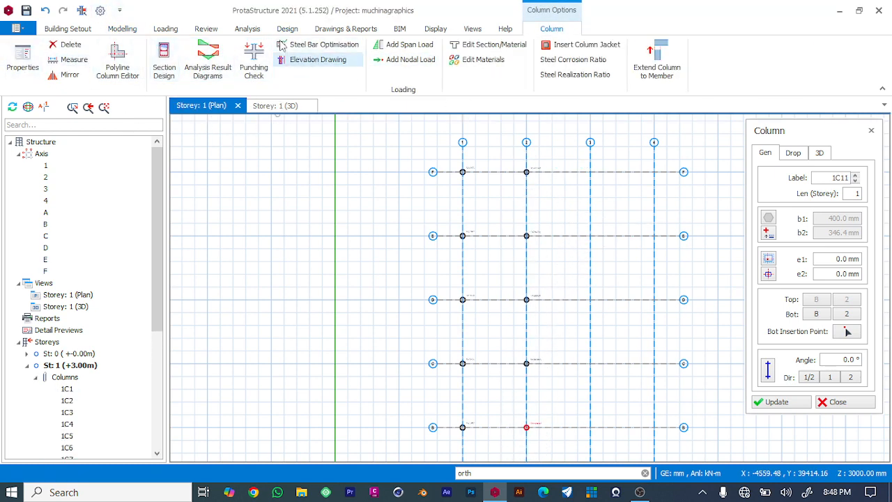
- Place T-shaped concrete columns with section TE600x600x250-C along axis 3 from axis F to B and show them in the 3D view
{"action": "left_click", "coordinate": [768, 220]}
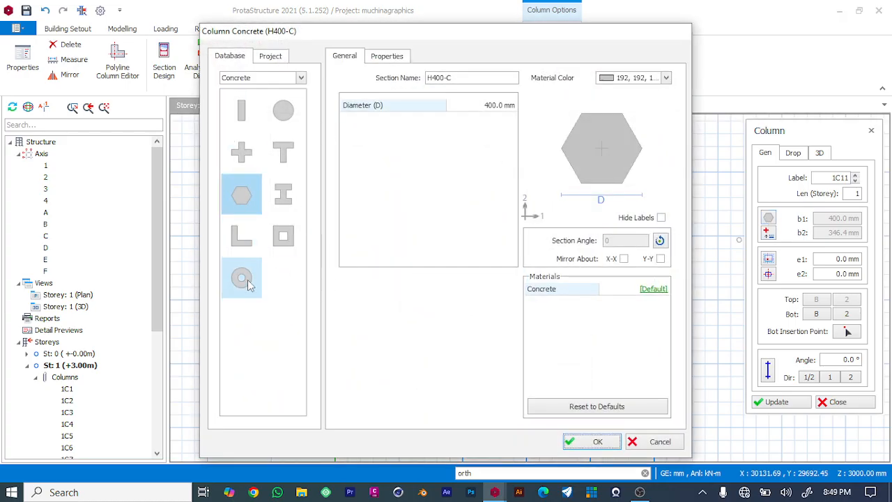
{"action": "left_click", "coordinate": [286, 166]}
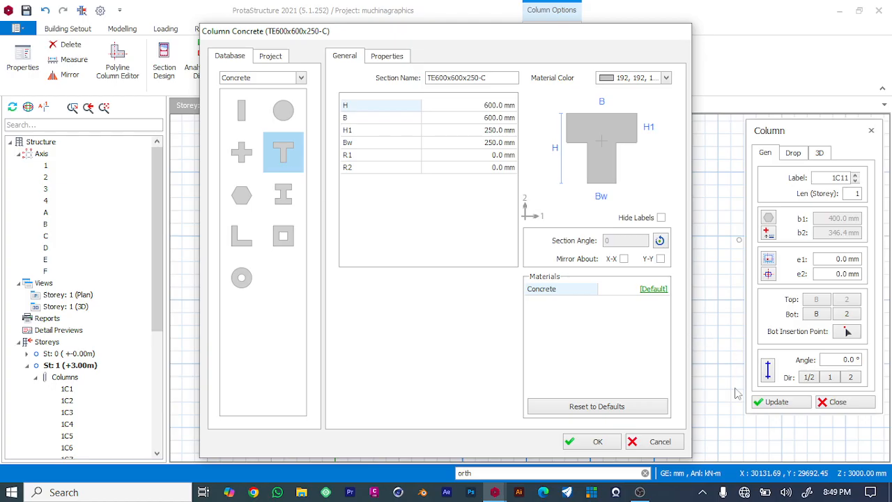
{"action": "left_click", "coordinate": [600, 443]}
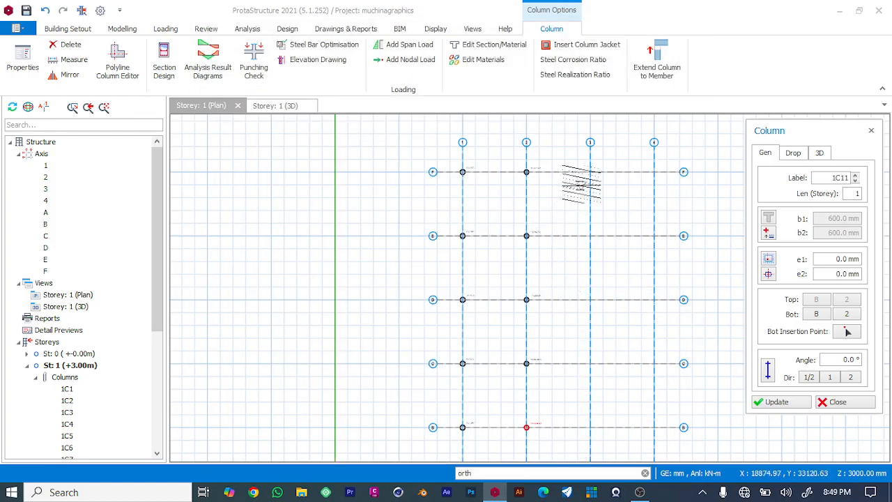
{"action": "left_click_drag", "start_coordinate": [590, 235], "coordinate": [590, 427]}
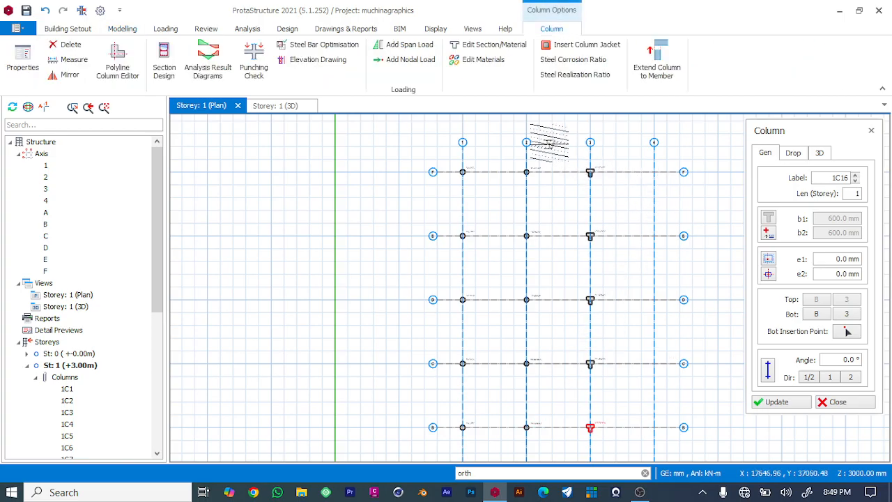
{"action": "left_click", "coordinate": [276, 106]}
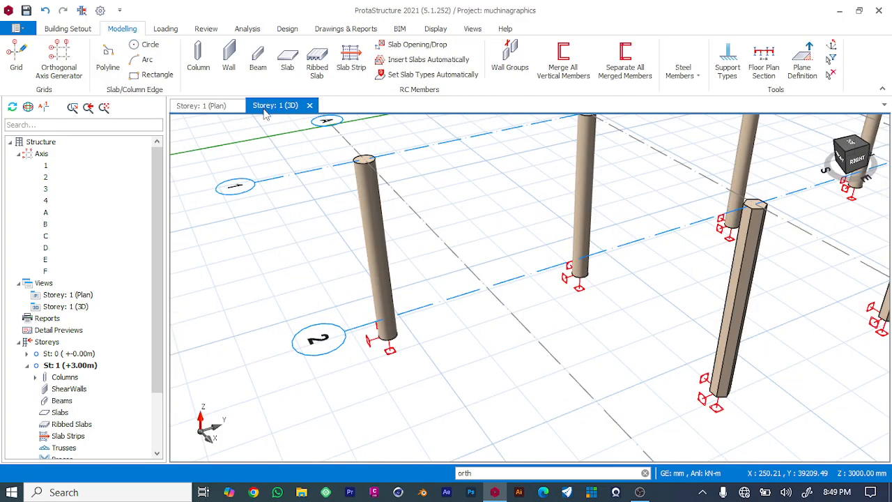
- Examine the circular, hexagonal and T-shaped columns in the 3D model from different angles and distances
{"action": "middle_click_drag", "start_coordinate": [832, 175], "coordinate": [512, 267]}
{"action": "scroll", "coordinate": [512, 267], "scroll_direction": "down", "scroll_amount": 5}
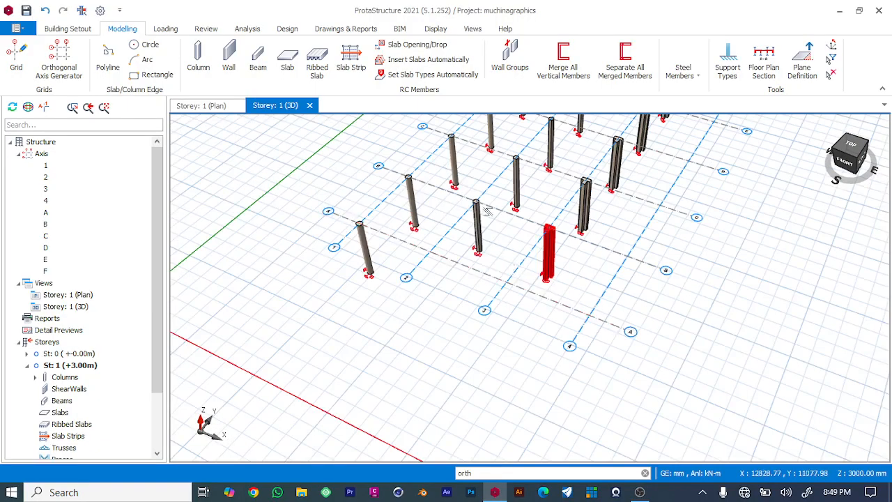
{"action": "scroll", "coordinate": [489, 197], "scroll_direction": "up", "scroll_amount": 2}
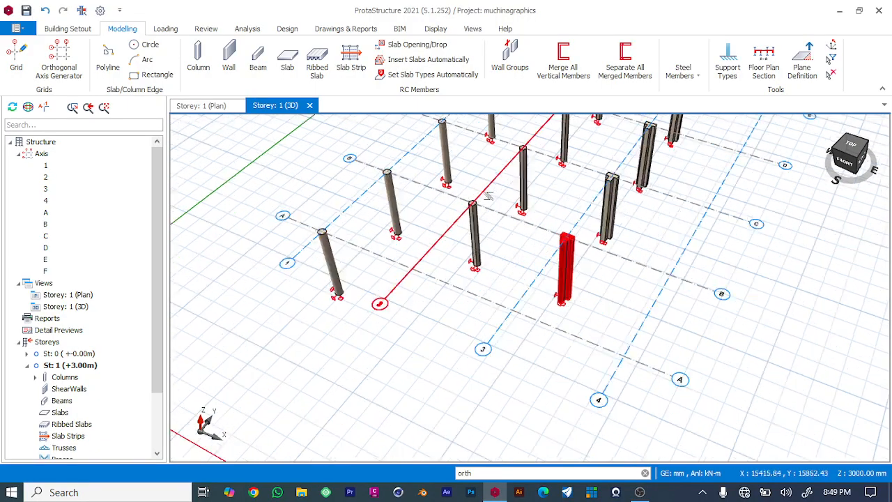
{"action": "scroll", "coordinate": [489, 197], "scroll_direction": "up", "scroll_amount": 4}
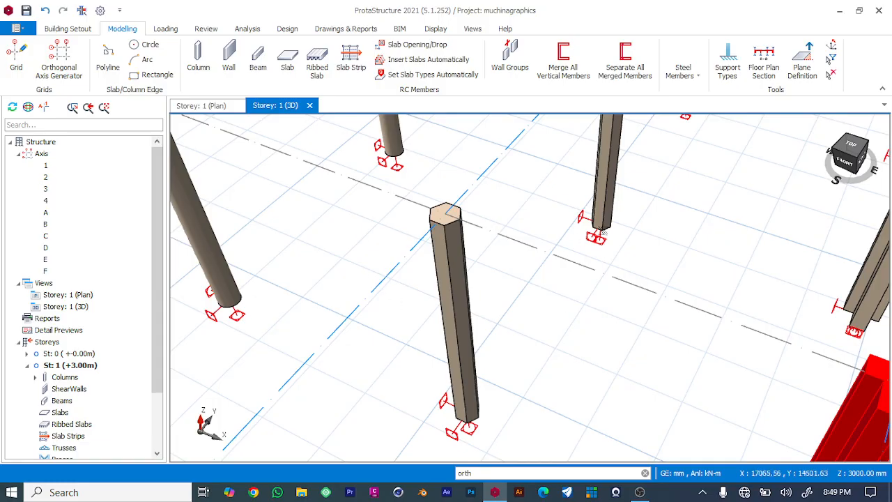
{"action": "scroll", "coordinate": [540, 255], "scroll_direction": "down", "scroll_amount": 2}
{"action": "scroll", "coordinate": [443, 280], "scroll_direction": "up", "scroll_amount": 2}
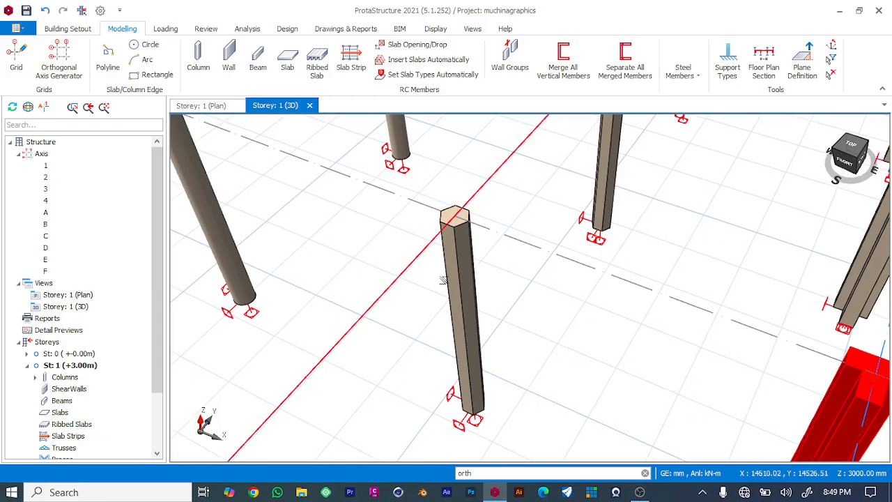
{"action": "scroll", "coordinate": [443, 280], "scroll_direction": "down", "scroll_amount": 1}
{"action": "scroll", "coordinate": [789, 274], "scroll_direction": "down", "scroll_amount": 2}
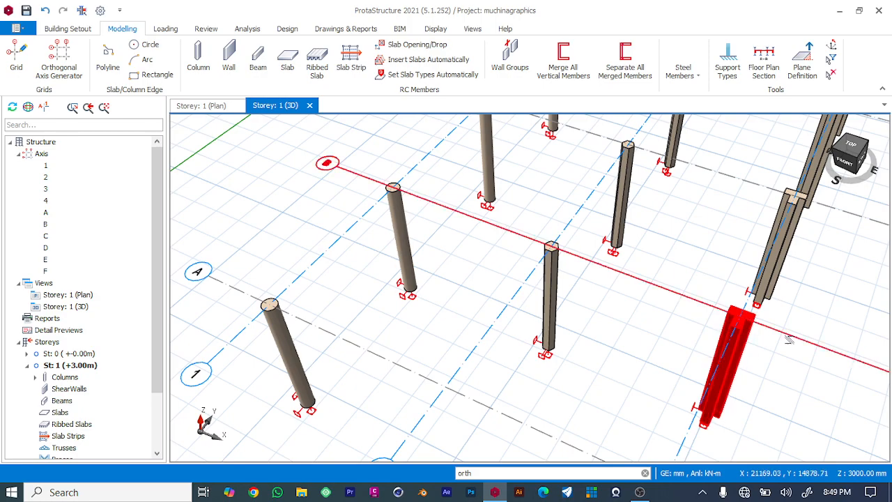
{"action": "scroll", "coordinate": [789, 340], "scroll_direction": "down", "scroll_amount": 3}
{"action": "scroll", "coordinate": [784, 336], "scroll_direction": "up", "scroll_amount": 5}
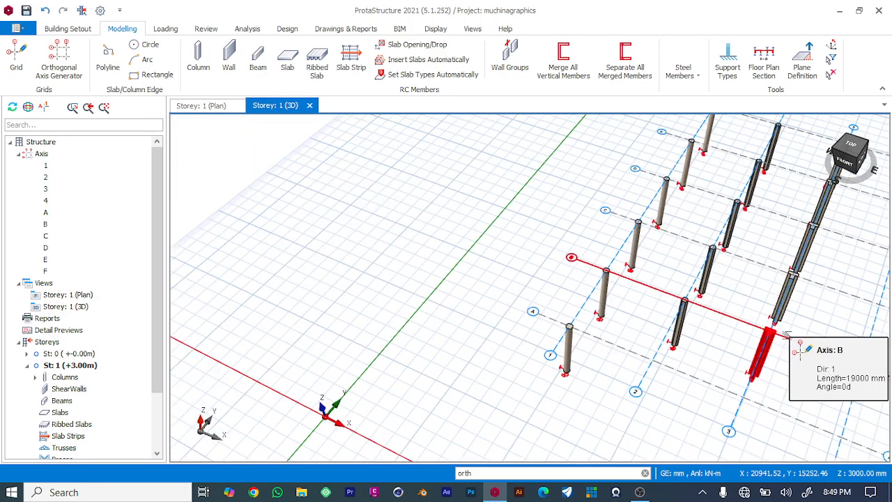
{"action": "scroll", "coordinate": [778, 320], "scroll_direction": "down", "scroll_amount": 5}
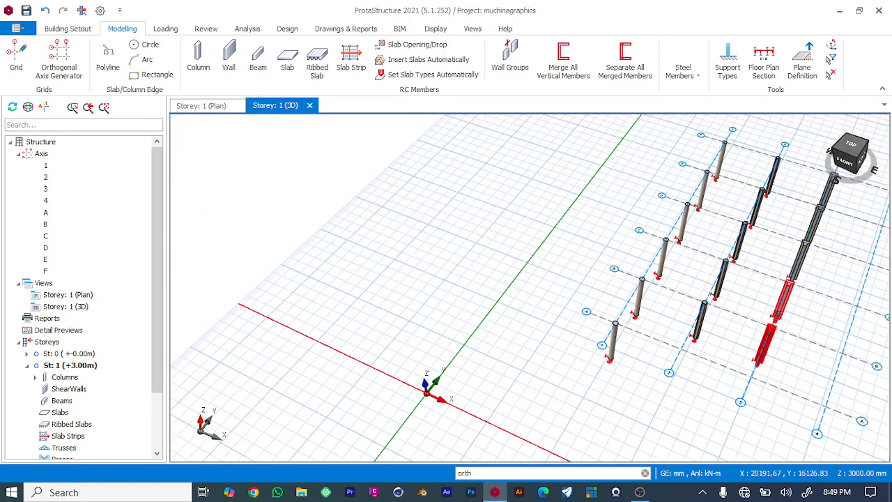
{"action": "scroll", "coordinate": [717, 240], "scroll_direction": "up", "scroll_amount": 5}
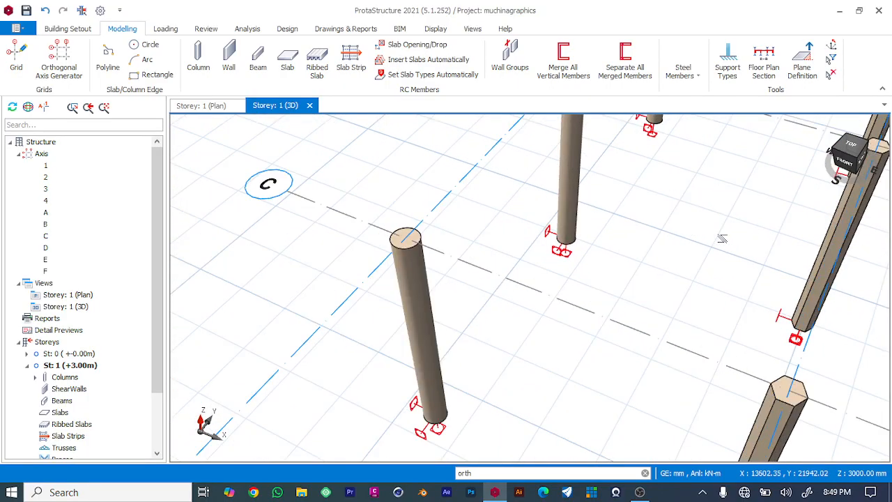
{"action": "scroll", "coordinate": [722, 239], "scroll_direction": "down", "scroll_amount": 8}
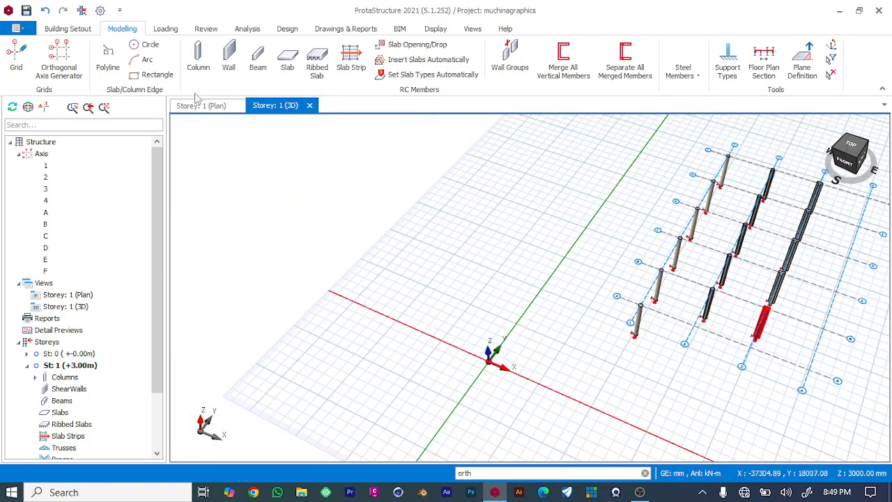
- Return to the storey plan and delete all placed columns, restricting the deletion to the Columns member type
{"action": "left_click", "coordinate": [202, 106]}
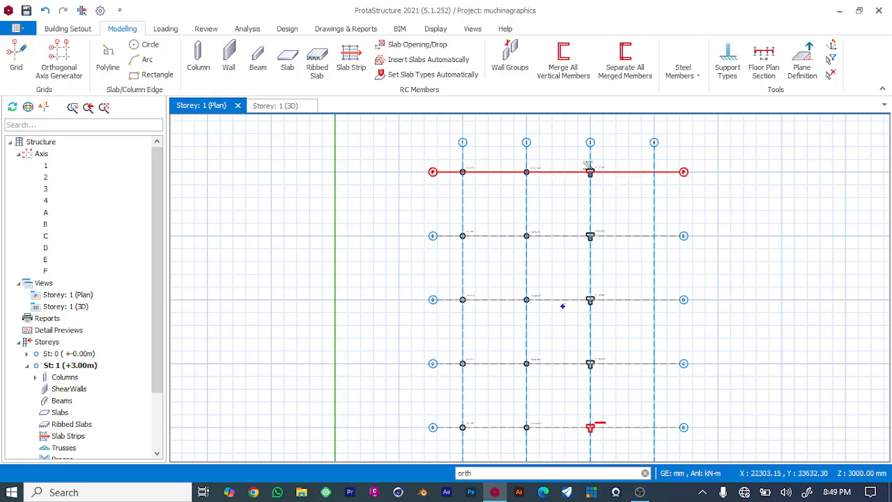
{"action": "left_click_drag", "start_coordinate": [395, 138], "coordinate": [690, 462]}
{"action": "key", "text": "Delete"}
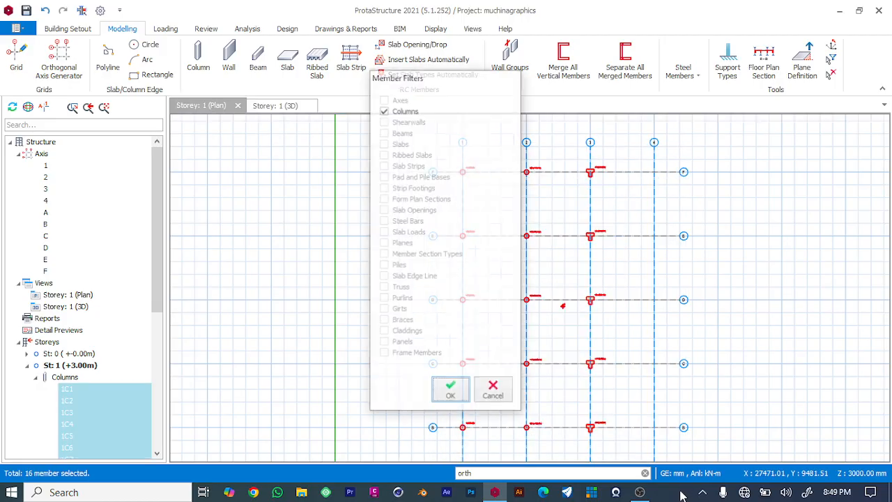
{"action": "left_click", "coordinate": [450, 391]}
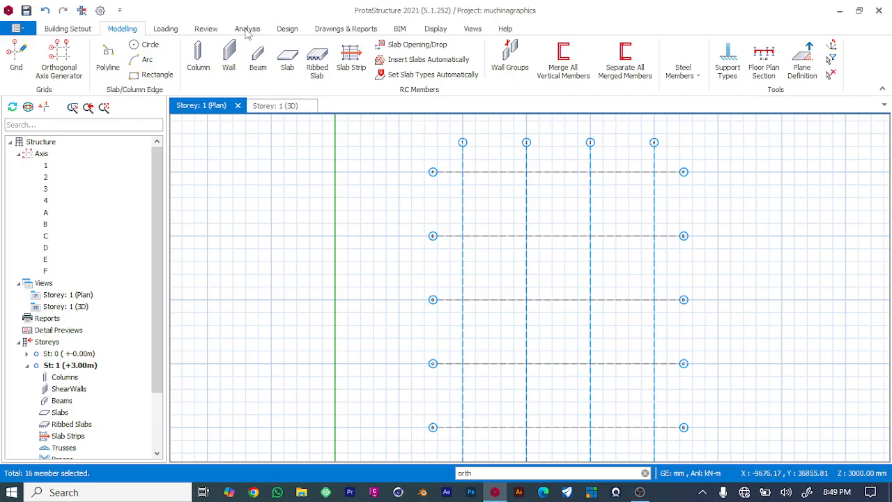
- Place rectangular 500 x 250 mm columns at the perimeter intersections along axes 1, F, 4 and B
{"action": "left_click", "coordinate": [199, 67]}
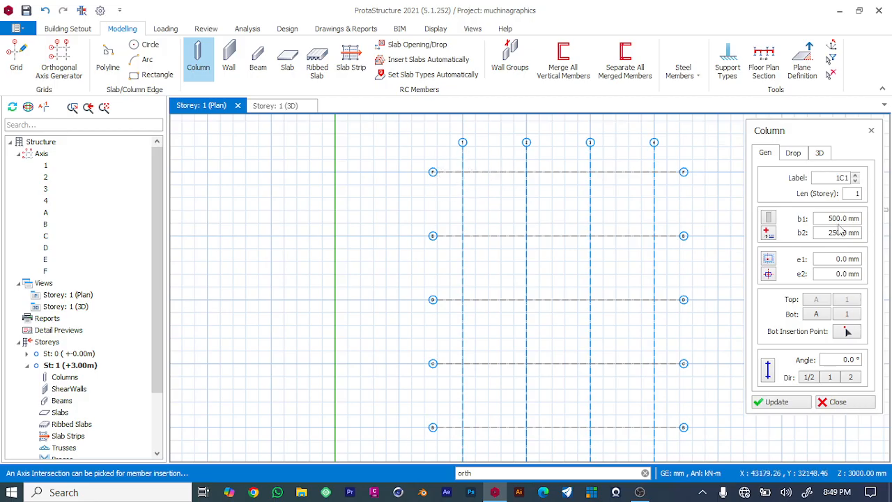
{"action": "left_click_drag", "start_coordinate": [842, 233], "coordinate": [823, 233]}
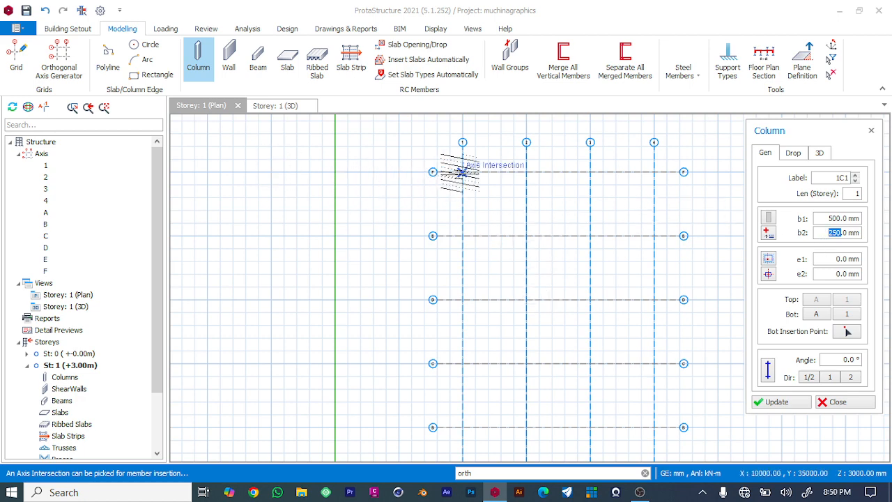
{"action": "left_click", "coordinate": [461, 171]}
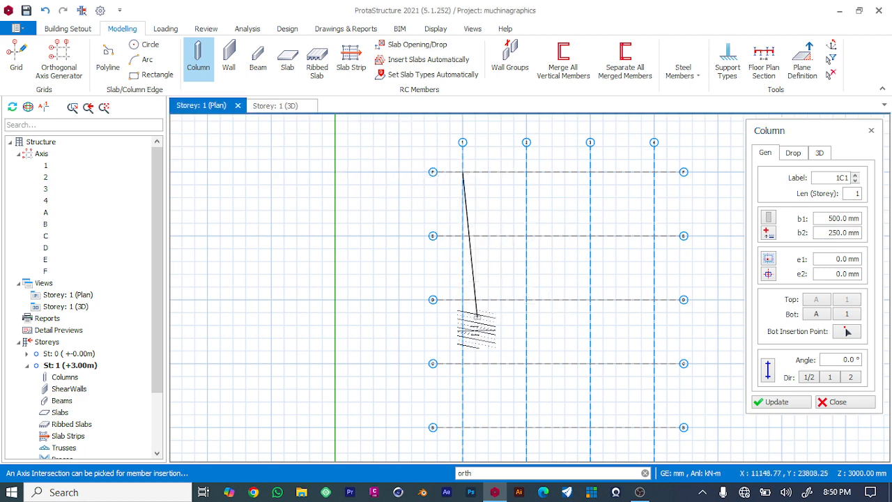
{"action": "left_click", "coordinate": [458, 429]}
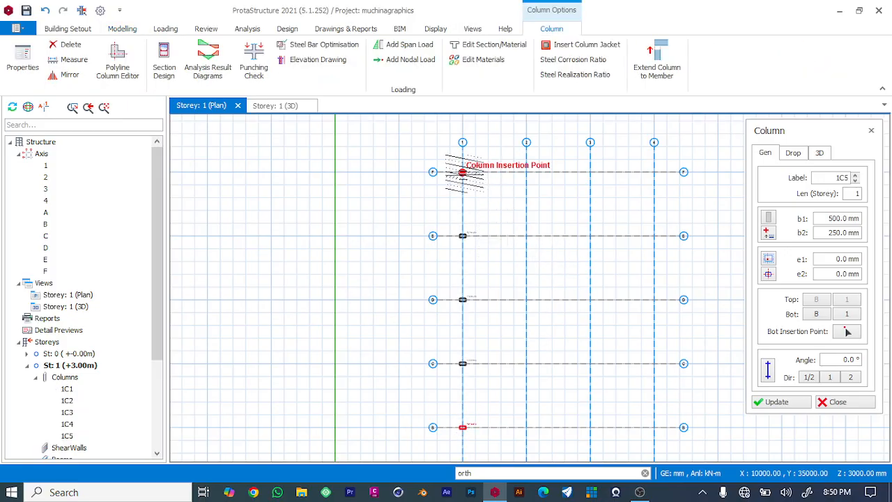
{"action": "left_click", "coordinate": [462, 171]}
{"action": "left_click", "coordinate": [653, 172]}
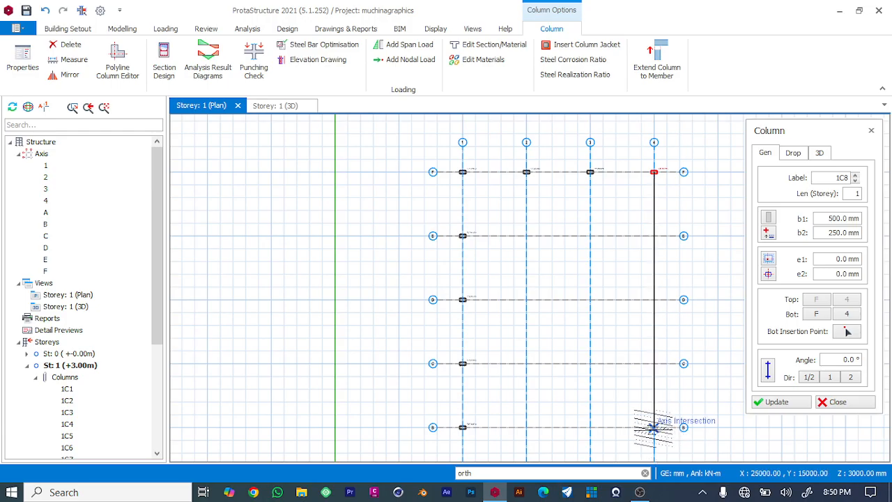
{"action": "left_click", "coordinate": [654, 427]}
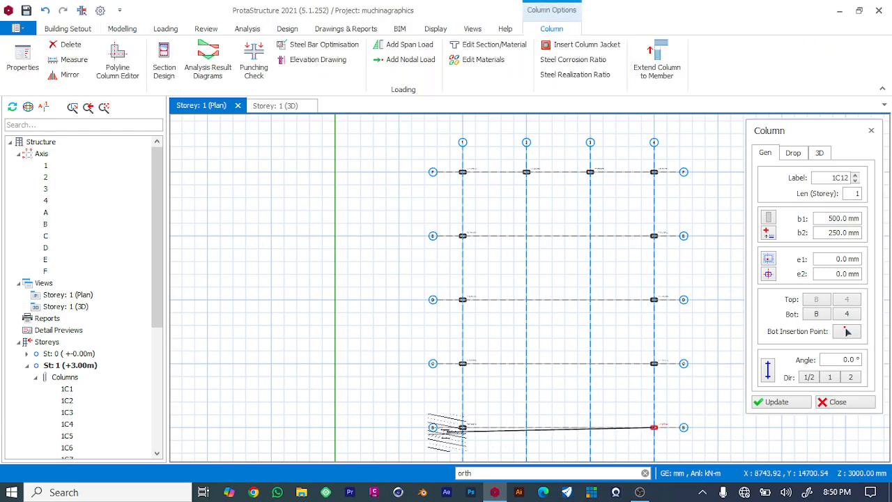
{"action": "left_click", "coordinate": [462, 427]}
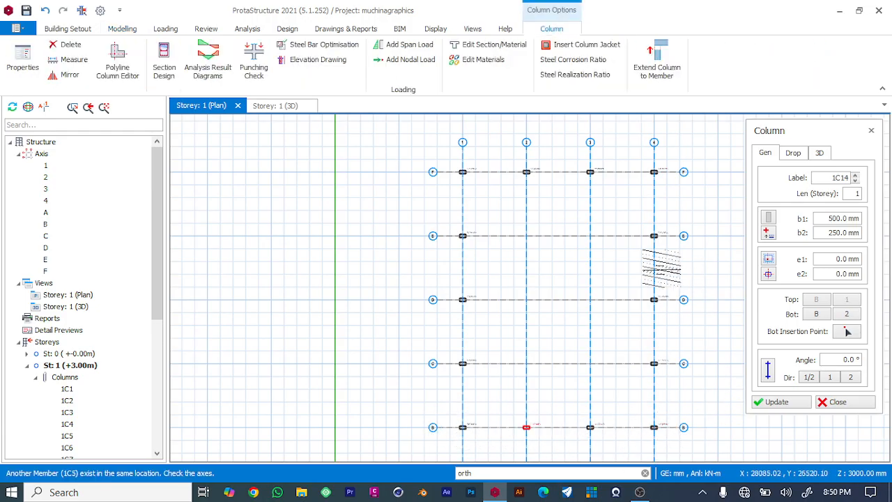
- Inspect the rectangular perimeter columns in the storey's 3D view and return to the plan
{"action": "left_click", "coordinate": [267, 108]}
{"action": "left_click_drag", "start_coordinate": [835, 147], "coordinate": [804, 143]}
{"action": "left_click", "coordinate": [213, 110]}
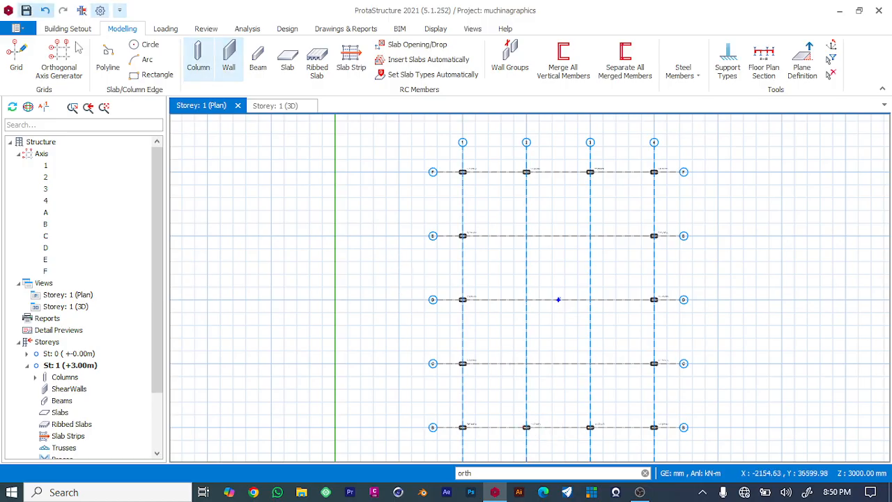
- Place 500 x 250 mm columns at the interior intersections of axes 2 and 3 with E and D, plus axis 2 with C
{"action": "left_click", "coordinate": [197, 59]}
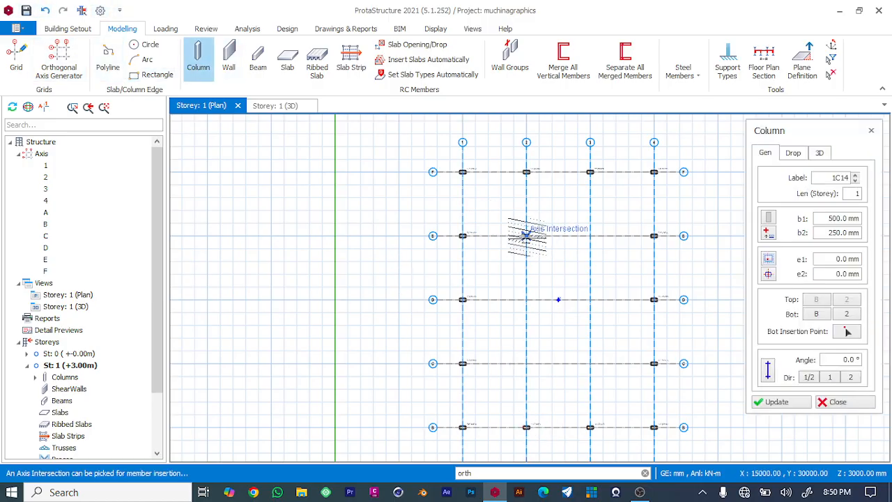
{"action": "left_click", "coordinate": [606, 264]}
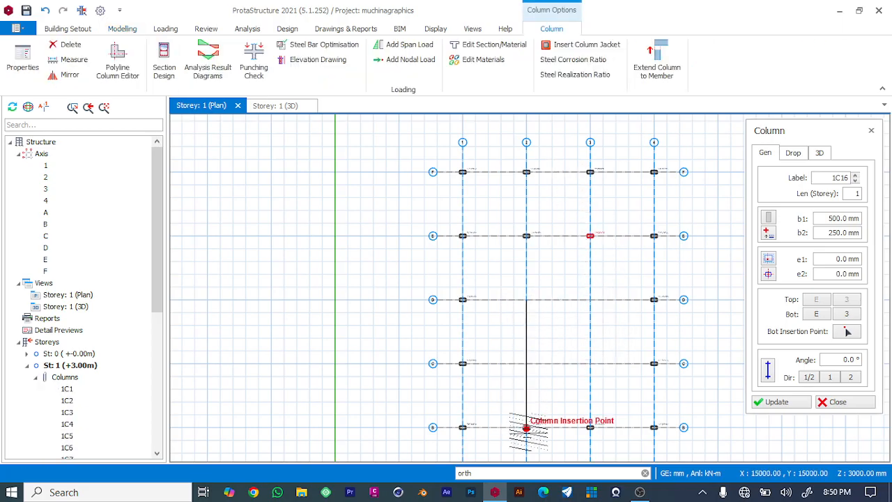
{"action": "left_click", "coordinate": [527, 429]}
{"action": "left_click", "coordinate": [526, 363]}
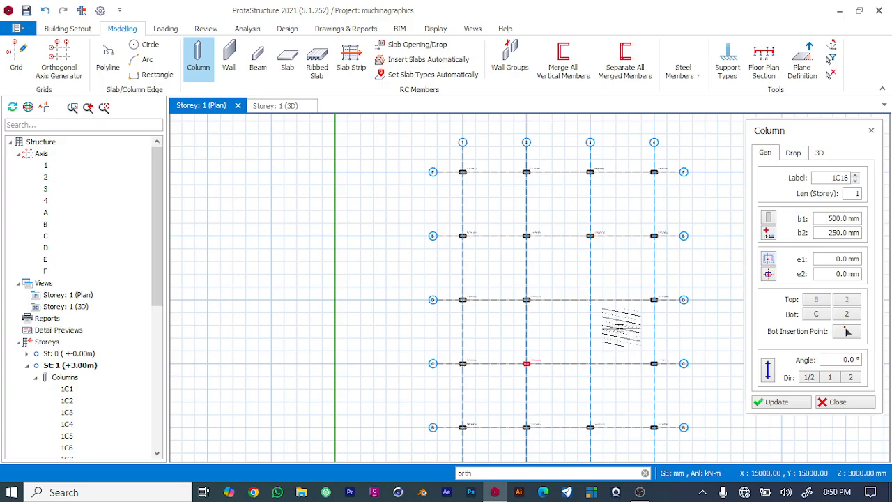
{"action": "left_click", "coordinate": [596, 309]}
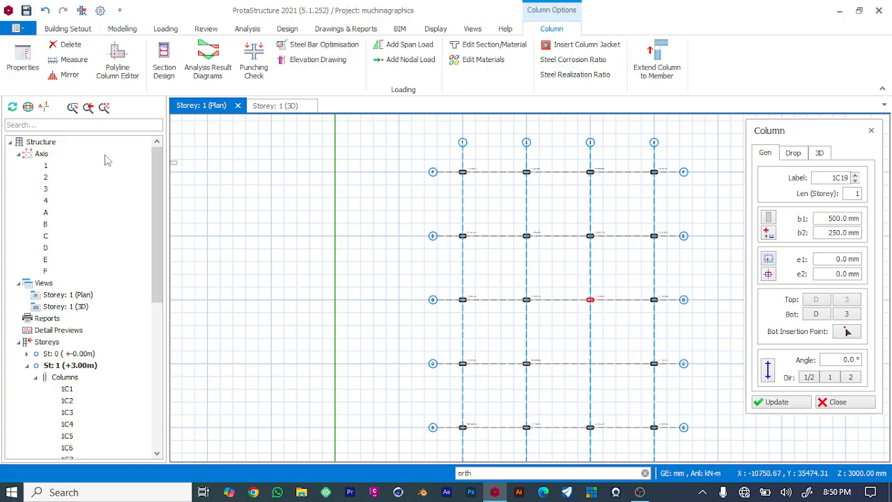
- Insert 250 mm thick shear walls around the perimeter along axes F, 1, B and 4
{"action": "left_click", "coordinate": [117, 31]}
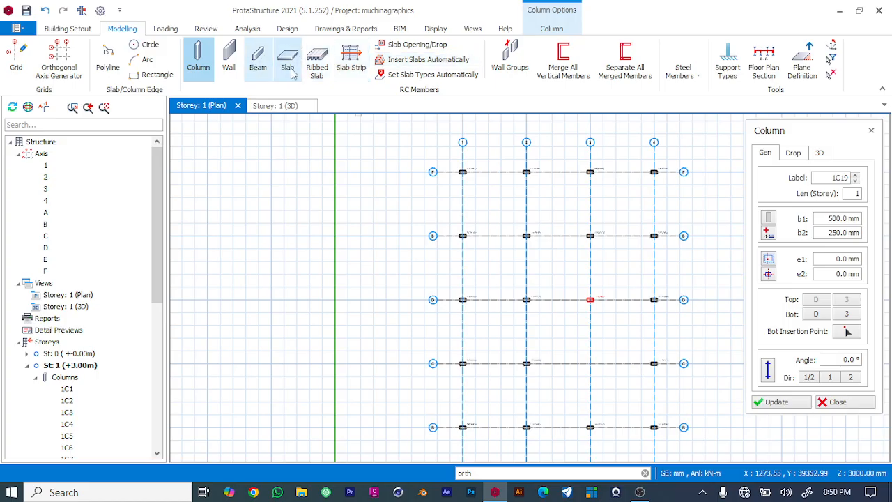
{"action": "left_click", "coordinate": [230, 57]}
{"action": "left_click", "coordinate": [462, 172]}
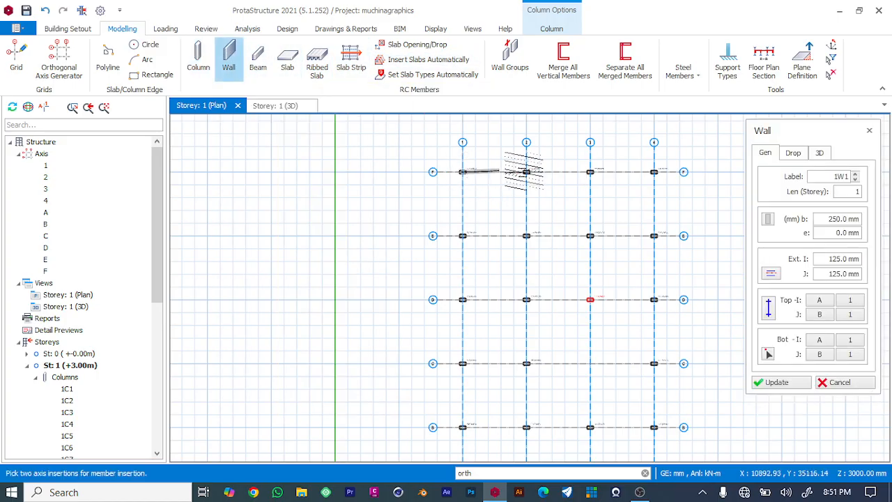
{"action": "left_click", "coordinate": [527, 173]}
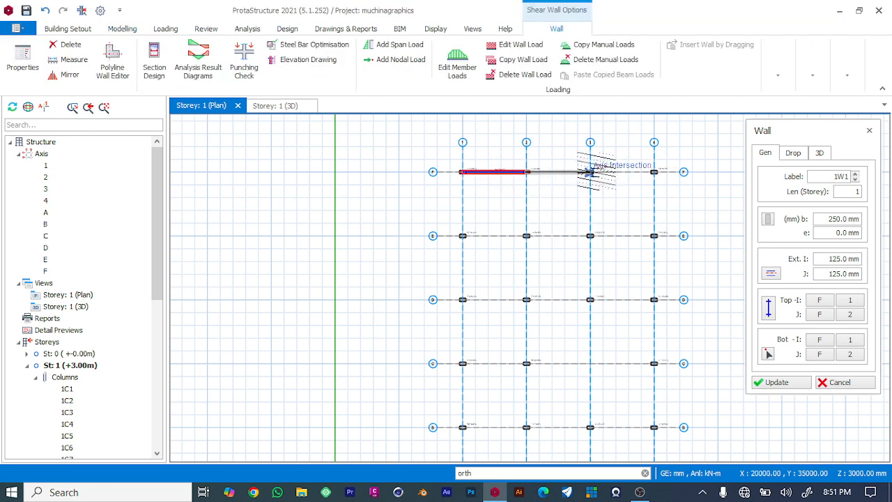
{"action": "left_click", "coordinate": [653, 174]}
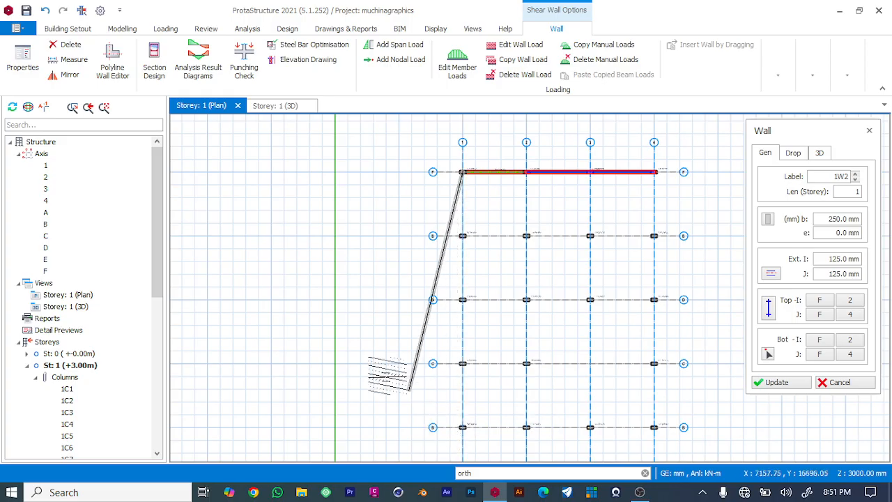
{"action": "left_click", "coordinate": [463, 428]}
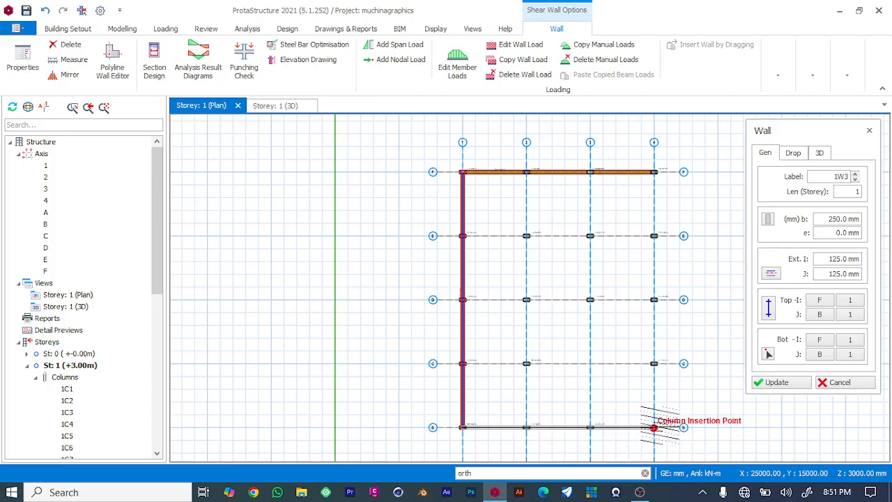
{"action": "left_click", "coordinate": [654, 428]}
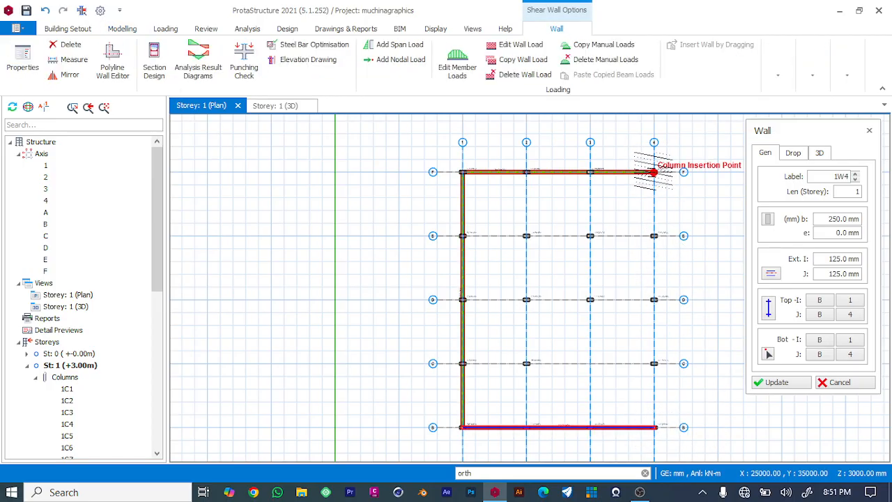
{"action": "left_click", "coordinate": [653, 172]}
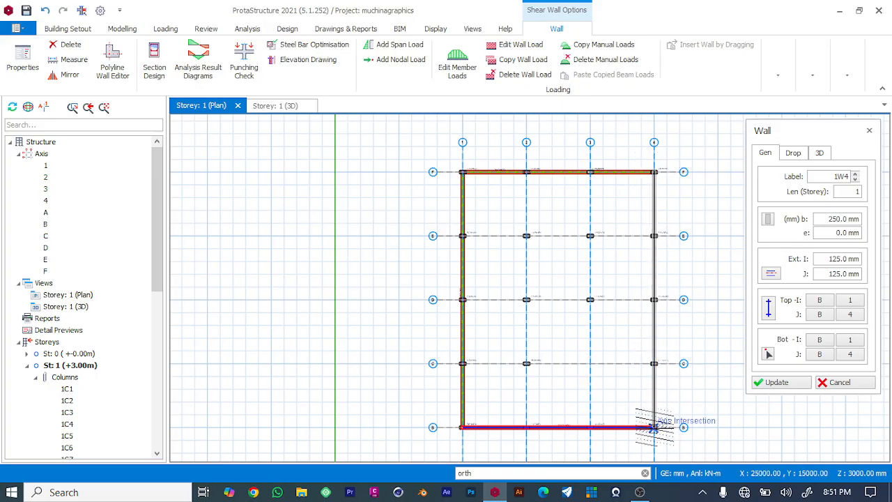
{"action": "left_click", "coordinate": [653, 427]}
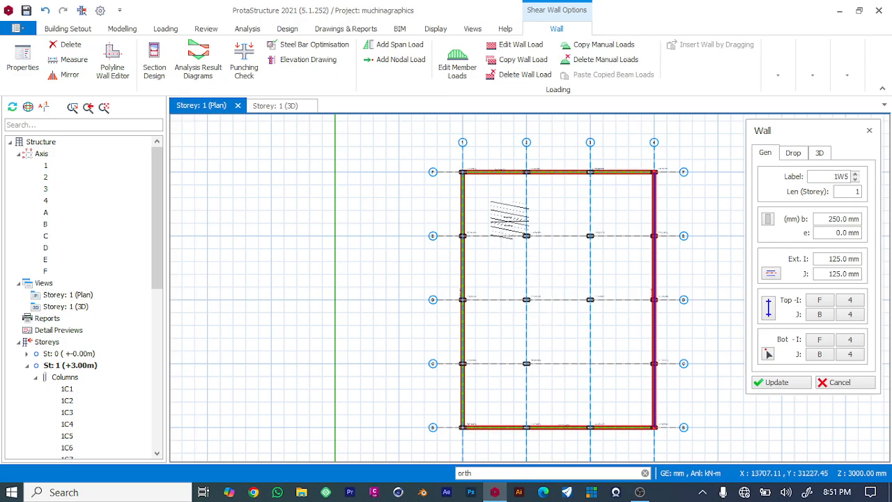
- Add 250 mm interior walls along axis E from axis 1 to 3 and along axis 3 from axis F to E
{"action": "left_click", "coordinate": [462, 235]}
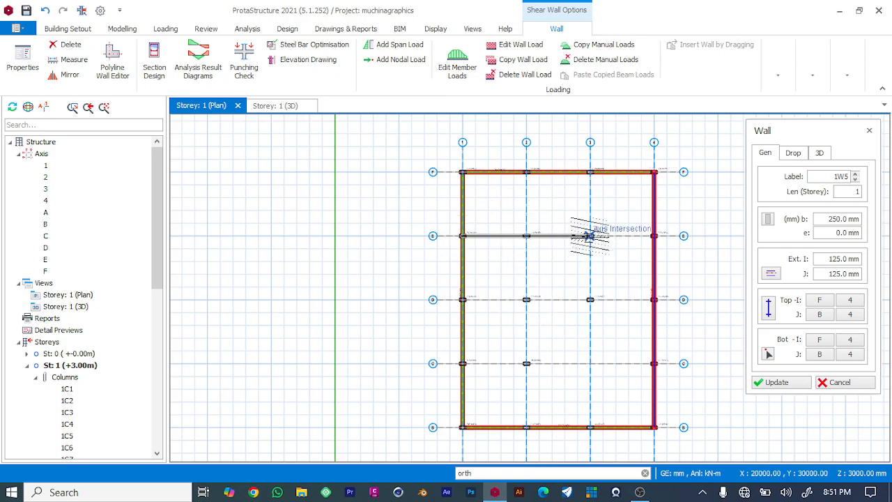
{"action": "left_click", "coordinate": [590, 235]}
{"action": "left_click", "coordinate": [590, 172]}
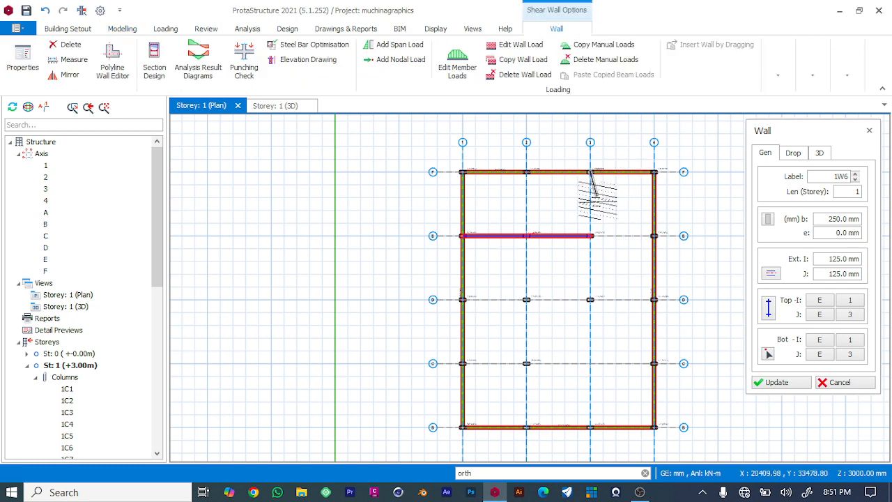
{"action": "left_click", "coordinate": [590, 235]}
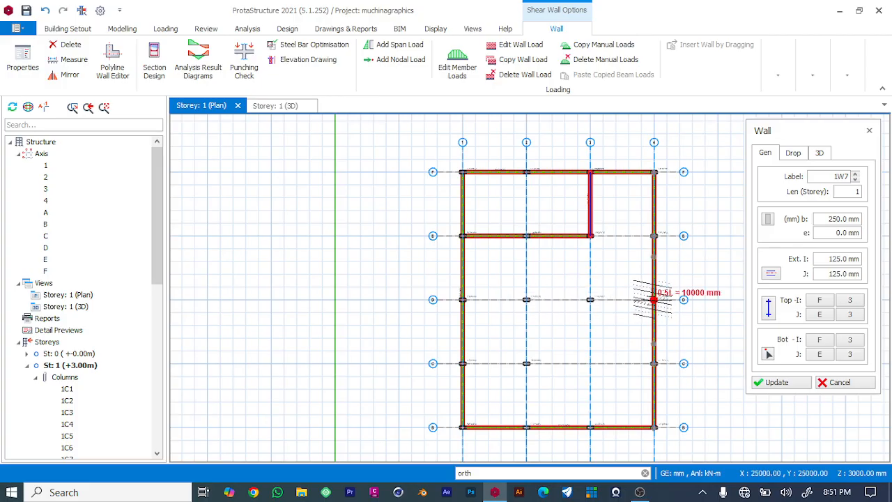
- Insert 250 mm interior walls along axis D from axis 4 to 2 and along axis 2 from D to B, checking them in 3D
{"action": "left_click", "coordinate": [654, 300]}
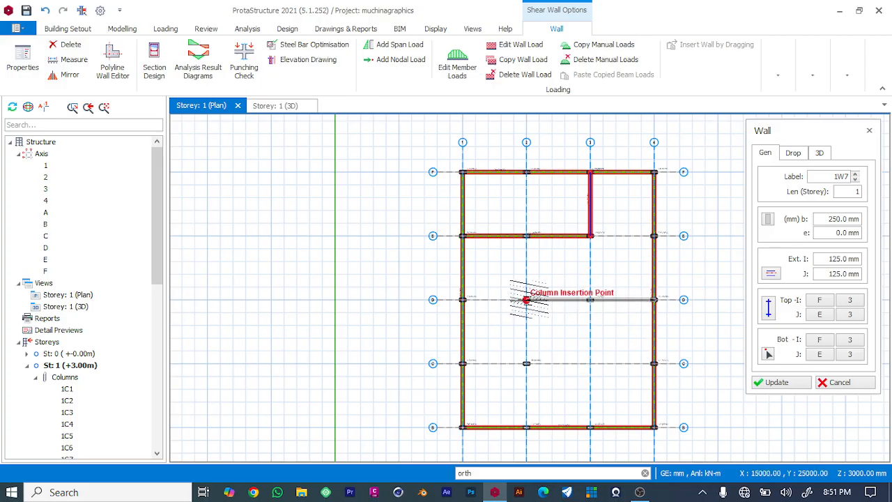
{"action": "left_click", "coordinate": [526, 299]}
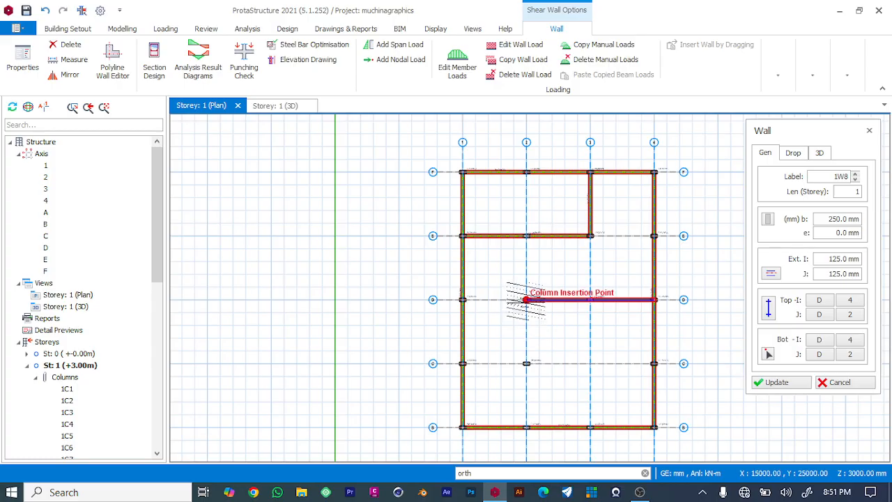
{"action": "left_click", "coordinate": [526, 363]}
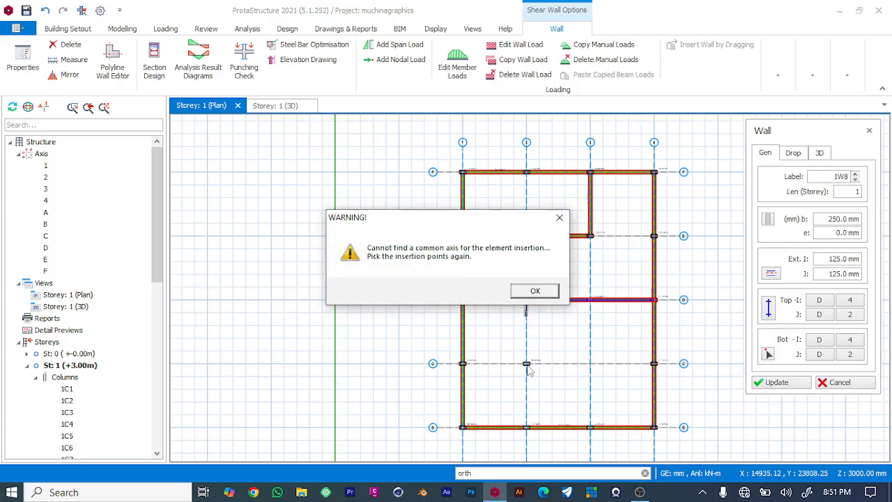
{"action": "left_click", "coordinate": [534, 292]}
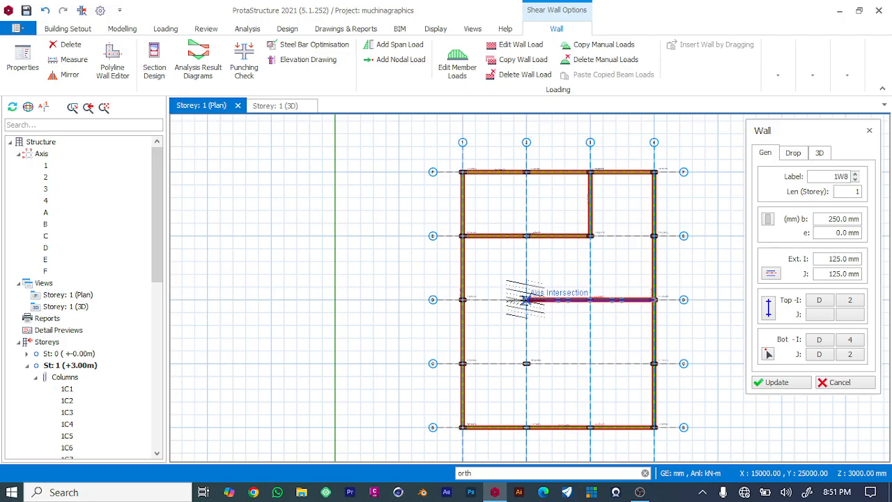
{"action": "left_click", "coordinate": [526, 428]}
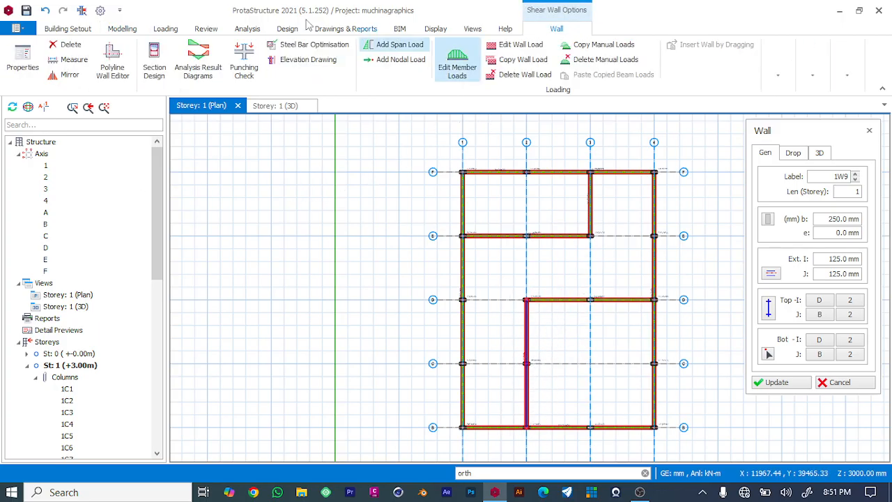
{"action": "key", "text": "Escape"}
{"action": "left_click", "coordinate": [276, 106]}
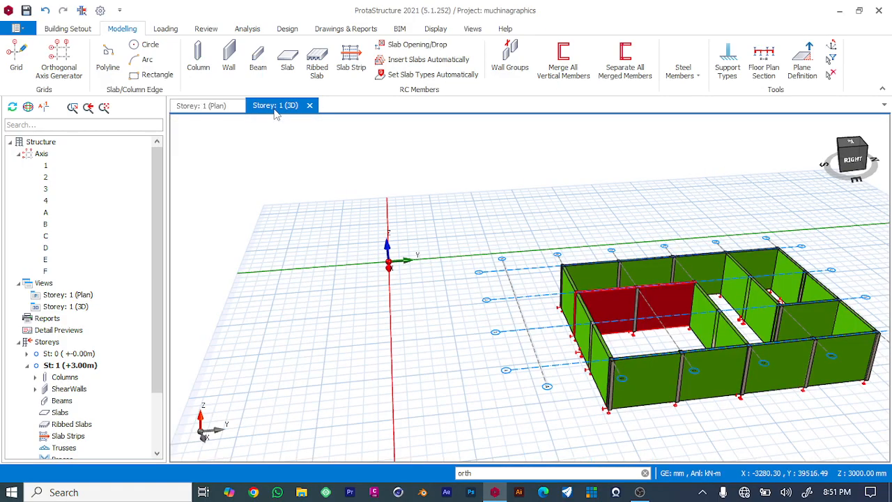
{"action": "mouse_move", "coordinate": [855, 195]}
{"action": "right_mouse_down"}
{"action": "mouse_move", "coordinate": [779, 159]}
{"action": "mouse_move", "coordinate": [843, 149]}
{"action": "mouse_move", "coordinate": [836, 155]}
{"action": "mouse_move", "coordinate": [830, 144]}
{"action": "mouse_move", "coordinate": [797, 139]}
{"action": "mouse_move", "coordinate": [796, 163]}
{"action": "mouse_move", "coordinate": [820, 149]}
{"action": "mouse_move", "coordinate": [848, 169]}
{"action": "mouse_move", "coordinate": [726, 154]}
{"action": "right_mouse_up"}
{"action": "left_click", "coordinate": [202, 106]}
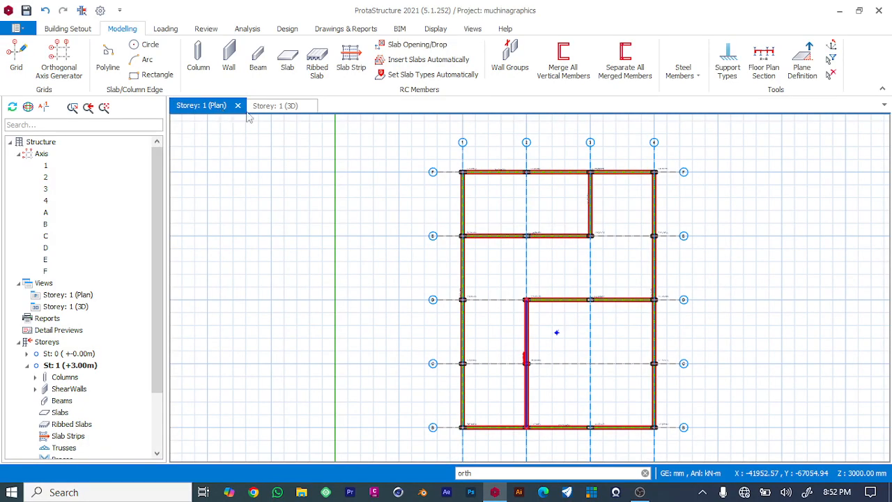
- Choose the 250x500 concrete shear wall section as the section for the next wall
{"action": "left_click", "coordinate": [230, 60]}
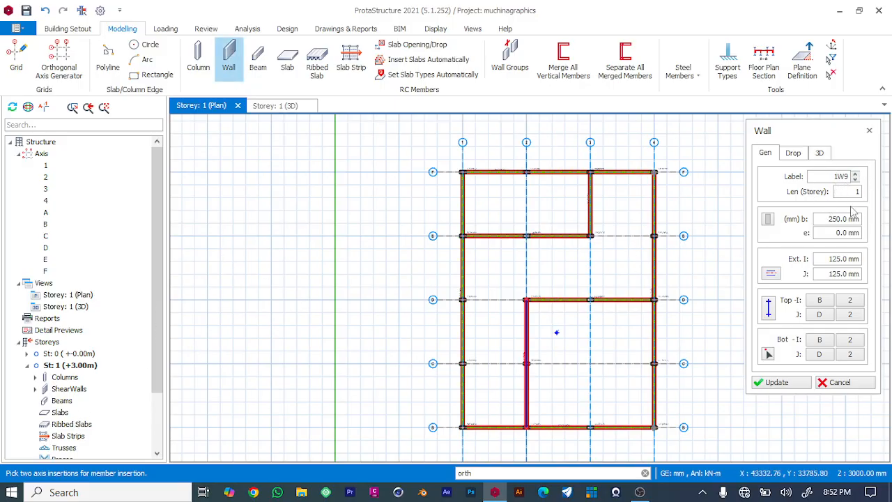
{"action": "left_click", "coordinate": [767, 306]}
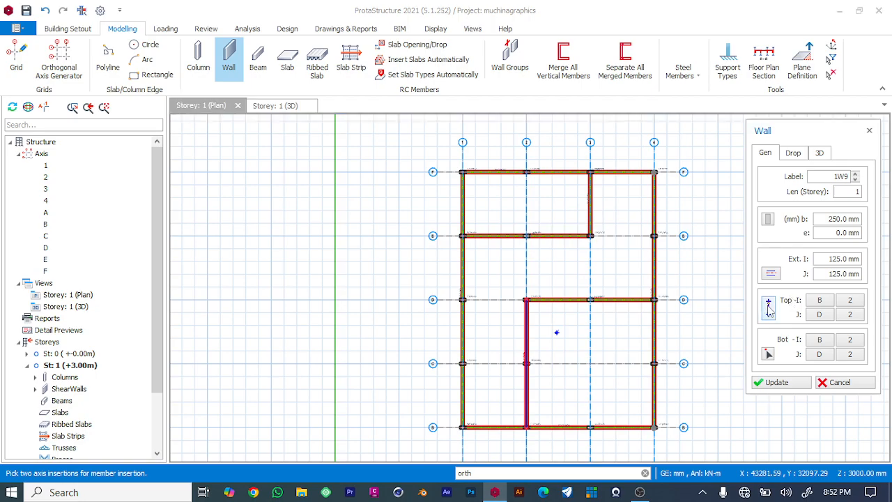
{"action": "left_click", "coordinate": [769, 220]}
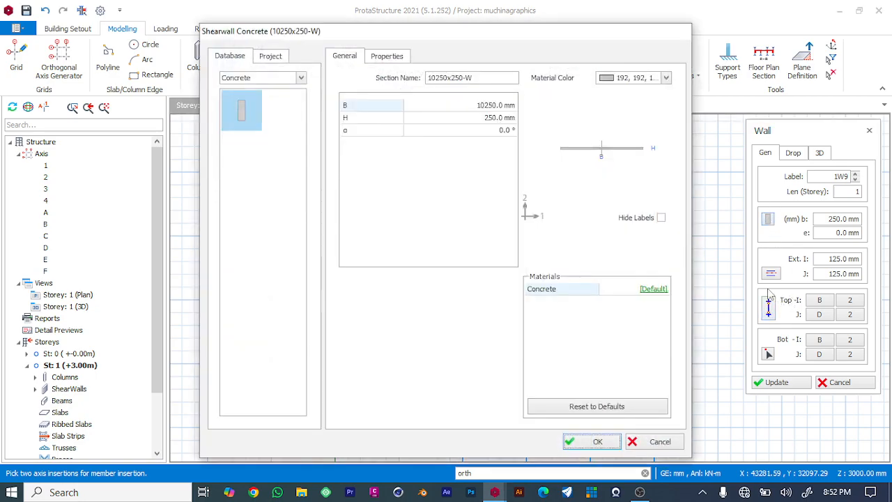
{"action": "left_click", "coordinate": [235, 116]}
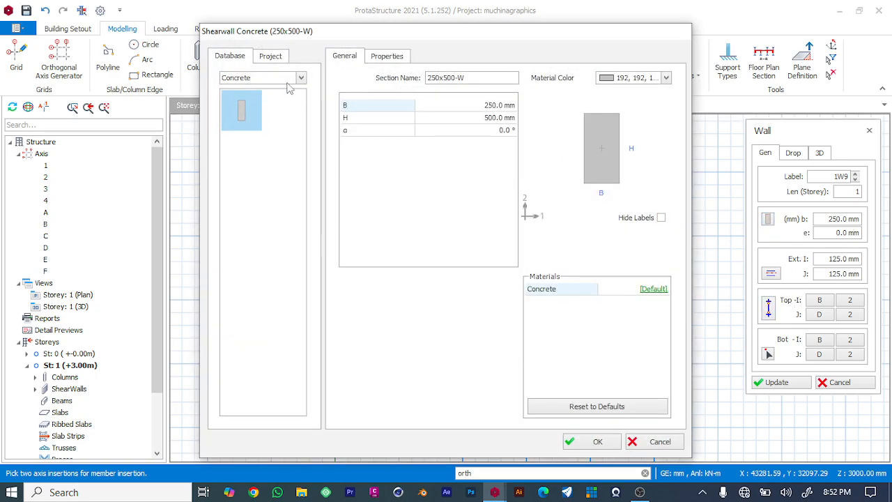
{"action": "left_click", "coordinate": [298, 80]}
{"action": "left_click", "coordinate": [298, 79]}
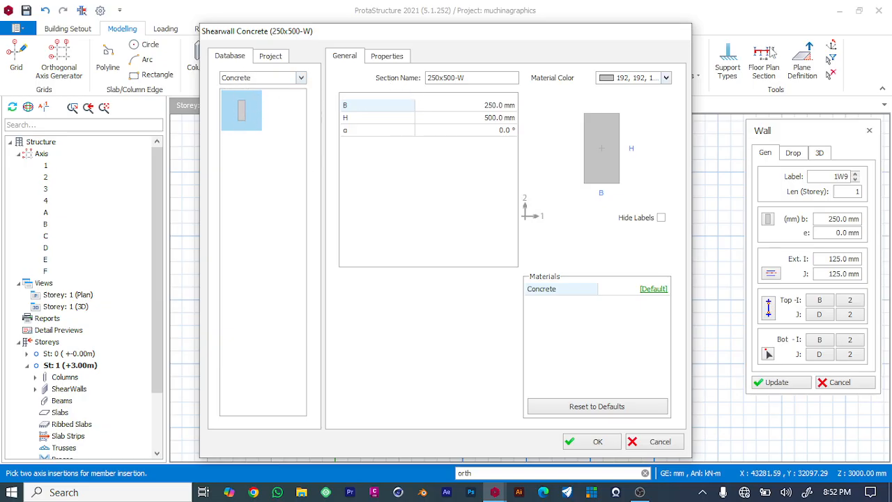
{"action": "left_click", "coordinate": [597, 442]}
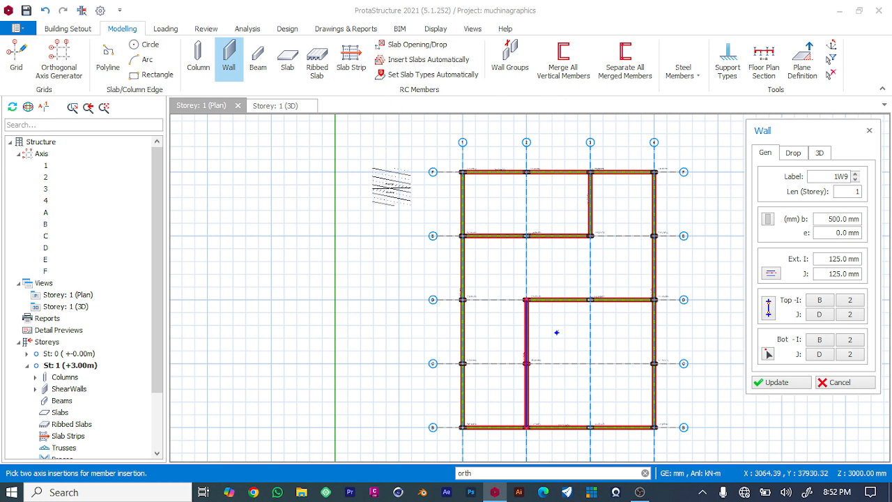
- Try to insert 250 x 500 mm beams around the perimeter along axes F, 4, B and 1, checking the model in 3D
{"action": "left_click", "coordinate": [258, 64]}
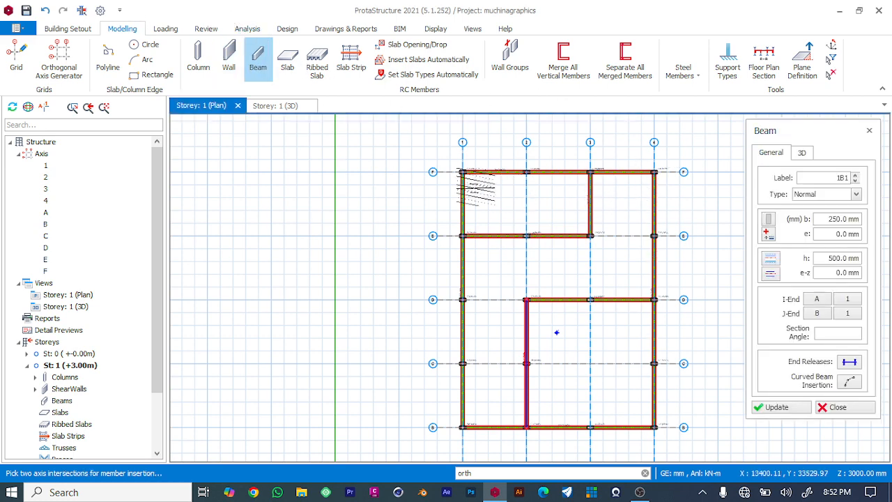
{"action": "left_click", "coordinate": [653, 172]}
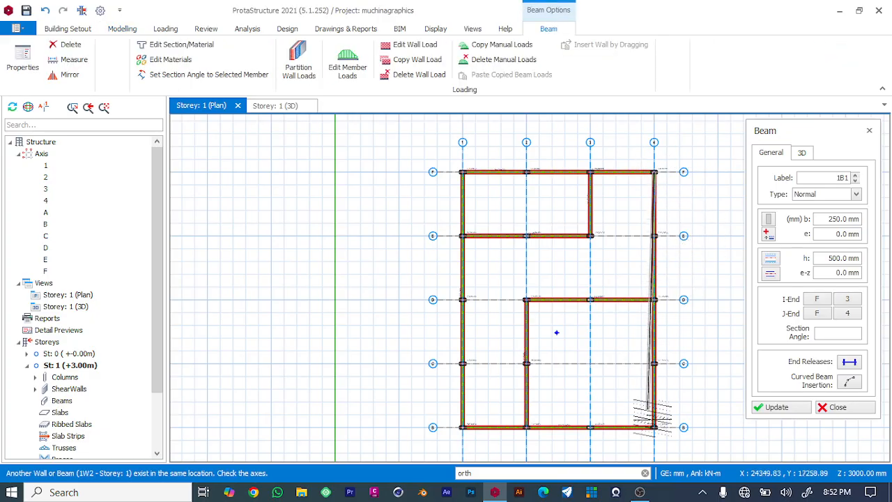
{"action": "left_click", "coordinate": [653, 426]}
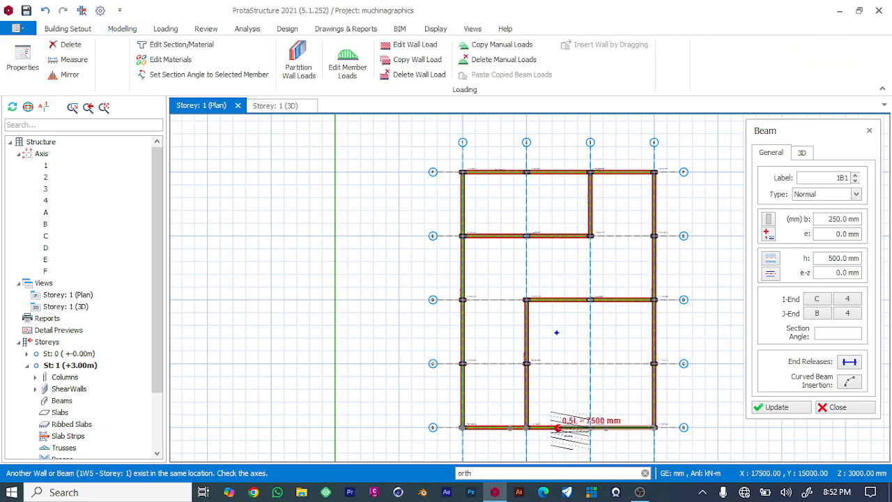
{"action": "left_click", "coordinate": [462, 427]}
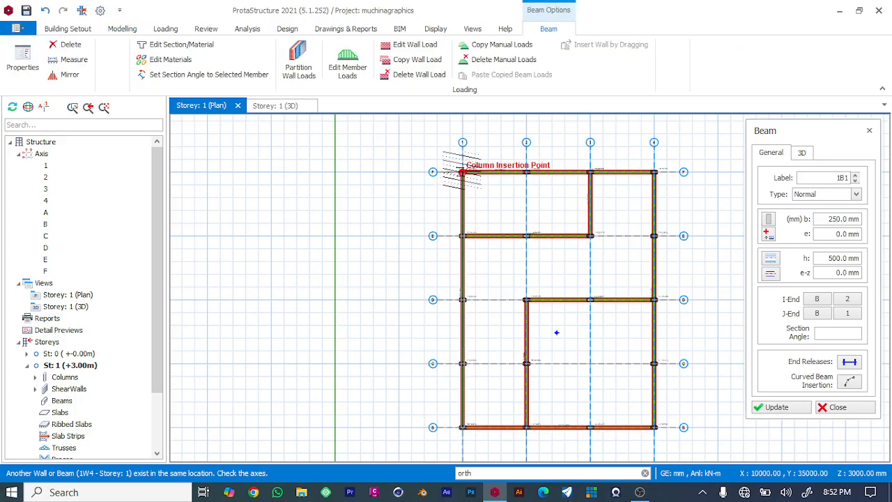
{"action": "left_click", "coordinate": [462, 172]}
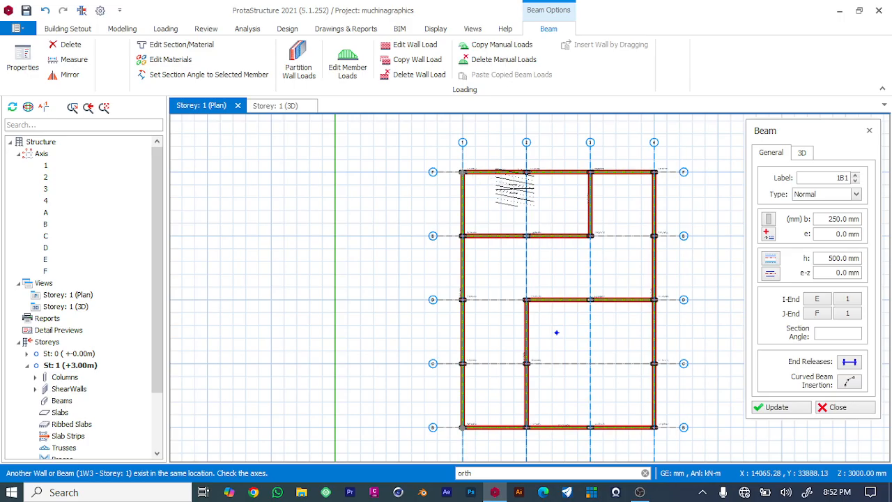
{"action": "left_click", "coordinate": [271, 106]}
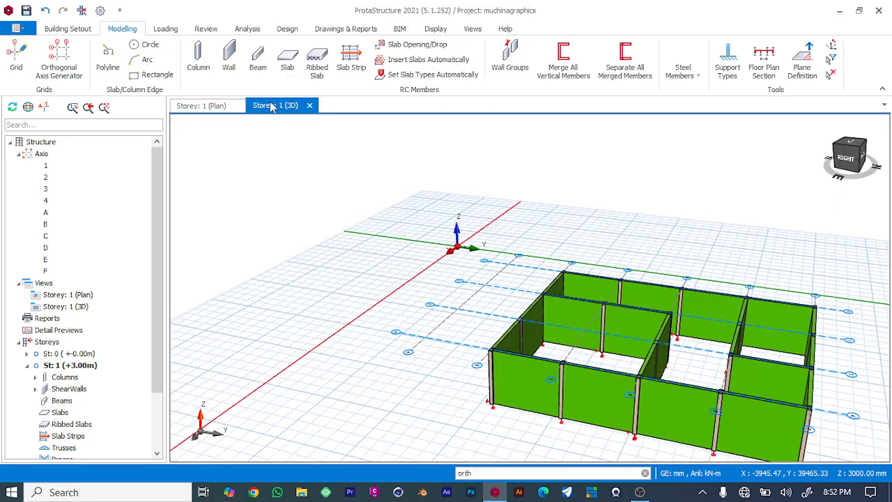
{"action": "mouse_move", "coordinate": [857, 148]}
{"action": "left_mouse_down"}
{"action": "mouse_move", "coordinate": [824, 139]}
{"action": "mouse_move", "coordinate": [781, 160]}
{"action": "left_mouse_up"}
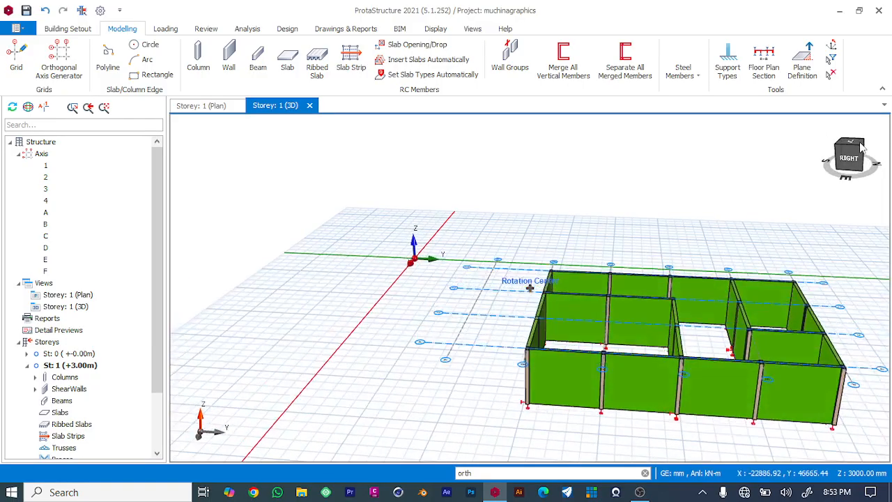
{"action": "left_click", "coordinate": [203, 107]}
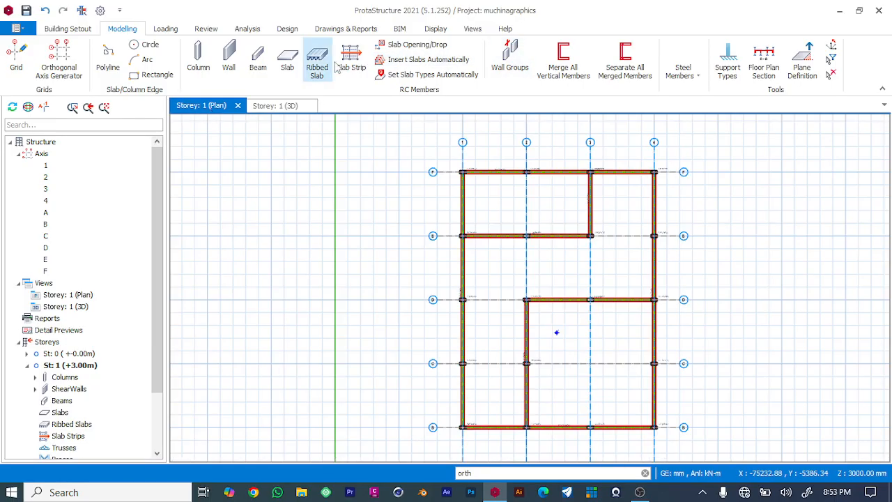
- Insert 120 mm thick slabs in the three wall-enclosed regions of the storey and check them in 3D
{"action": "left_click", "coordinate": [287, 59]}
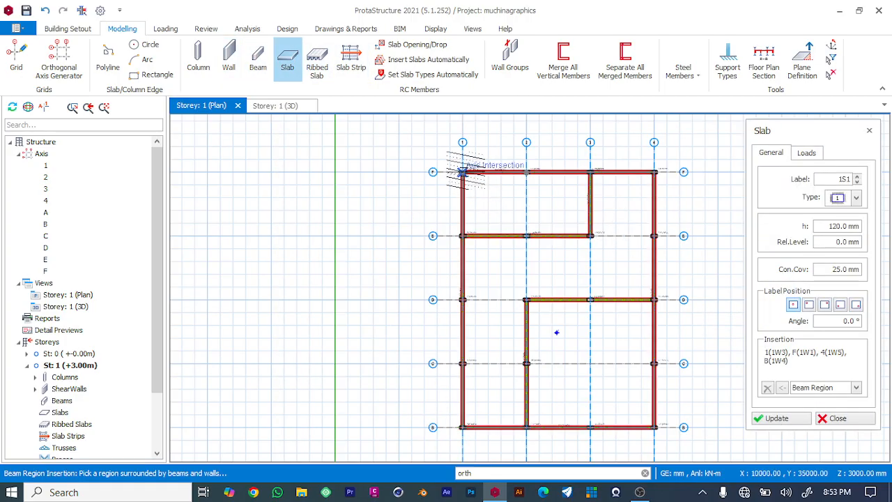
{"action": "left_click", "coordinate": [529, 202]}
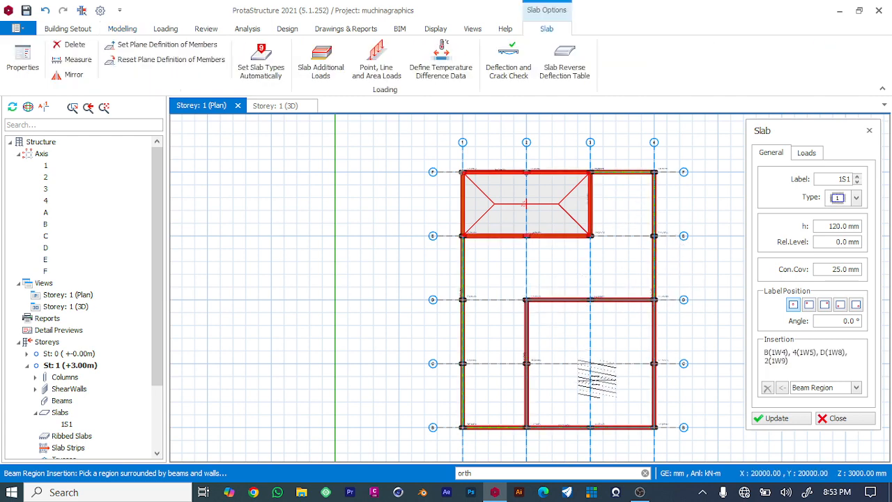
{"action": "left_click", "coordinate": [590, 363]}
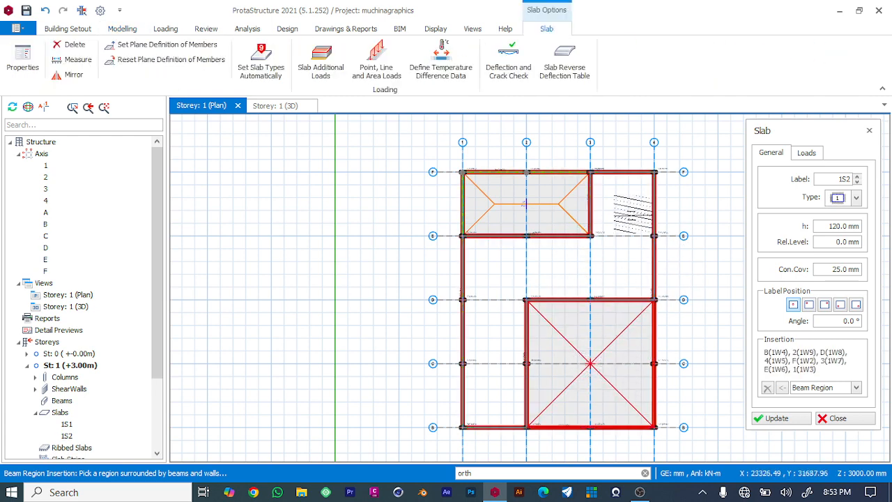
{"action": "left_click", "coordinate": [632, 216]}
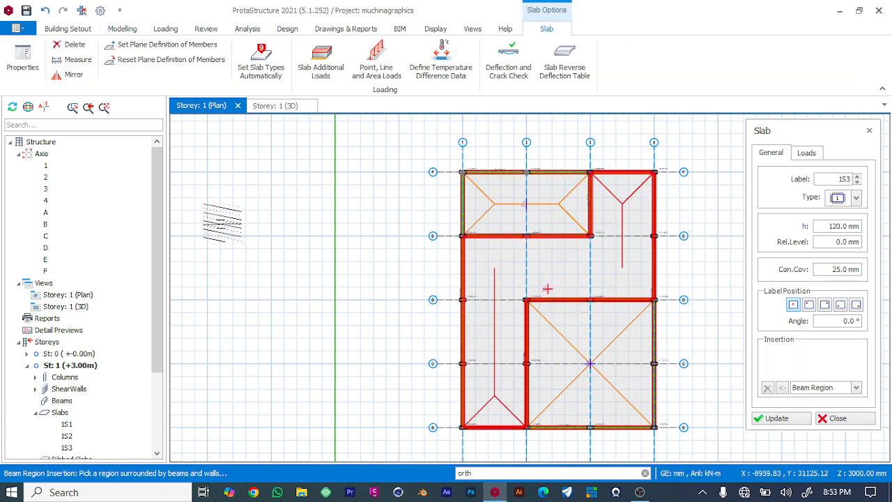
{"action": "left_click", "coordinate": [276, 106]}
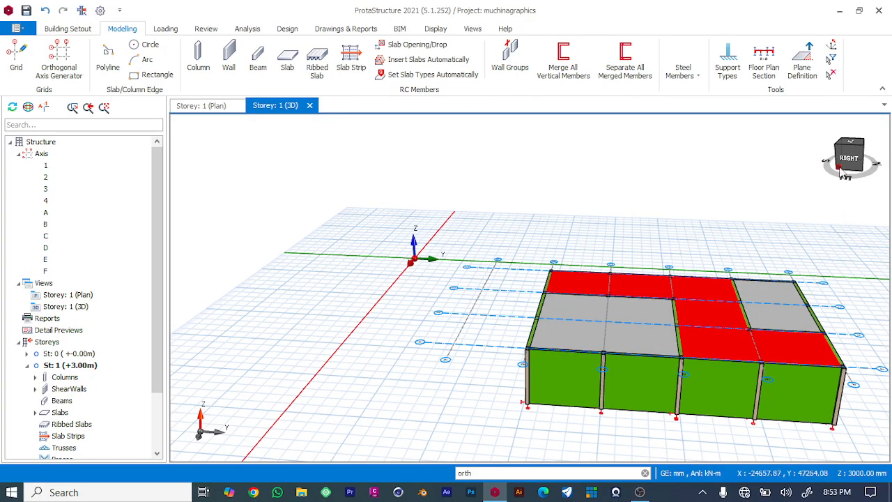
{"action": "mouse_move", "coordinate": [845, 175]}
{"action": "left_mouse_down"}
{"action": "mouse_move", "coordinate": [811, 149]}
{"action": "mouse_move", "coordinate": [855, 148]}
{"action": "mouse_move", "coordinate": [796, 149]}
{"action": "mouse_move", "coordinate": [844, 171]}
{"action": "left_mouse_up"}
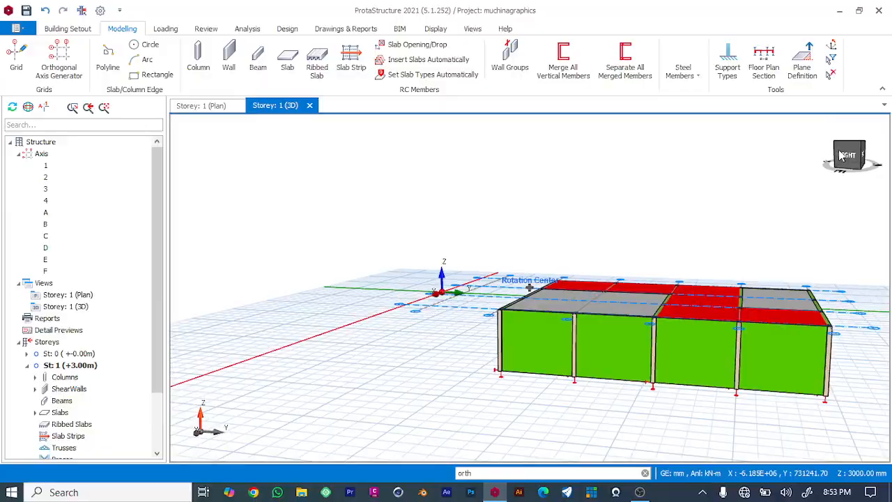
{"action": "left_click", "coordinate": [314, 72]}
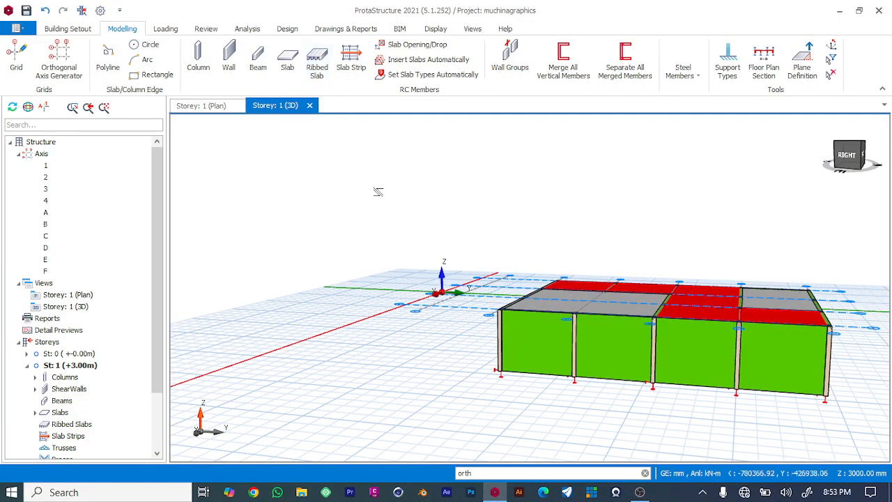
{"action": "left_click", "coordinate": [413, 47]}
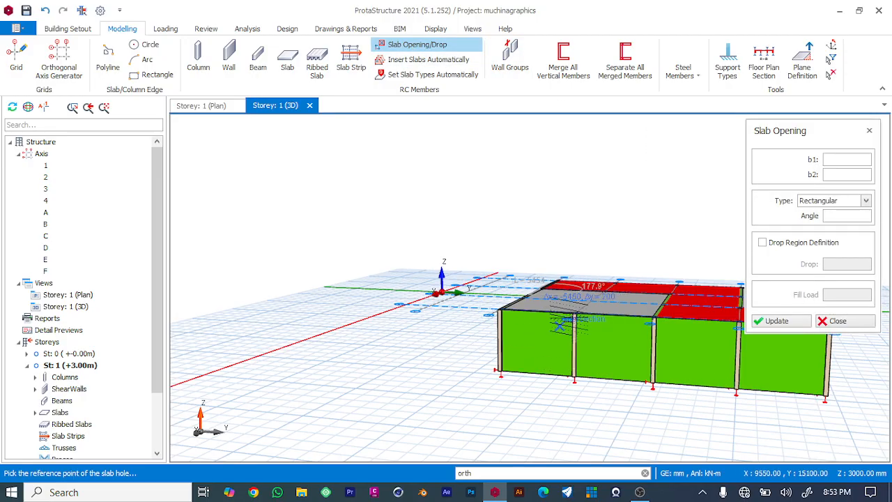
{"action": "left_click", "coordinate": [822, 322]}
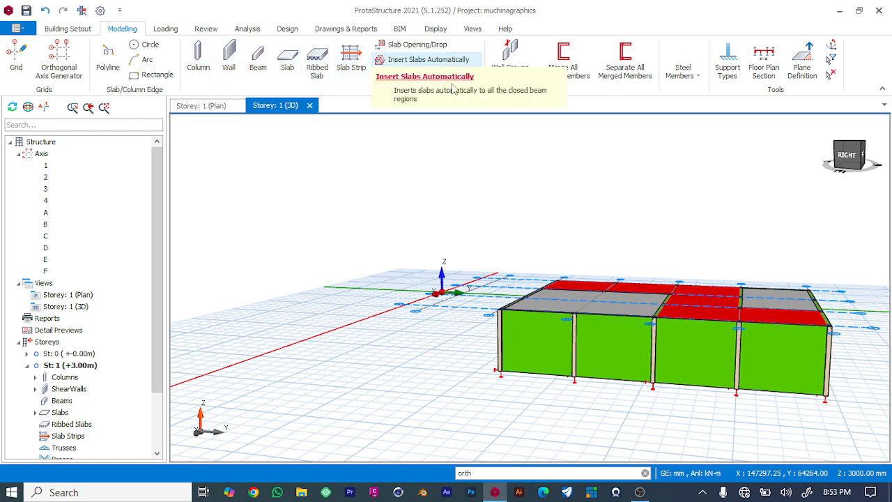
{"action": "left_click", "coordinate": [229, 63]}
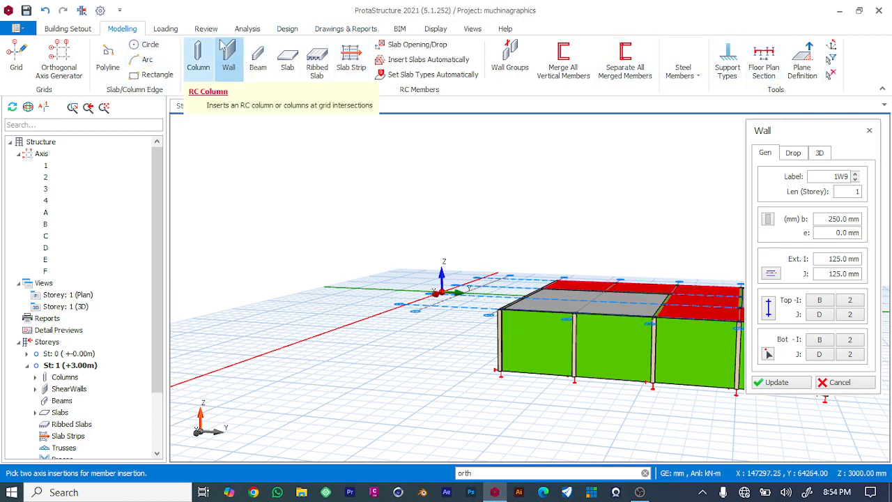
{"action": "left_click", "coordinate": [247, 28]}
{"action": "left_click", "coordinate": [346, 29]}
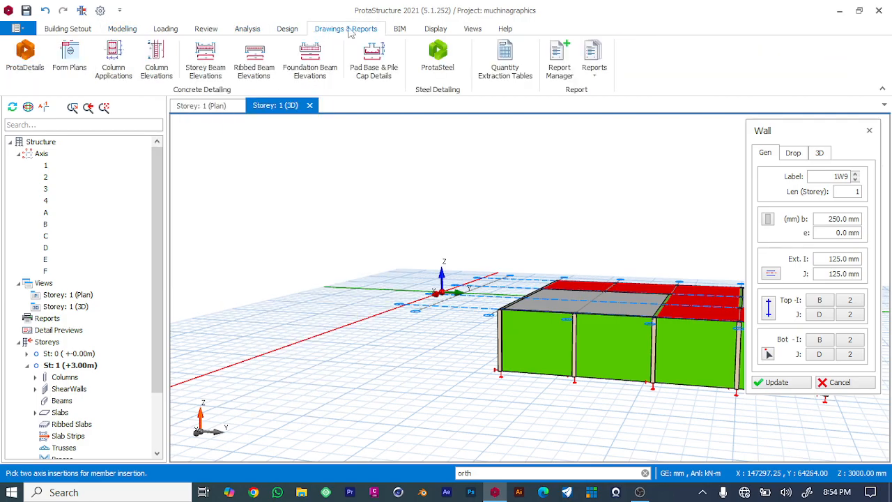
{"action": "left_click", "coordinate": [124, 29]}
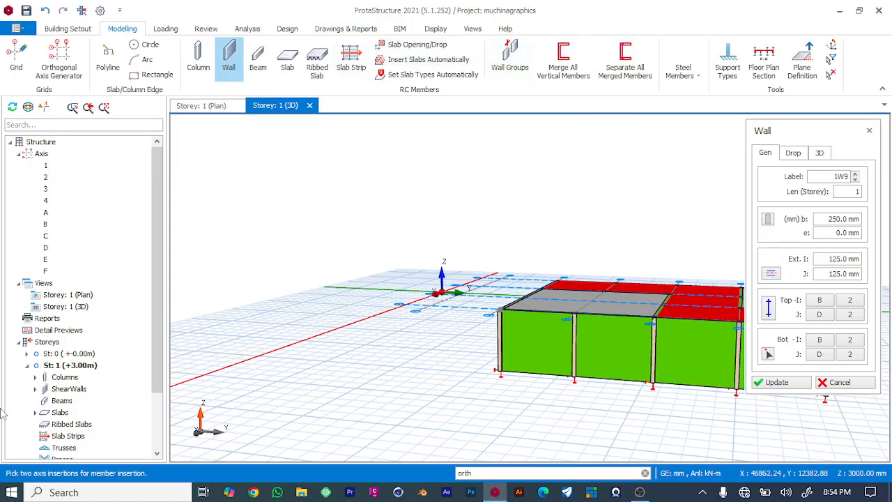
{"action": "left_click", "coordinate": [838, 385]}
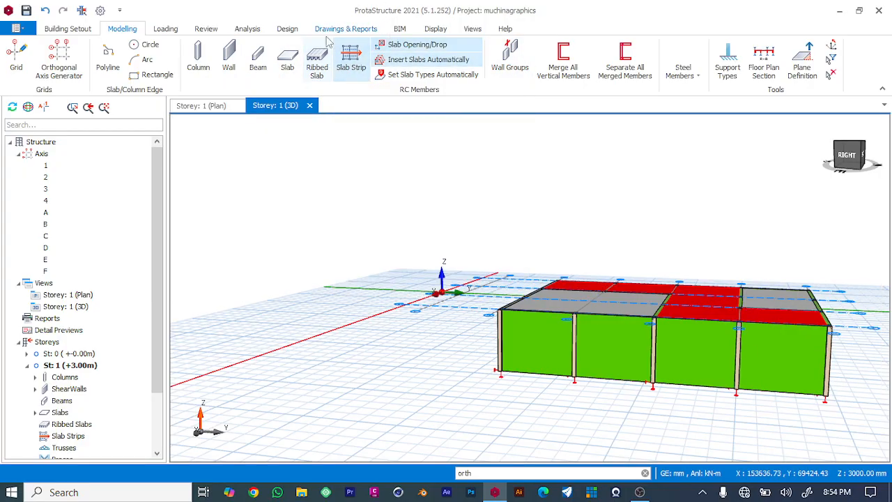
- Look at the Slab Strip settings and examine the storey's slabs and walls in 3D from several sides
{"action": "left_click", "coordinate": [360, 68]}
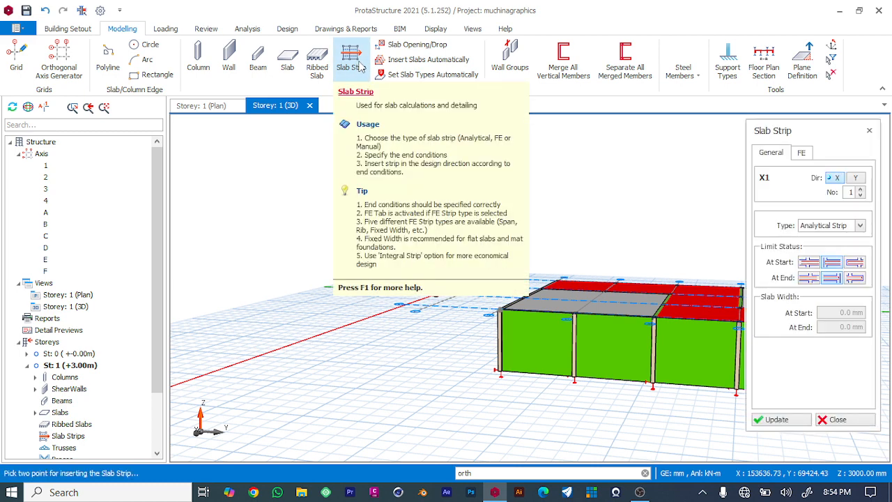
{"action": "left_click", "coordinate": [870, 130]}
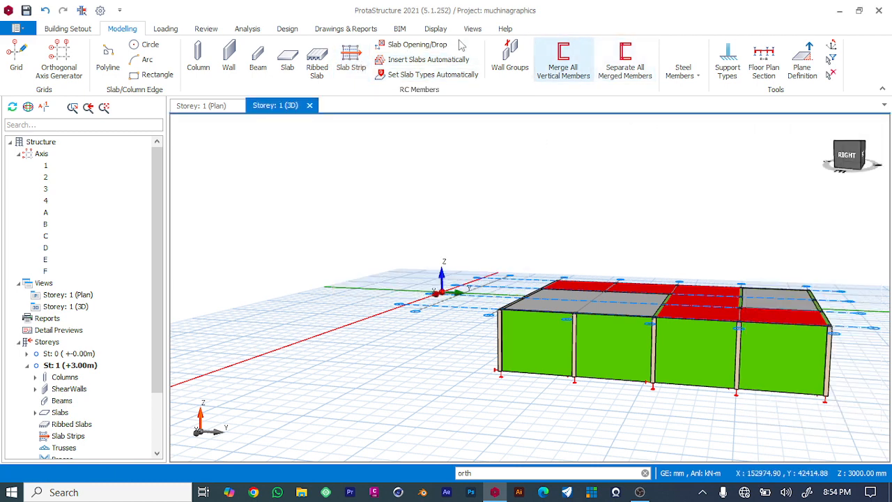
{"action": "left_click", "coordinate": [287, 61]}
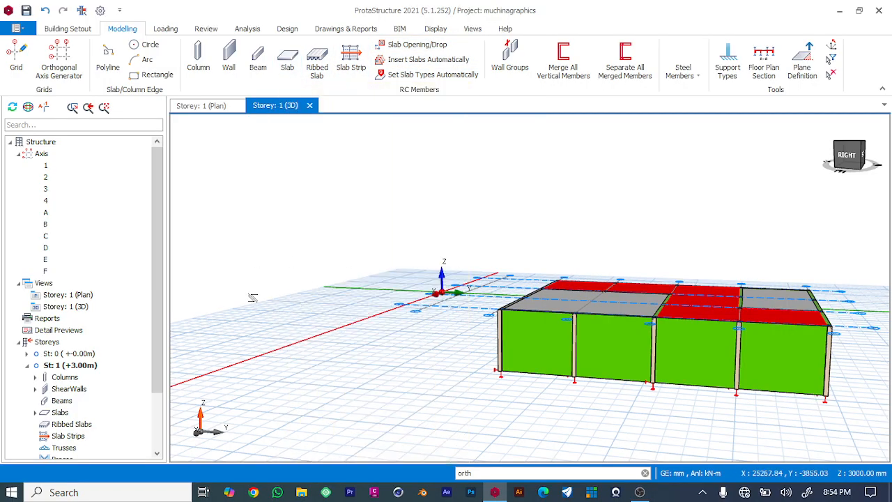
{"action": "mouse_move", "coordinate": [847, 170]}
{"action": "middle_mouse_down"}
{"action": "mouse_move", "coordinate": [766, 156]}
{"action": "mouse_move", "coordinate": [772, 93]}
{"action": "mouse_move", "coordinate": [640, 109]}
{"action": "middle_mouse_up"}
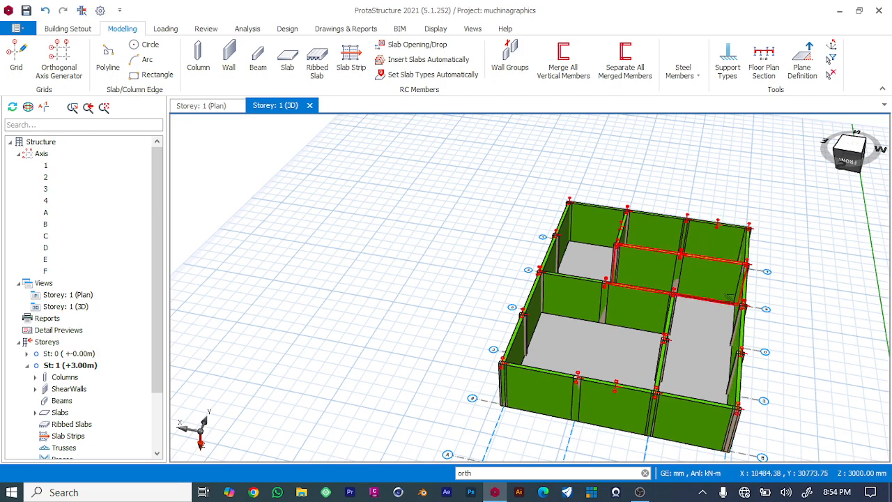
{"action": "left_click_drag", "start_coordinate": [834, 151], "coordinate": [591, 165]}
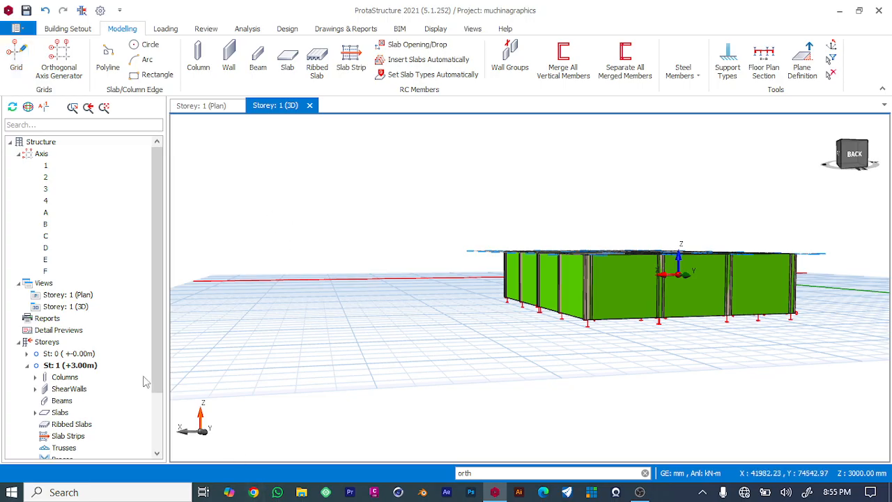
- Display the Storey 1 plan, search the commands for "storey" and open Generate Storey
{"action": "double_click", "coordinate": [68, 296]}
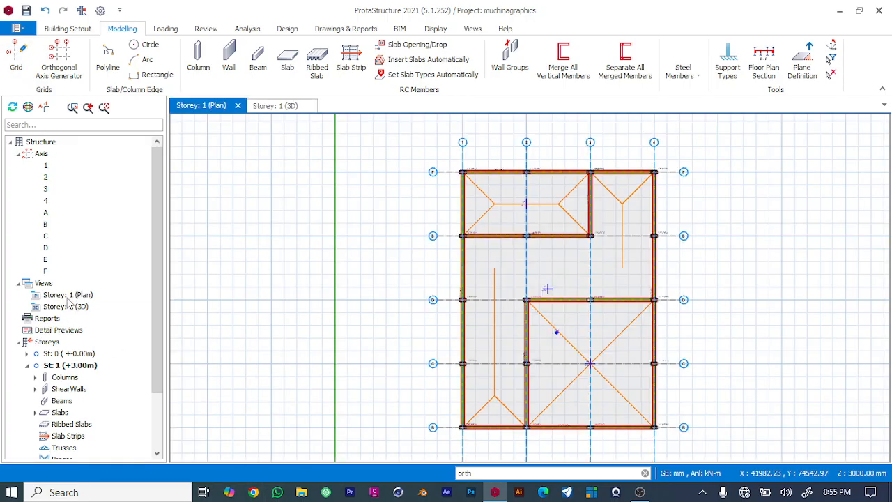
{"action": "left_click", "coordinate": [479, 473]}
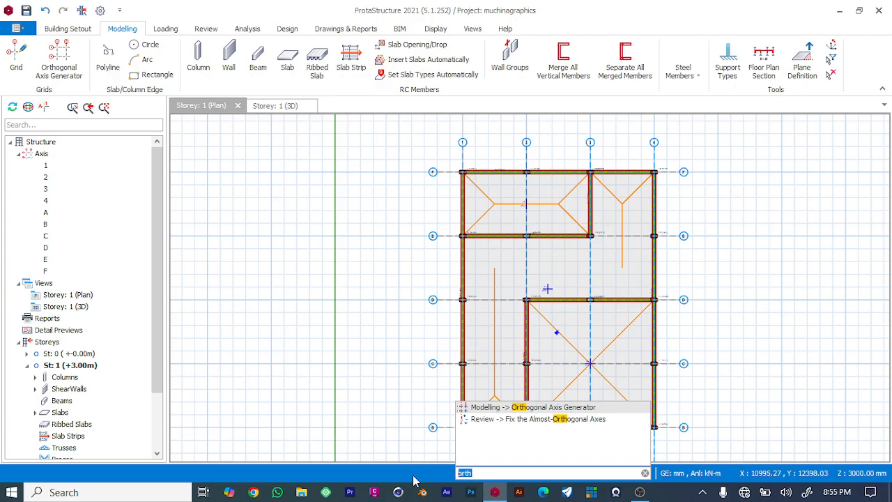
{"action": "type", "text": "sto"}
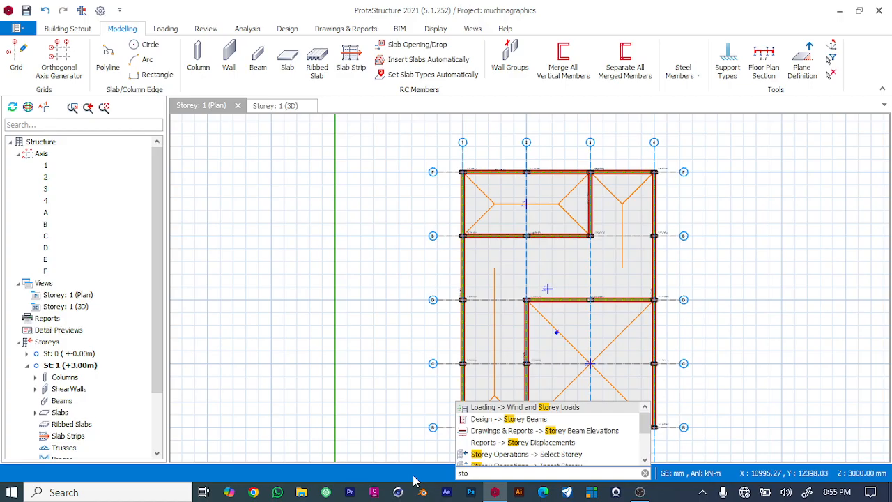
{"action": "type", "text": "ret"}
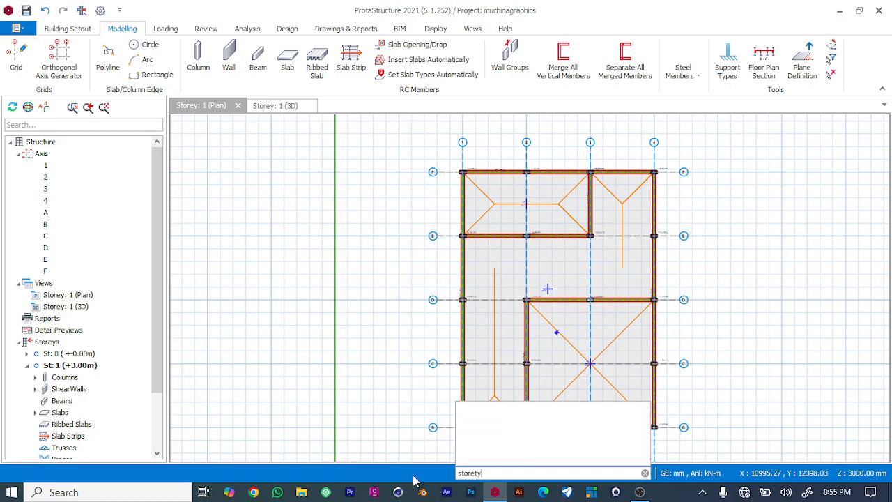
{"action": "key", "text": "BackSpace"}
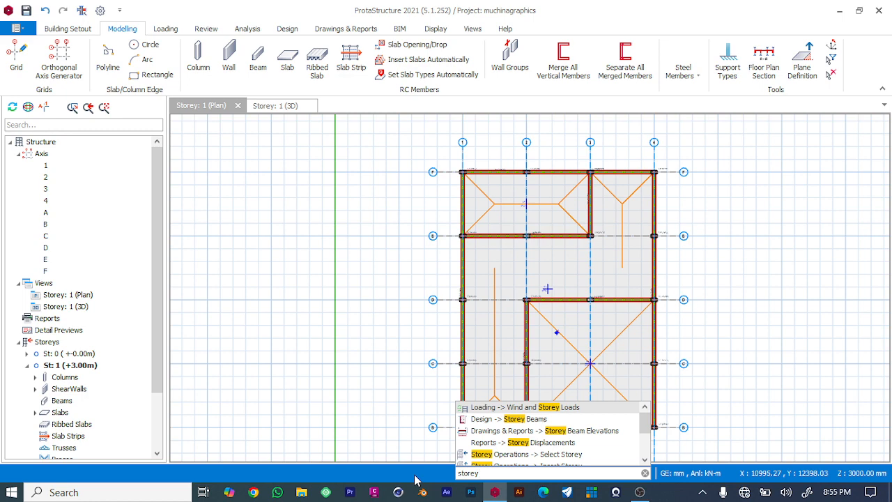
{"action": "type", "text": "y ge"}
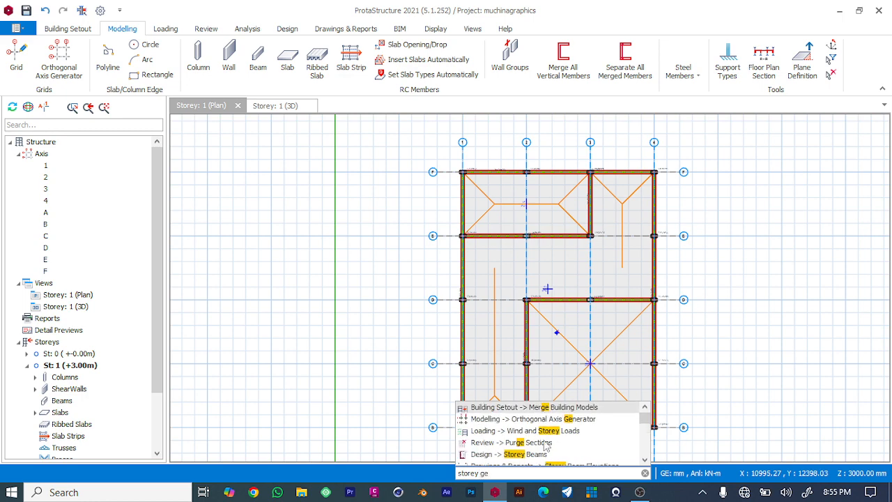
{"action": "key", "text": "BackSpace"}
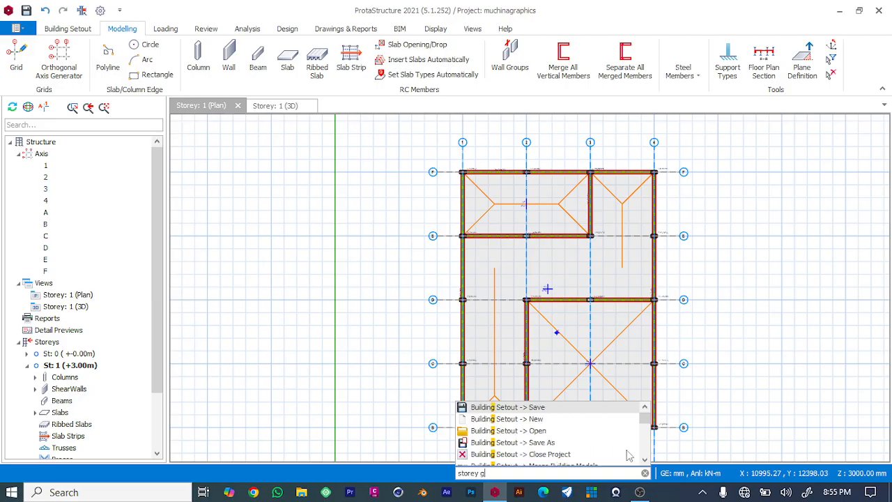
{"action": "key", "text": "BackSpace"}
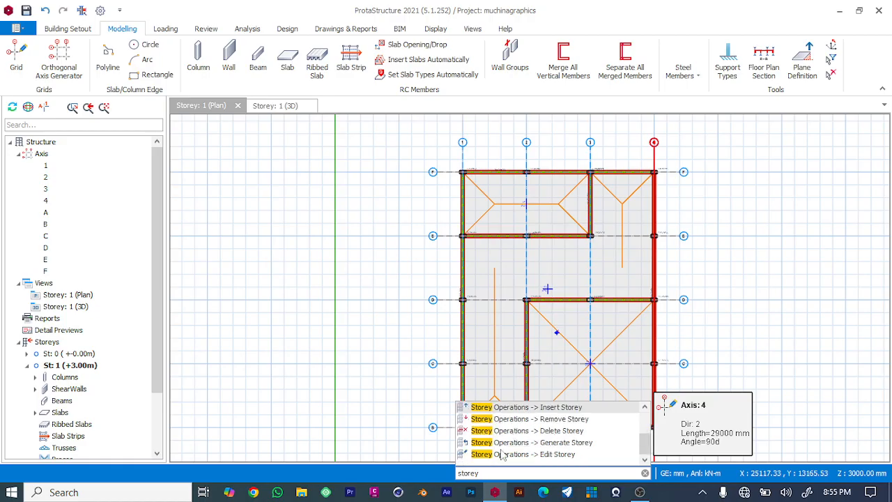
{"action": "left_click", "coordinate": [565, 444]}
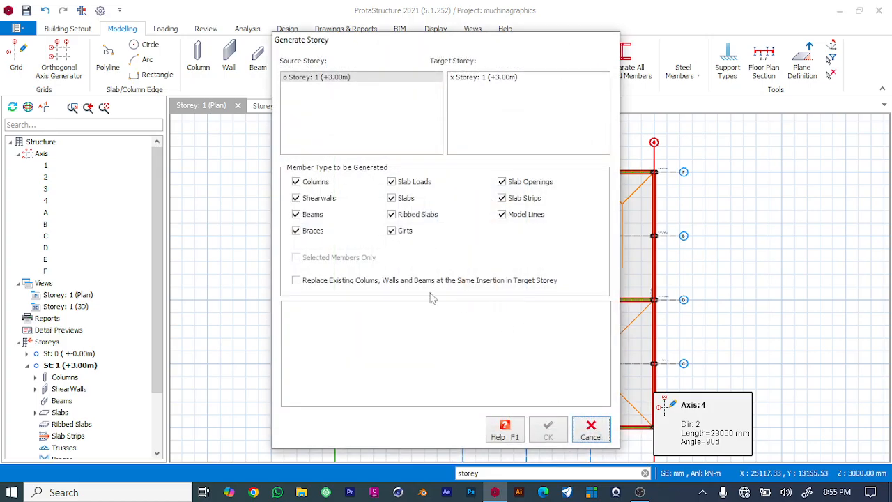
- Try to generate all member types from Storey 1 (+3.00m), replacing existing columns, walls and beams at the same insertion in the target storey
{"action": "left_click", "coordinate": [307, 80]}
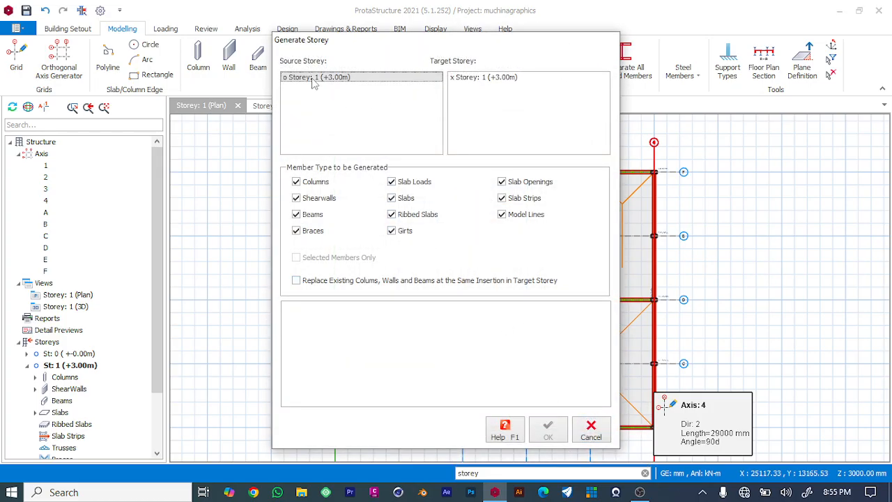
{"action": "left_click", "coordinate": [491, 78]}
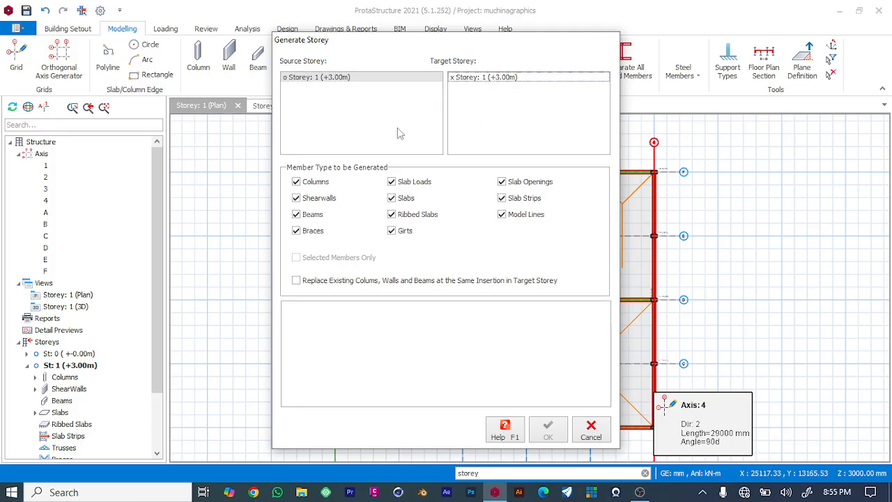
{"action": "left_click", "coordinate": [291, 81]}
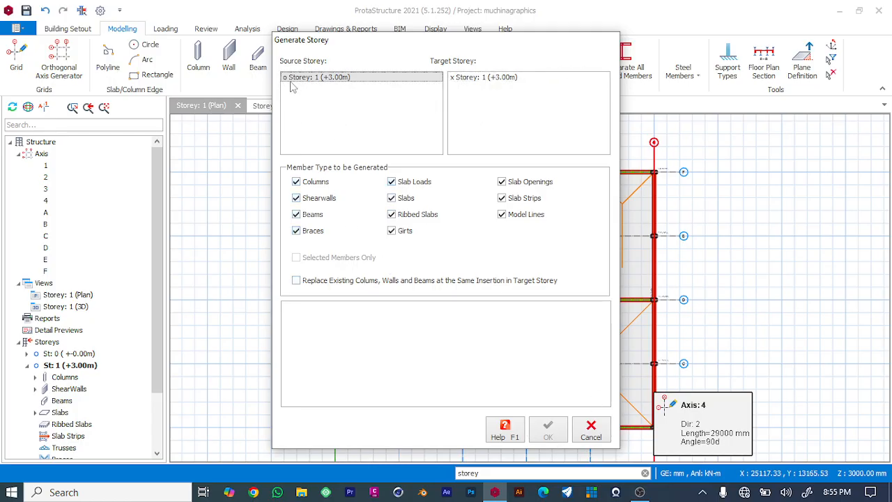
{"action": "left_click_drag", "start_coordinate": [466, 39], "coordinate": [581, 126]}
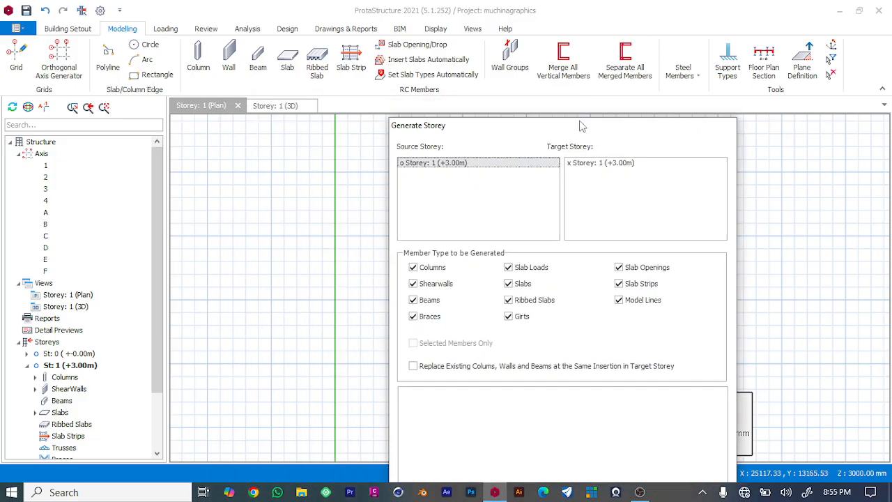
{"action": "left_click", "coordinate": [583, 166]}
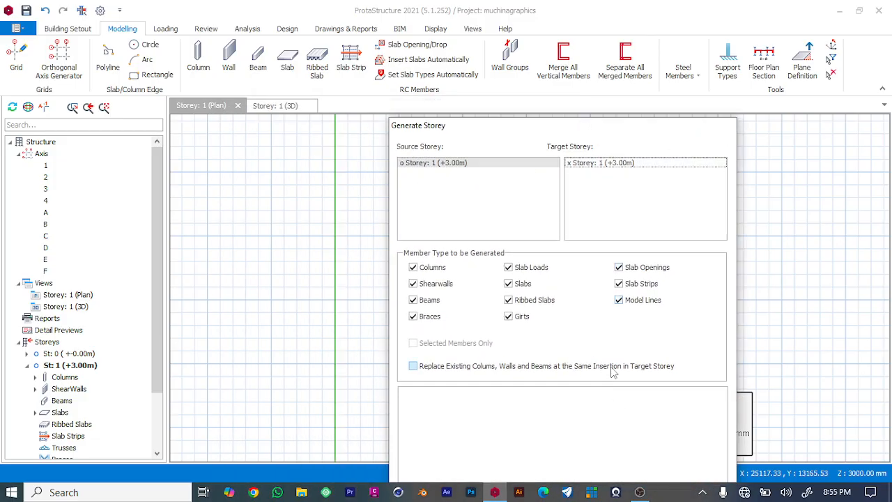
{"action": "left_click_drag", "start_coordinate": [655, 136], "coordinate": [615, 23]}
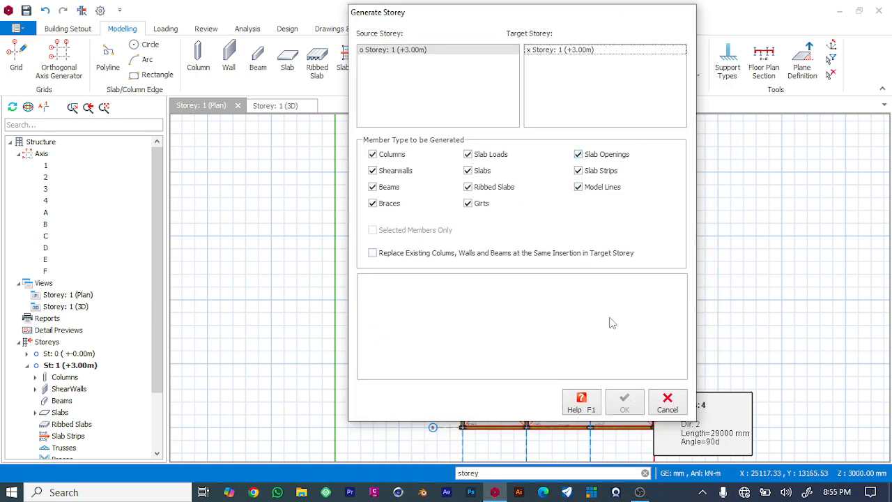
{"action": "left_click", "coordinate": [373, 254]}
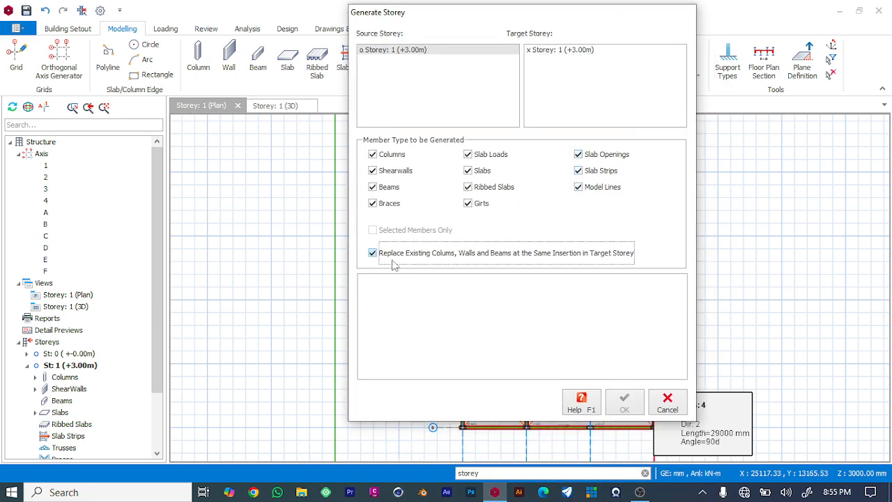
{"action": "left_click", "coordinate": [634, 68]}
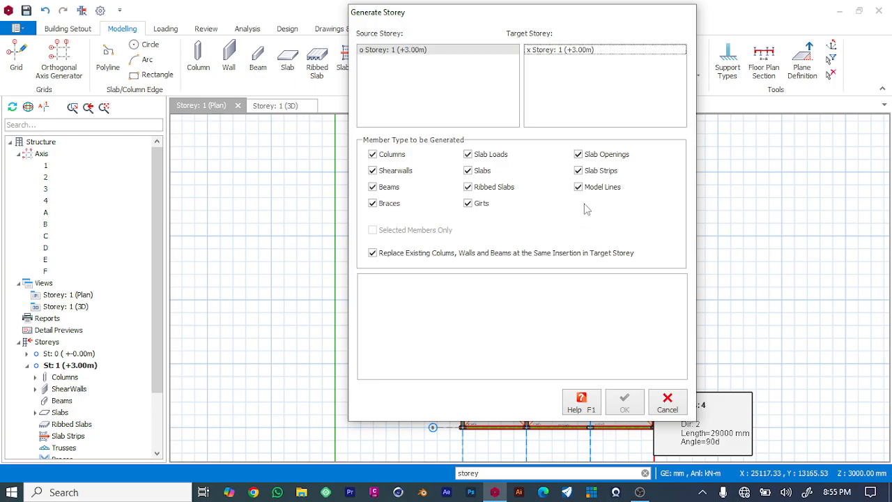
{"action": "left_click", "coordinate": [374, 154]}
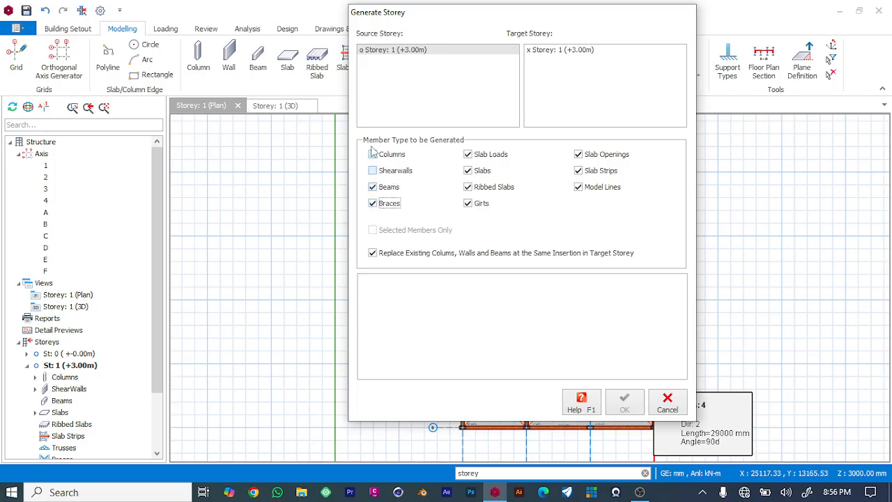
{"action": "left_click", "coordinate": [373, 171]}
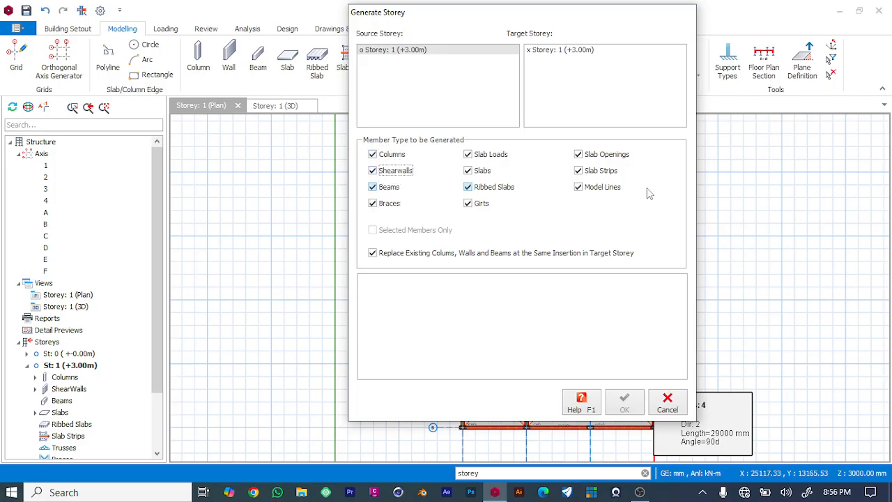
{"action": "left_click", "coordinate": [666, 402]}
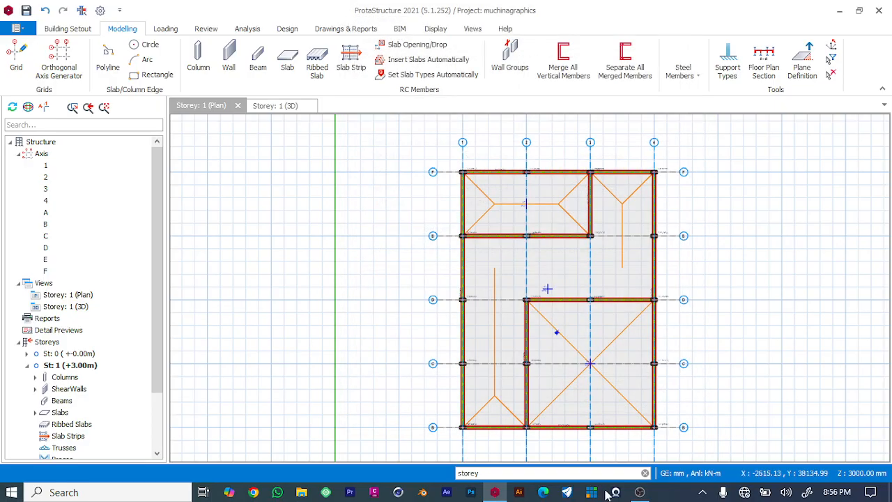
- Search the commands for "storey" again and try to run Edit Storey
{"action": "left_click", "coordinate": [495, 473]}
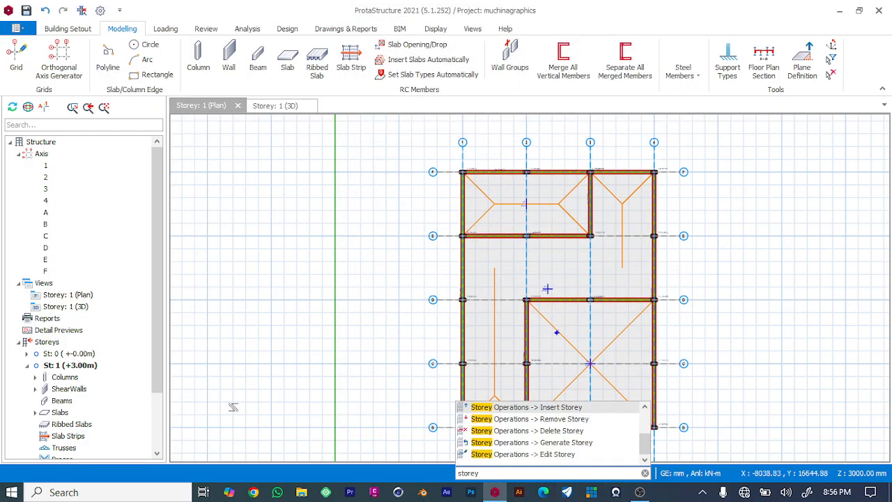
{"action": "right_click", "coordinate": [81, 357]}
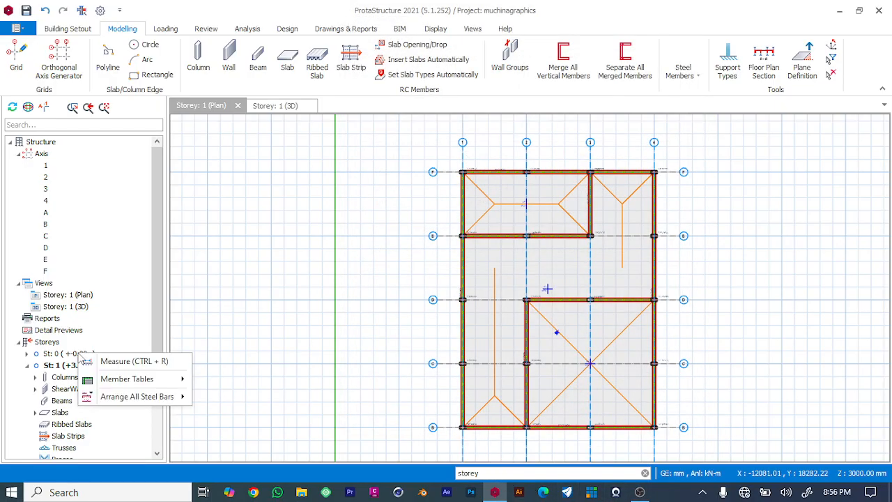
{"action": "left_click", "coordinate": [485, 473]}
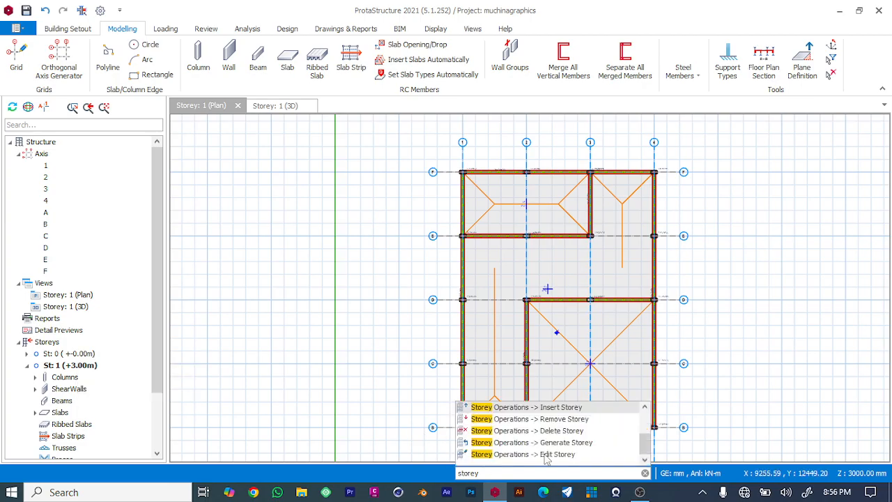
{"action": "left_click", "coordinate": [558, 454]}
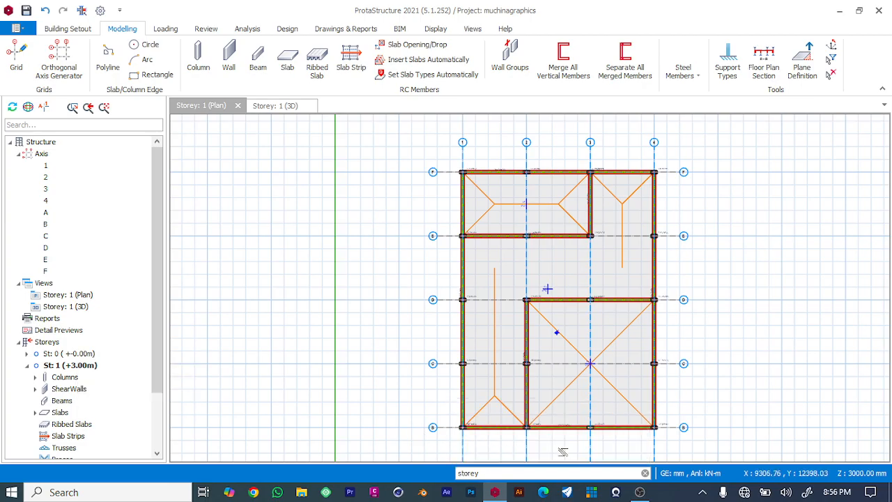
{"action": "left_click", "coordinate": [481, 473]}
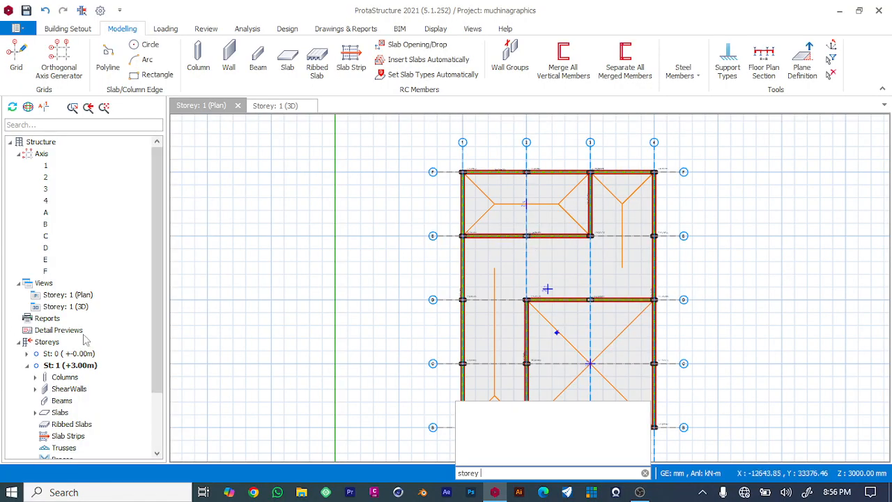
- Try to insert a storey at the St: 0 level, accepting that it cannot be undone, and check the model in 3D
{"action": "right_click", "coordinate": [63, 357]}
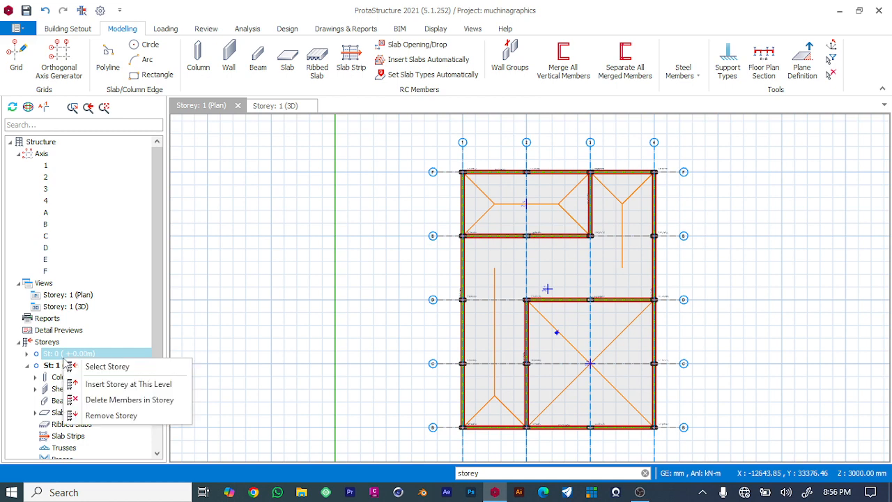
{"action": "left_click", "coordinate": [141, 390]}
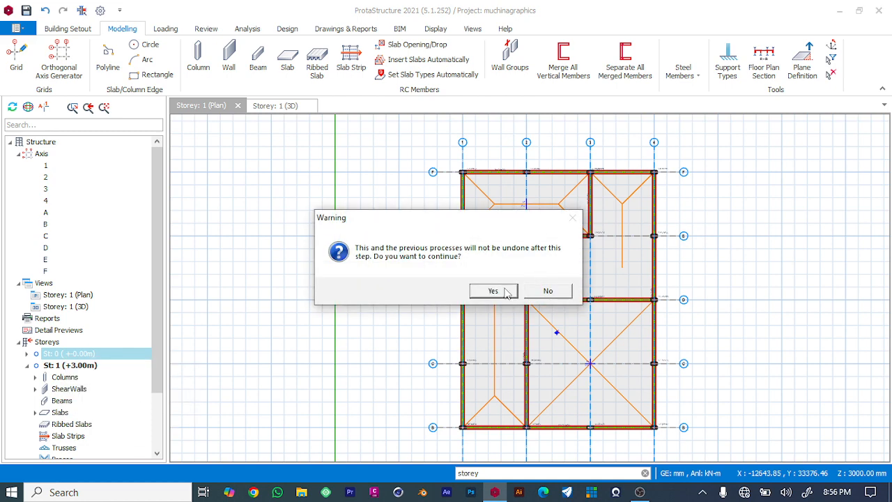
{"action": "left_click", "coordinate": [506, 292]}
{"action": "left_click", "coordinate": [496, 292]}
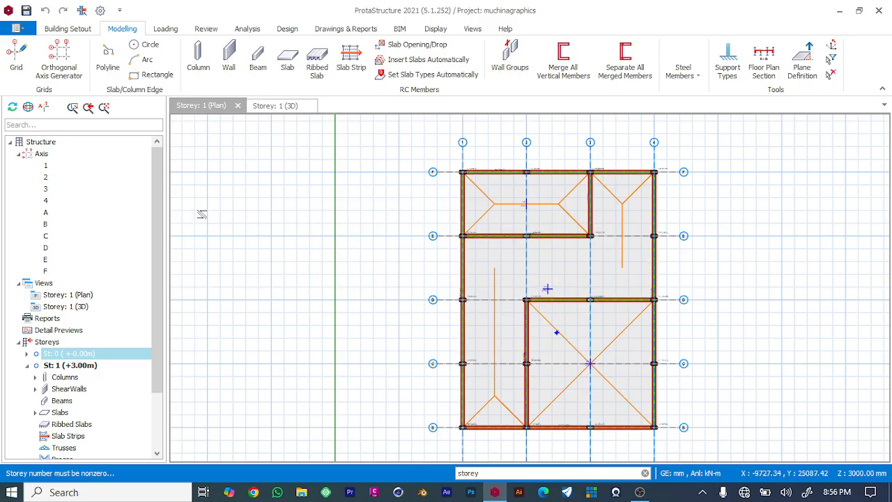
{"action": "left_click", "coordinate": [275, 105]}
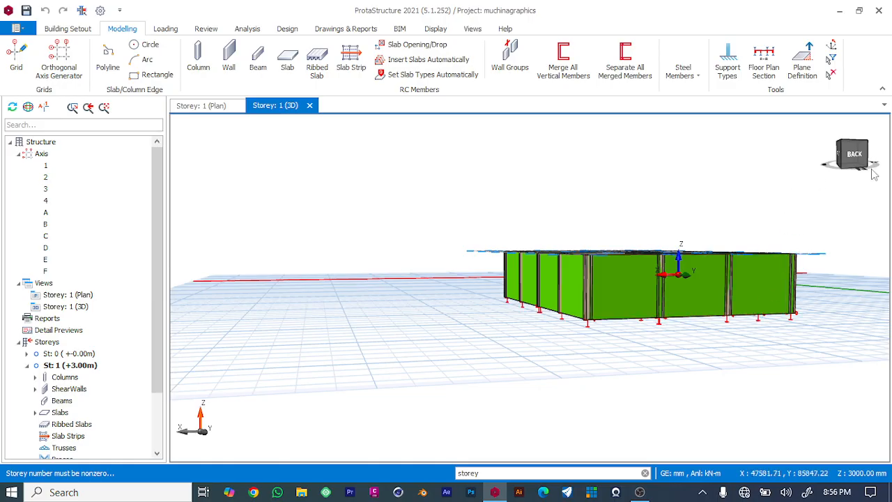
{"action": "mouse_move", "coordinate": [868, 152]}
{"action": "left_mouse_down"}
{"action": "mouse_move", "coordinate": [840, 158]}
{"action": "mouse_move", "coordinate": [854, 153]}
{"action": "mouse_move", "coordinate": [844, 149]}
{"action": "mouse_move", "coordinate": [843, 159]}
{"action": "mouse_move", "coordinate": [808, 167]}
{"action": "left_mouse_up"}
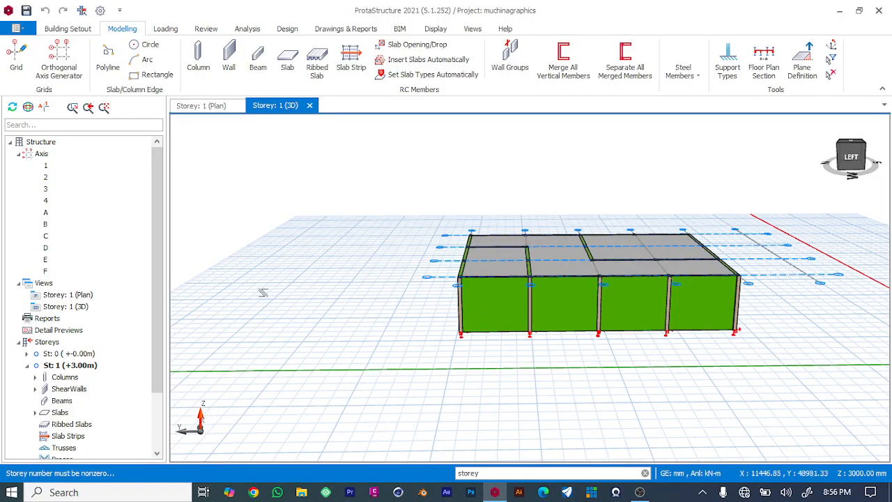
- Try to generate a storey using Storey 1 (+3.00m) as the source and all member types
{"action": "left_click", "coordinate": [487, 473]}
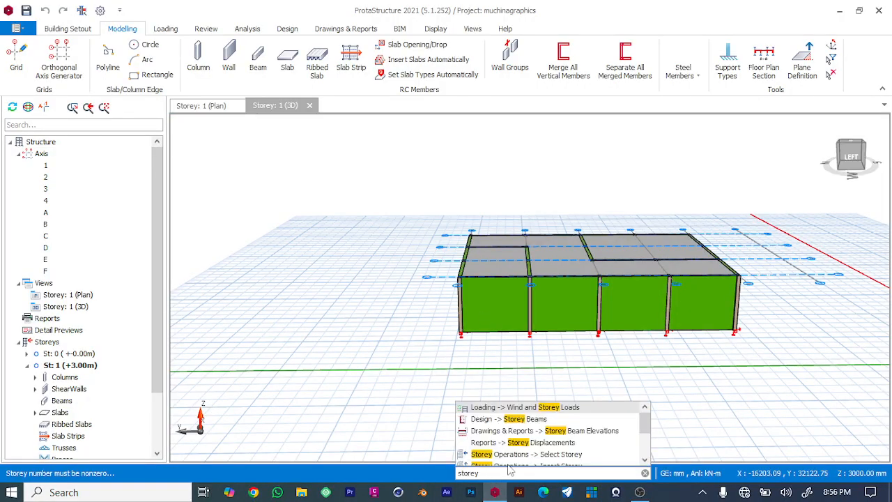
{"action": "scroll", "coordinate": [547, 430], "scroll_direction": "down", "scroll_amount": 2}
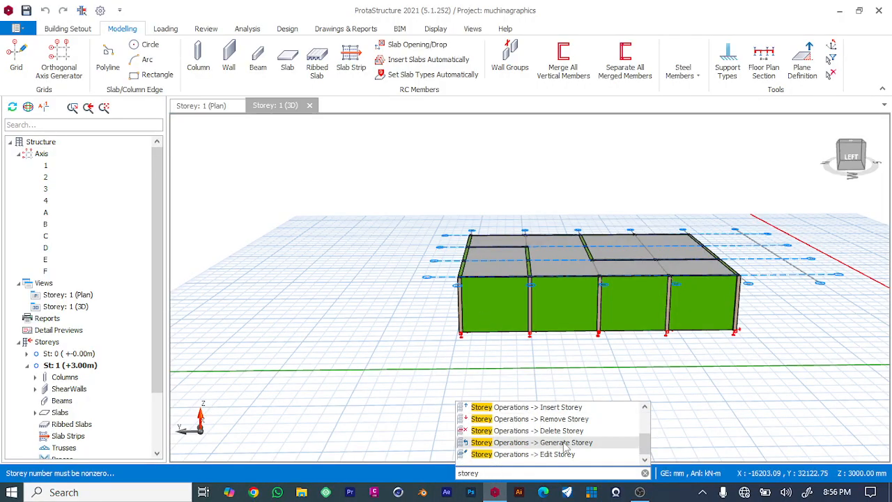
{"action": "left_click", "coordinate": [566, 443]}
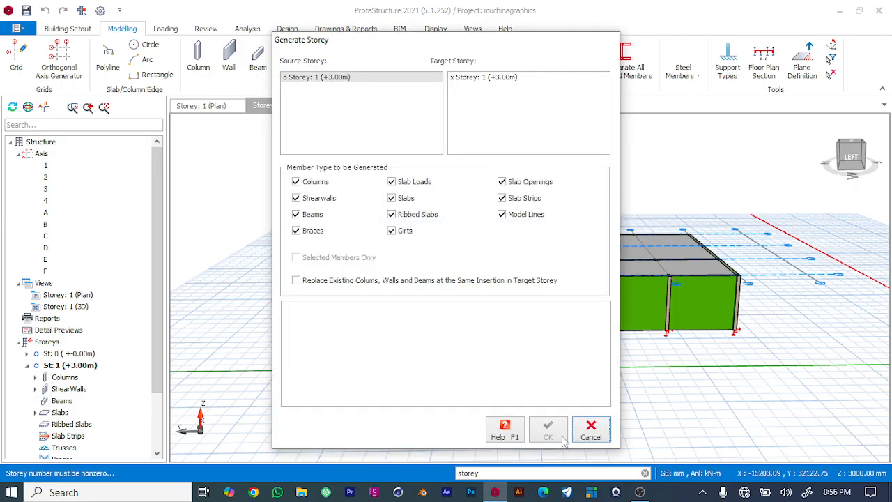
{"action": "left_click", "coordinate": [332, 78]}
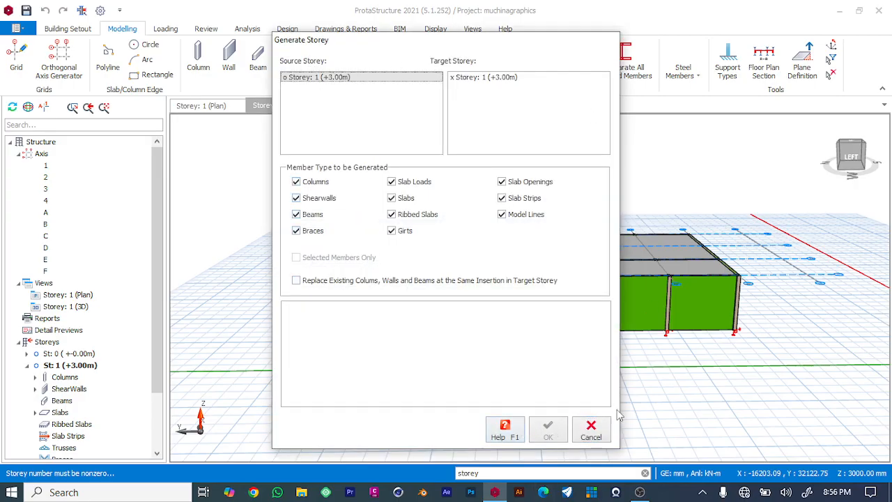
{"action": "left_click", "coordinate": [592, 432]}
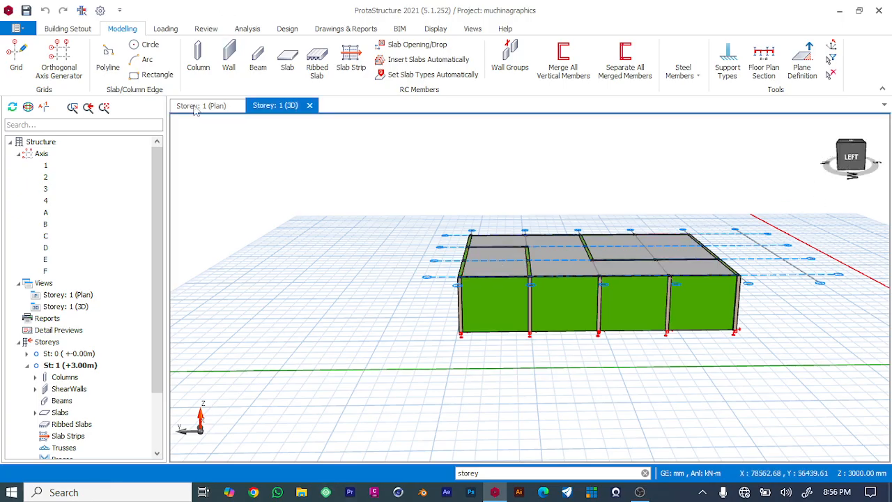
- Try to place a 500 × 250 mm column at a corner axis intersection on top of the model in the 3D view
{"action": "left_click", "coordinate": [199, 56]}
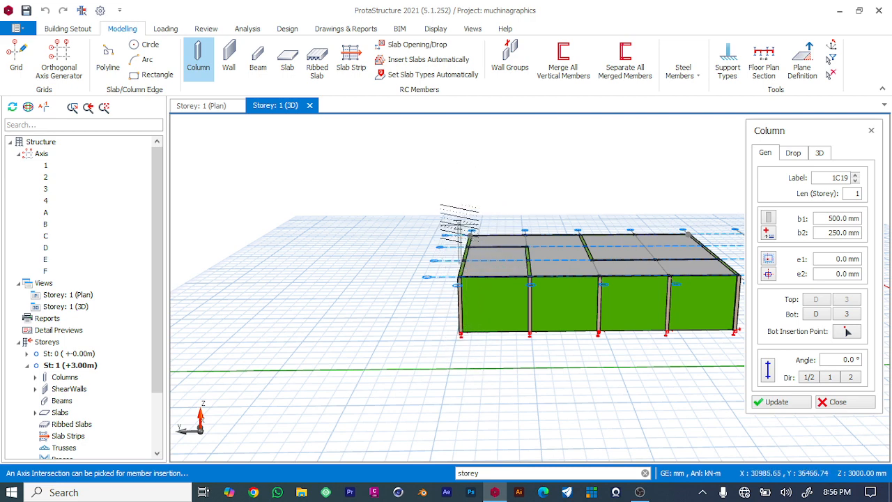
{"action": "left_click", "coordinate": [468, 236]}
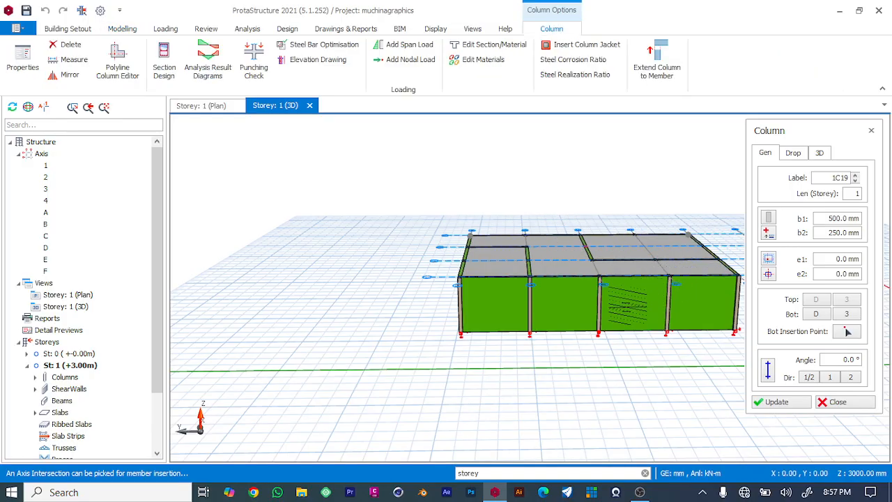
{"action": "left_click", "coordinate": [829, 403]}
{"action": "left_click_drag", "start_coordinate": [863, 156], "coordinate": [829, 157]}
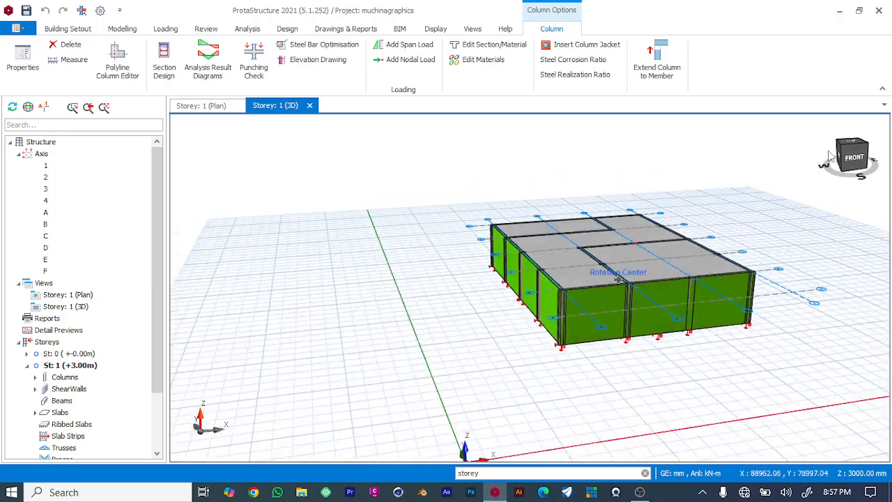
{"action": "key", "text": "Escape"}
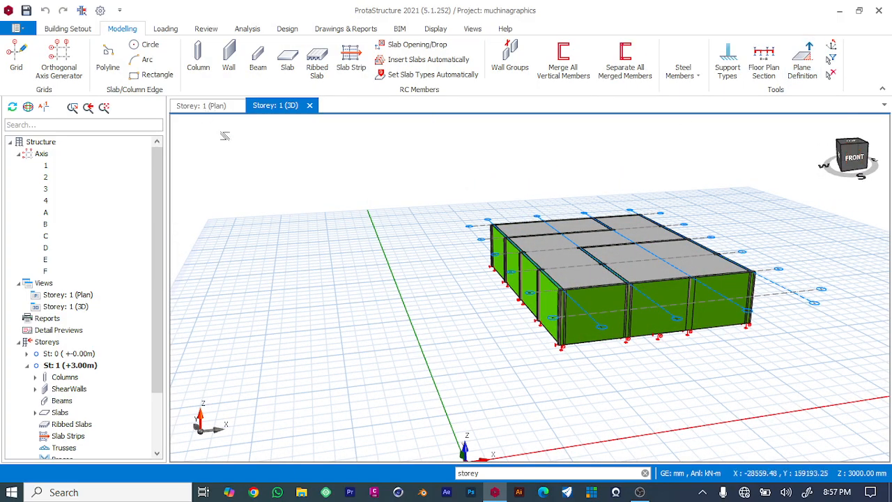
{"action": "left_click_drag", "start_coordinate": [857, 154], "coordinate": [802, 151]}
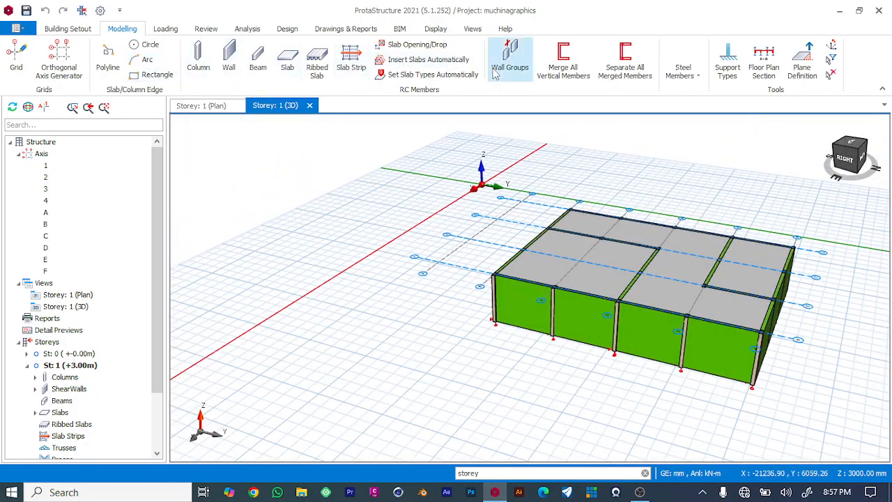
{"action": "left_click", "coordinate": [165, 32]}
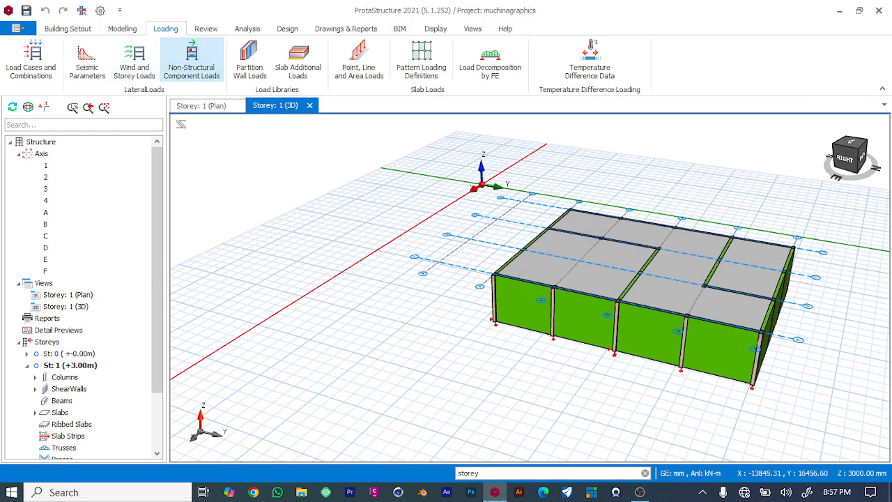
{"action": "left_click", "coordinate": [259, 32]}
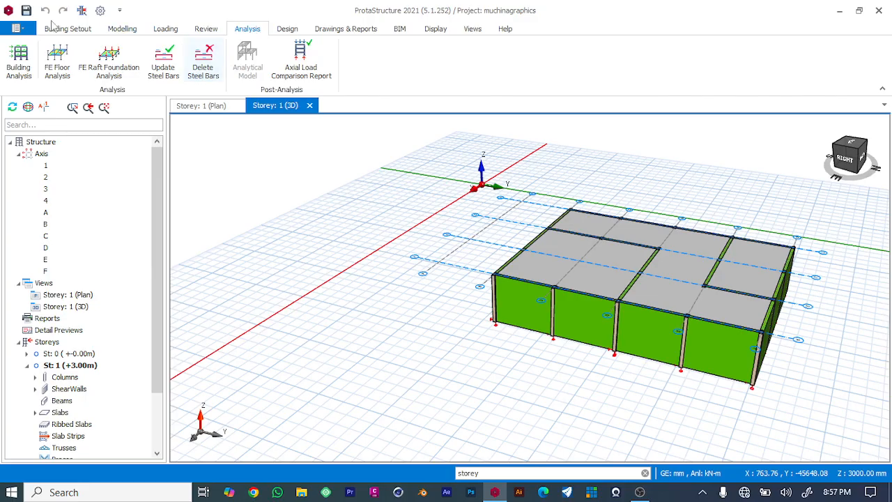
{"action": "left_click", "coordinate": [18, 62]}
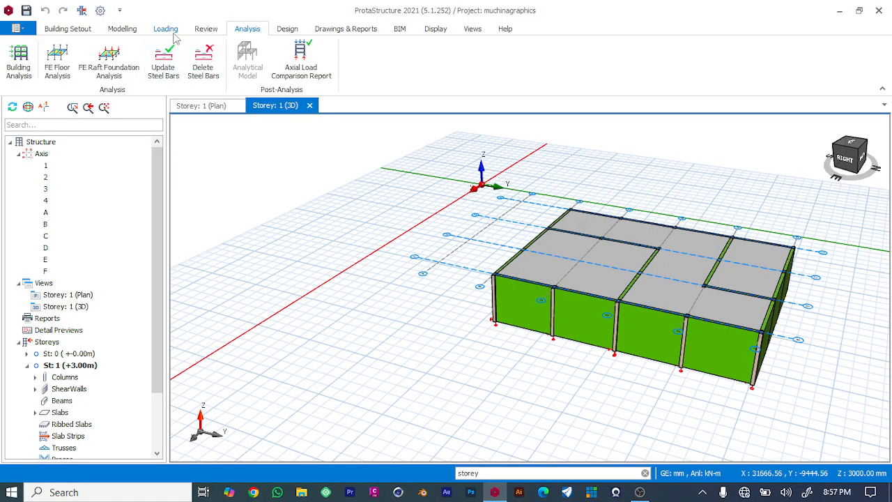
{"action": "left_click", "coordinate": [288, 30]}
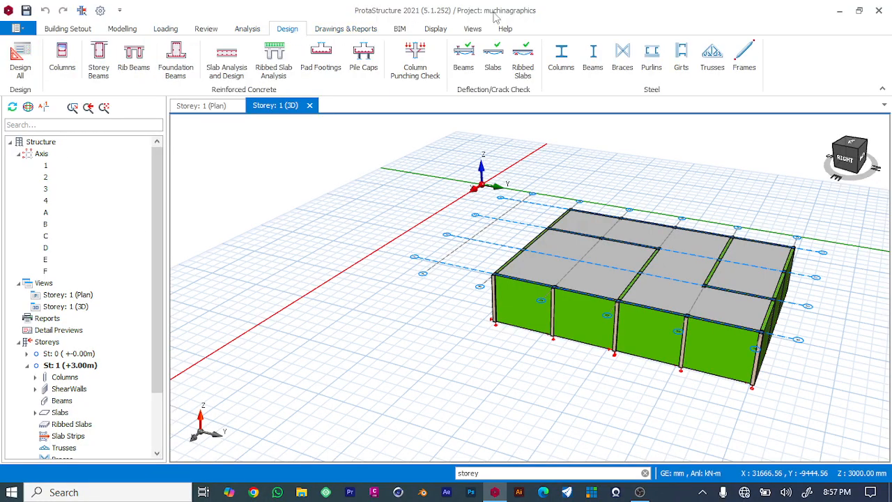
{"action": "left_click", "coordinate": [843, 152]}
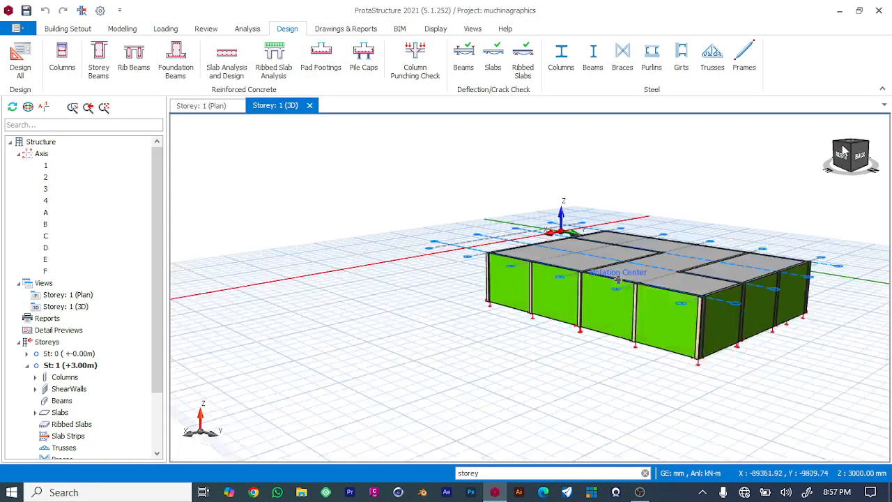
{"action": "left_click_drag", "start_coordinate": [843, 152], "coordinate": [861, 166]}
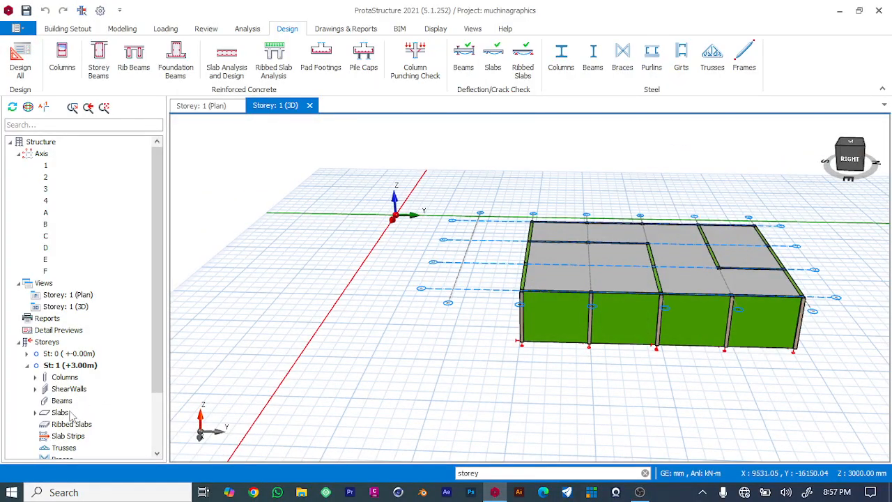
- Search the commands for "gener" and open Generate Storey
{"action": "left_click", "coordinate": [491, 473]}
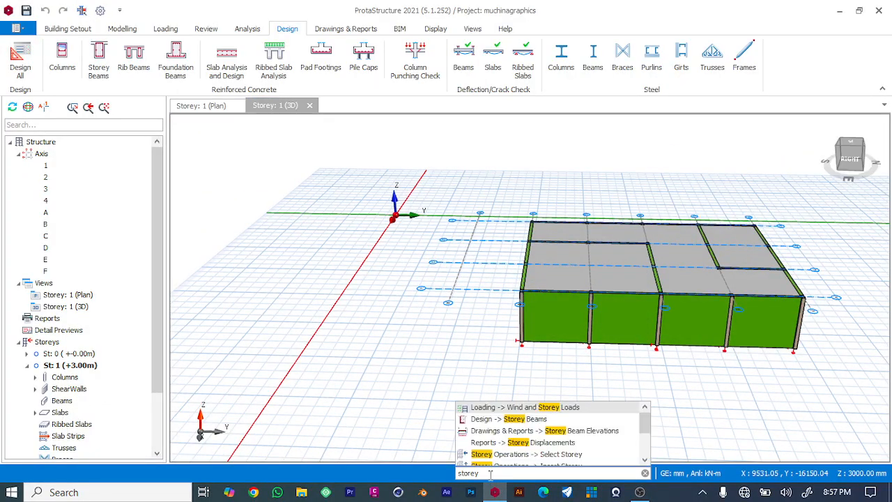
{"action": "key", "text": "BackSpace"}
{"action": "key", "text": "BackSpace"}
{"action": "key", "text": "BackSpace"}
{"action": "key", "text": "BackSpace"}
{"action": "key", "text": "BackSpace"}
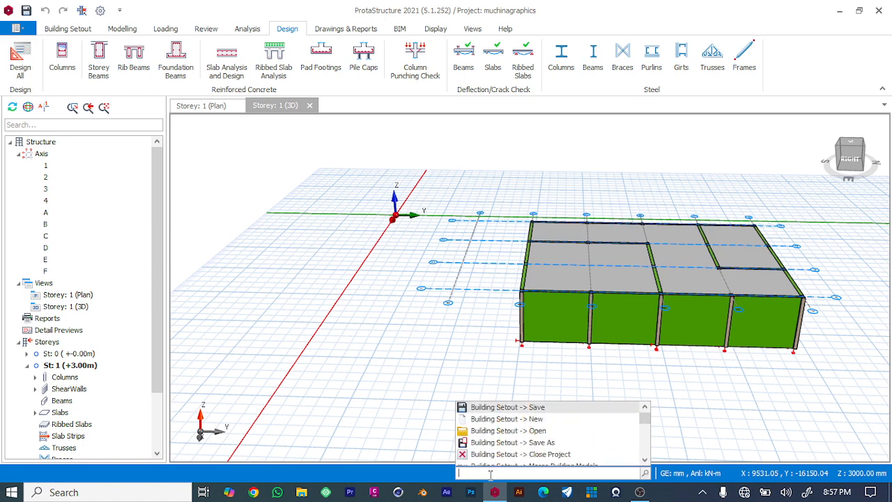
{"action": "type", "text": "stroy"}
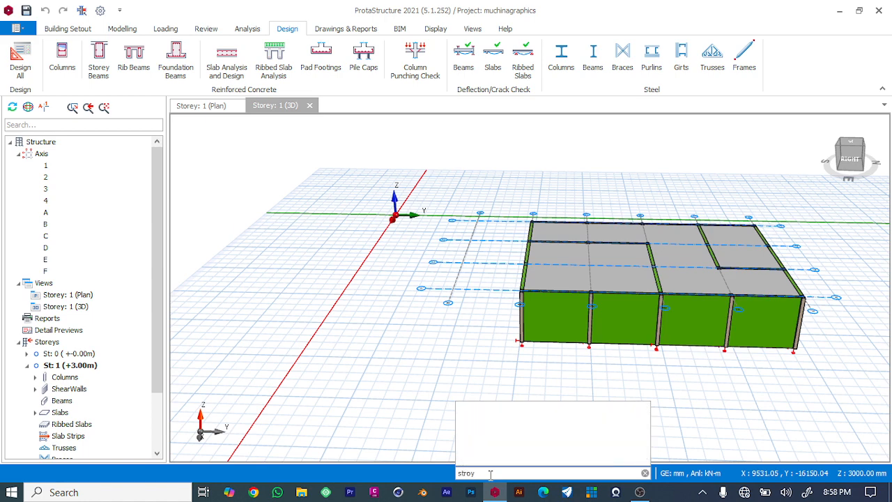
{"action": "key", "text": "BackSpace"}
{"action": "key", "text": "BackSpace"}
{"action": "key", "text": "BackSpace"}
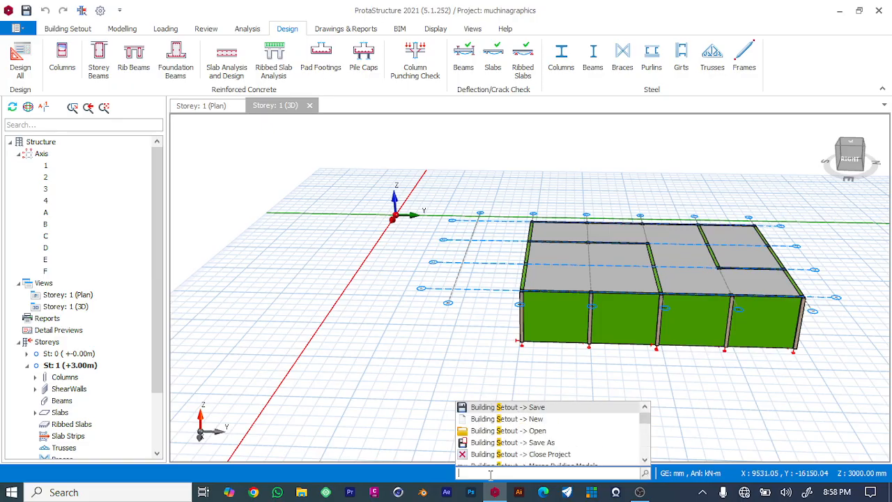
{"action": "type", "text": "gener"}
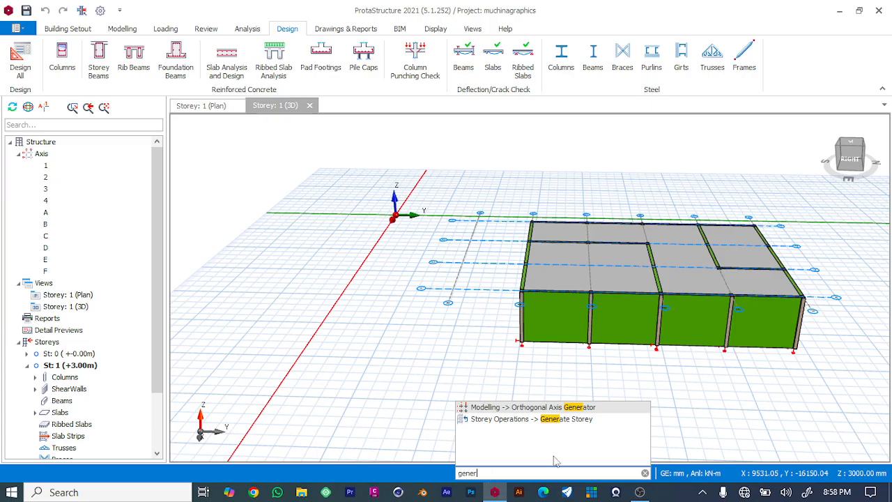
{"action": "left_click", "coordinate": [554, 418]}
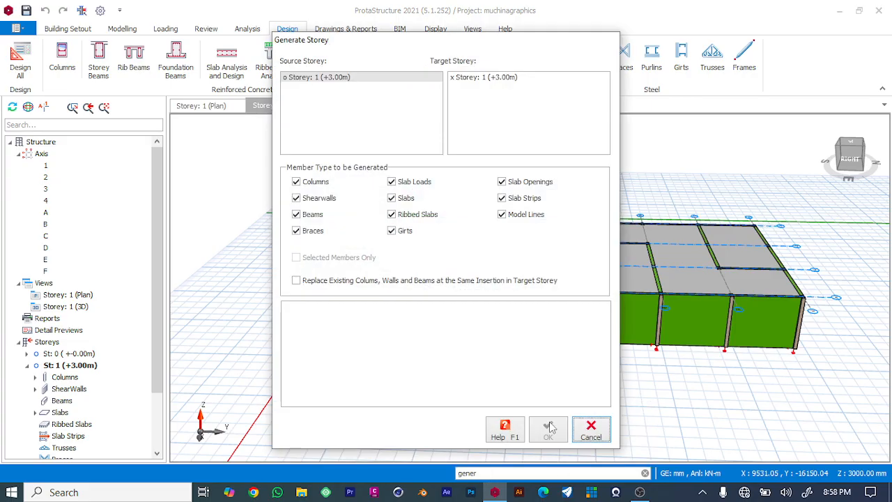
- Try to generate all member types with Storey 1 (+3.00m) as source and target, enabling replacement of existing columns, walls and beams at the same insertion
{"action": "left_click", "coordinate": [469, 78]}
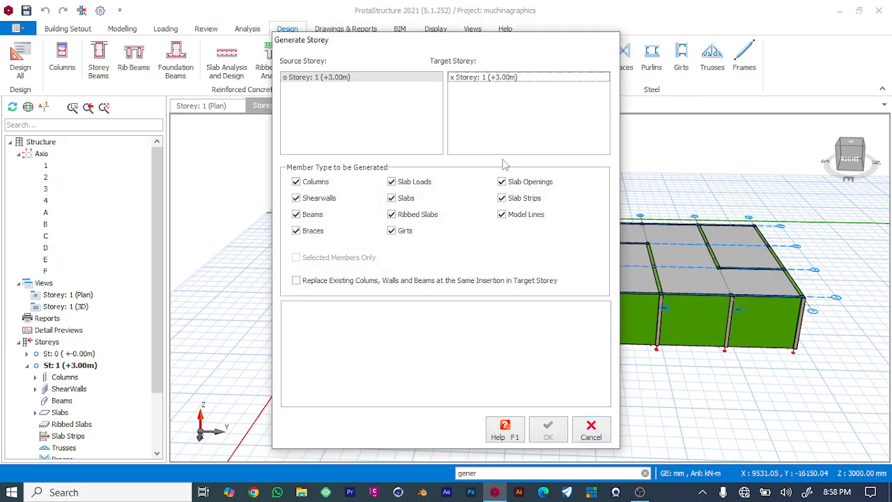
{"action": "left_click", "coordinate": [296, 281]}
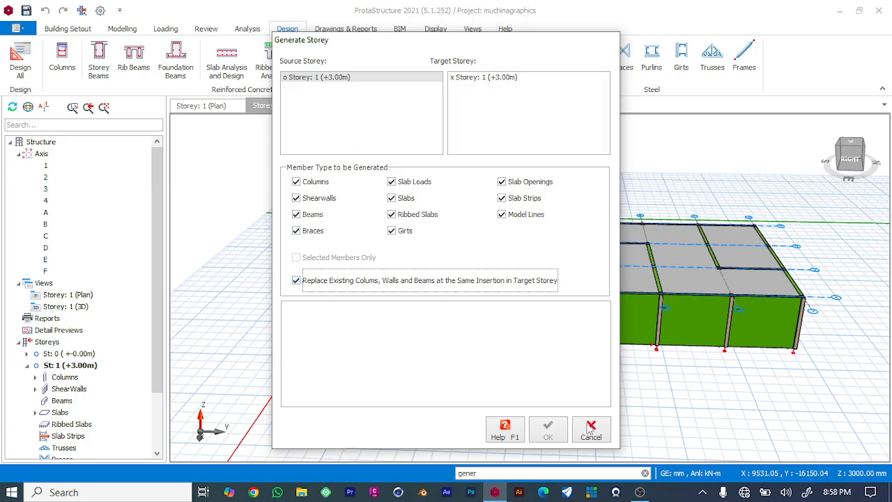
{"action": "left_click", "coordinate": [478, 78]}
{"action": "left_click", "coordinate": [473, 78]}
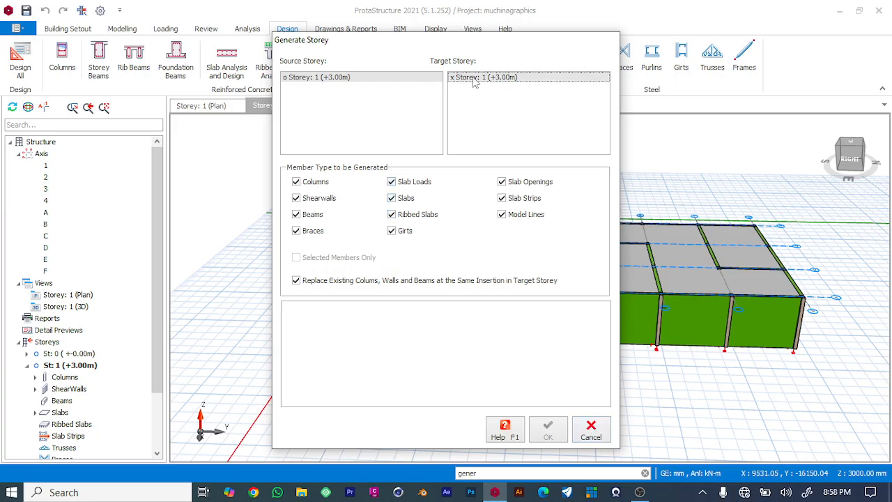
{"action": "left_click", "coordinate": [377, 78]}
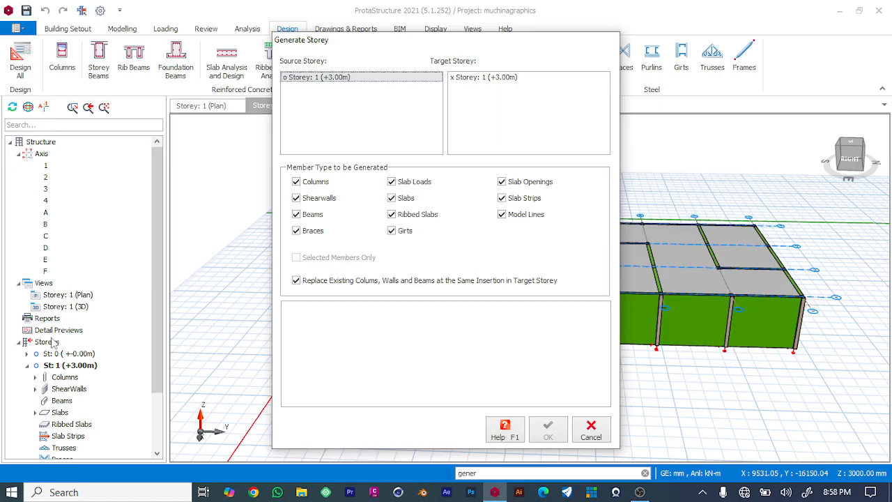
{"action": "left_click", "coordinate": [68, 361]}
{"action": "left_click", "coordinate": [587, 423]}
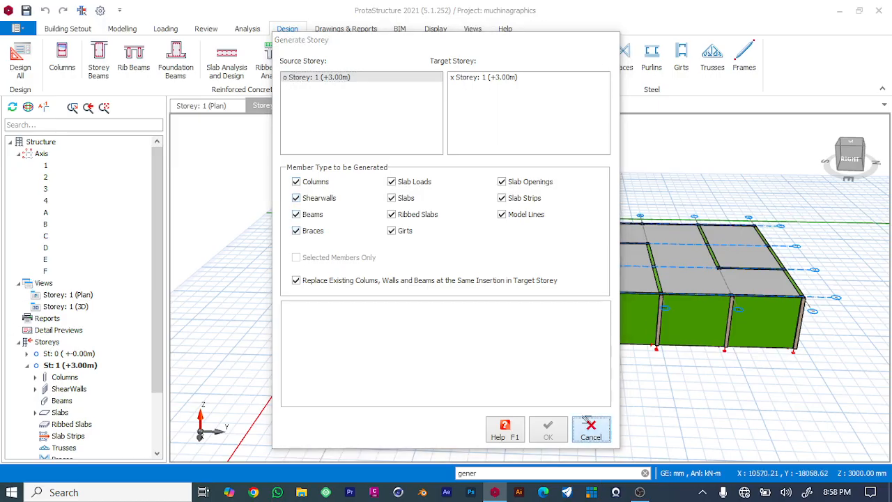
- Make St: 0 the active storey in the 3D view and look through its member categories in the structure tree
{"action": "left_click", "coordinate": [74, 355]}
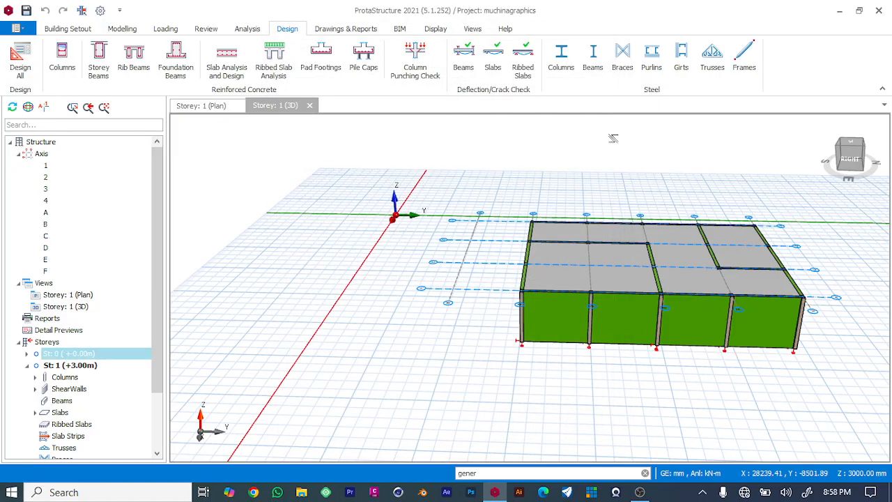
{"action": "double_click", "coordinate": [95, 355]}
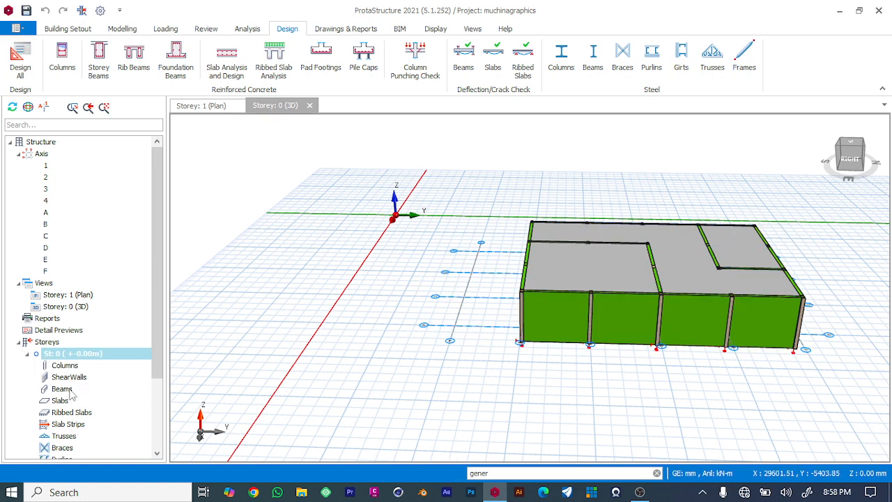
{"action": "scroll", "coordinate": [72, 395], "scroll_direction": "down", "scroll_amount": 3}
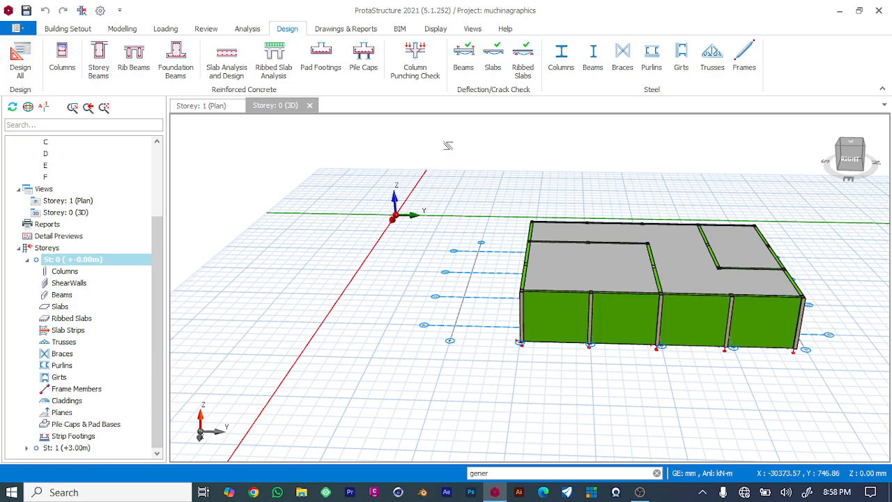
- Retry Generate Storey with St: 0 active, using Storey 1 (+3.00m) as source and enabling replacement of existing columns, walls and beams
{"action": "left_click", "coordinate": [525, 474]}
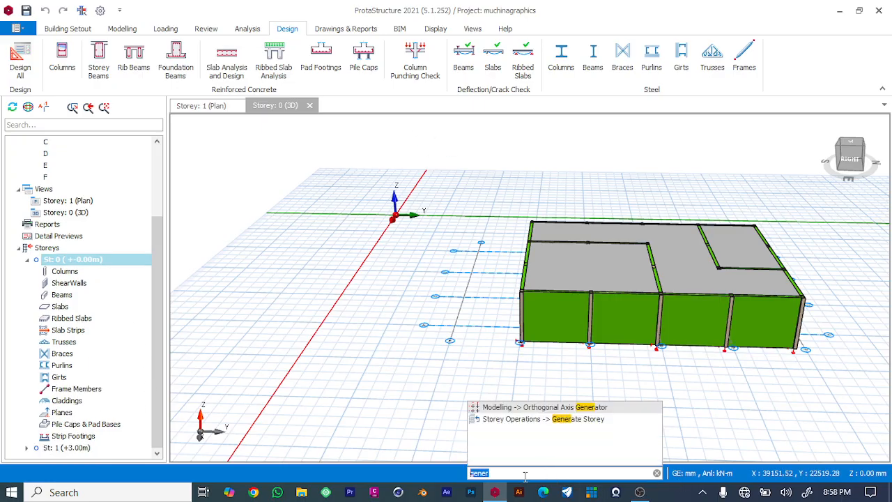
{"action": "left_click", "coordinate": [558, 420]}
{"action": "left_click", "coordinate": [348, 78]}
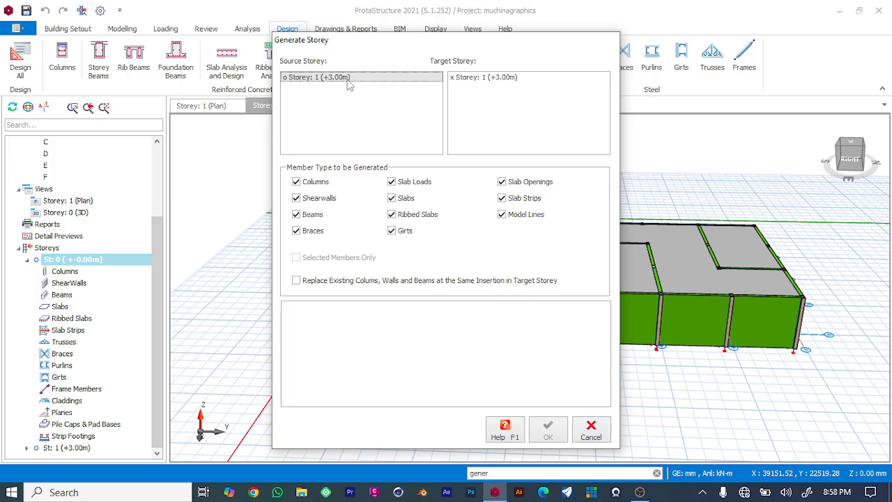
{"action": "left_click", "coordinate": [297, 281]}
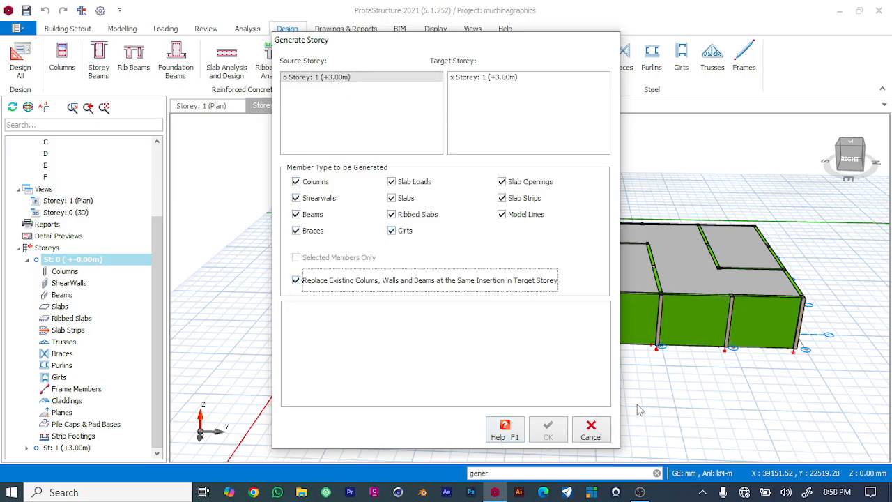
{"action": "left_click", "coordinate": [603, 113]}
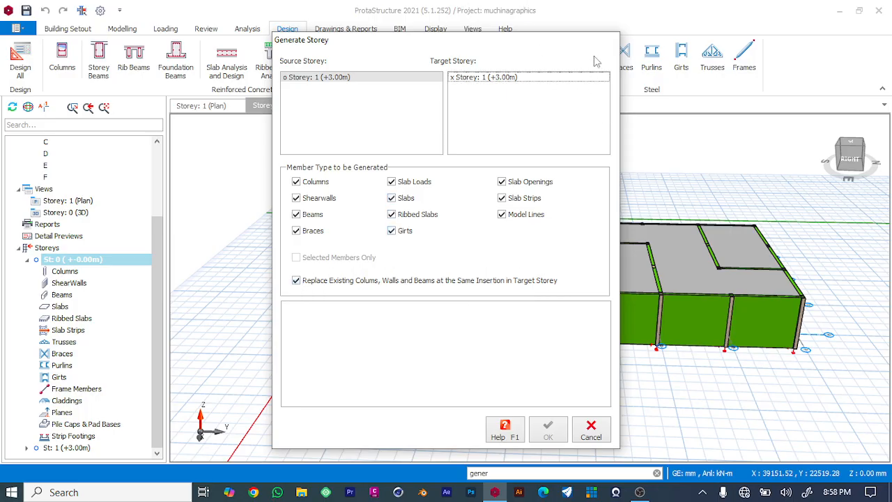
{"action": "left_click", "coordinate": [591, 429]}
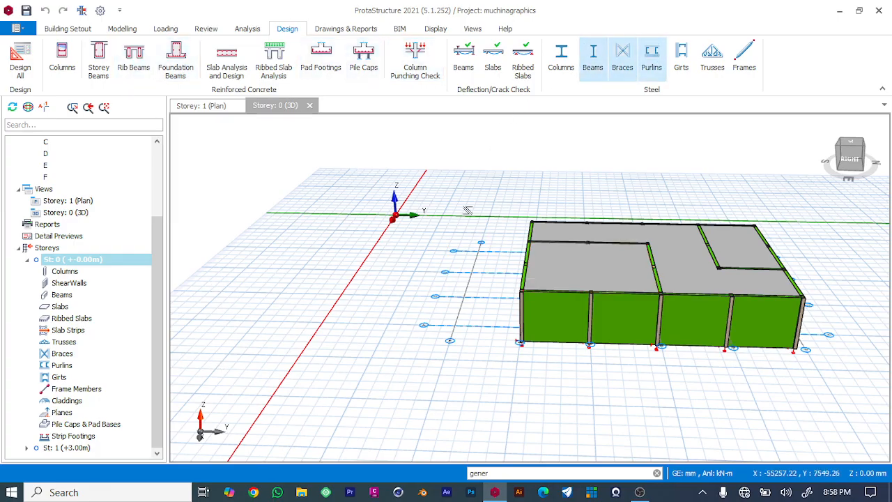
- Review the Storey: 1 plan and Storey: 0 3D views and check which options their entries in the structure tree offer
{"action": "left_click", "coordinate": [589, 243]}
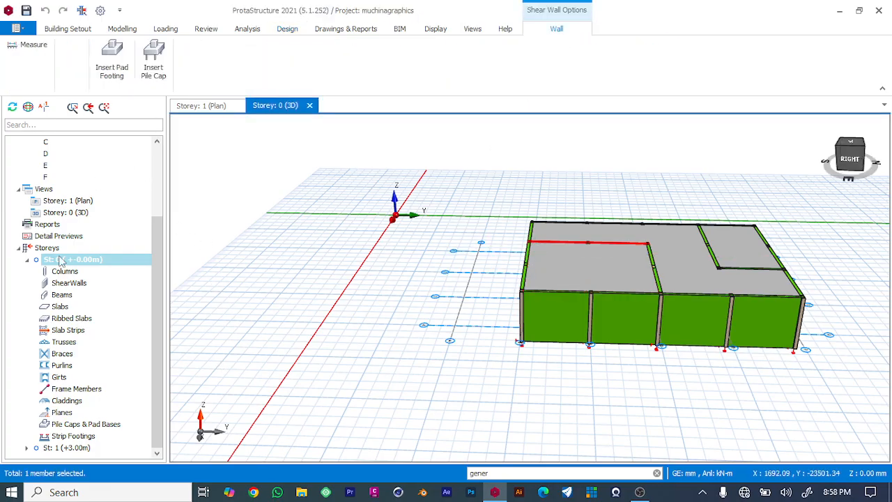
{"action": "left_click", "coordinate": [211, 107]}
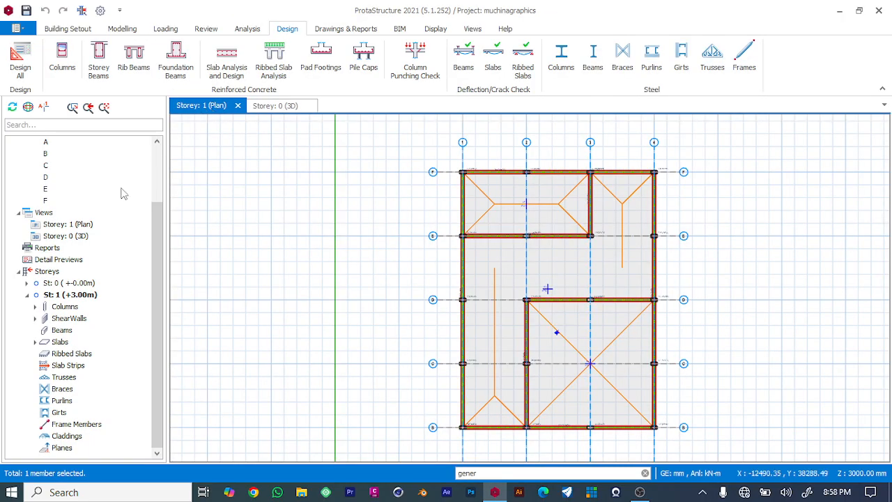
{"action": "left_click", "coordinate": [62, 225]}
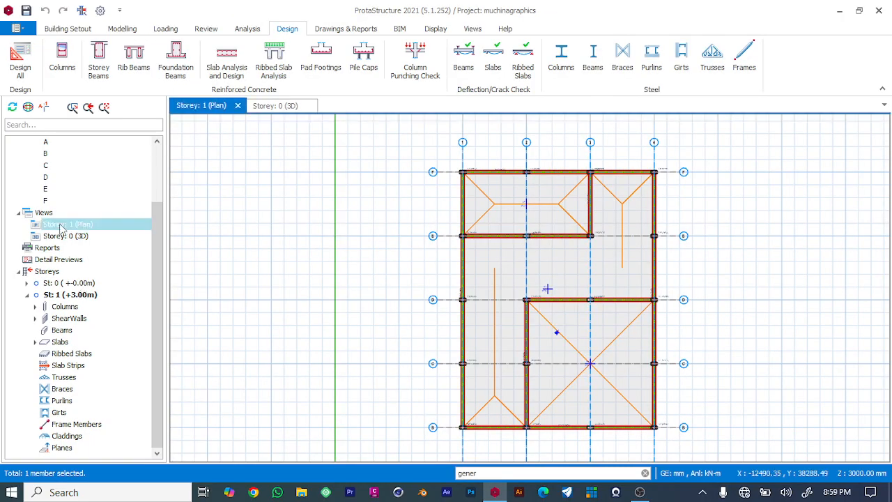
{"action": "right_click", "coordinate": [61, 225]}
{"action": "left_click", "coordinate": [83, 232]}
{"action": "right_click", "coordinate": [78, 238]}
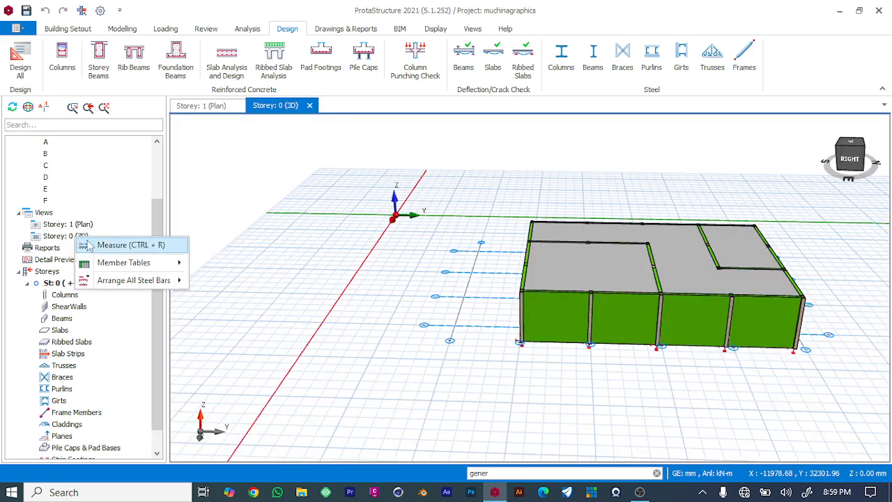
{"action": "left_click", "coordinate": [45, 236]}
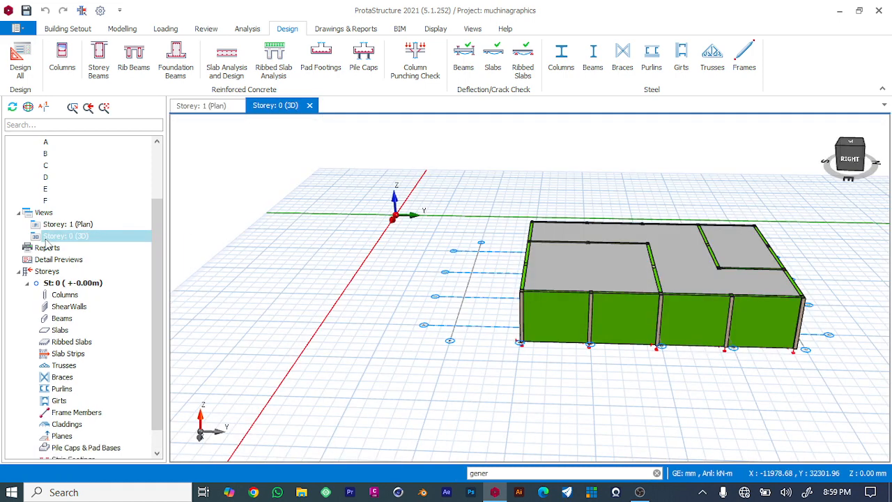
{"action": "right_click", "coordinate": [46, 240]}
{"action": "key", "text": "Escape"}
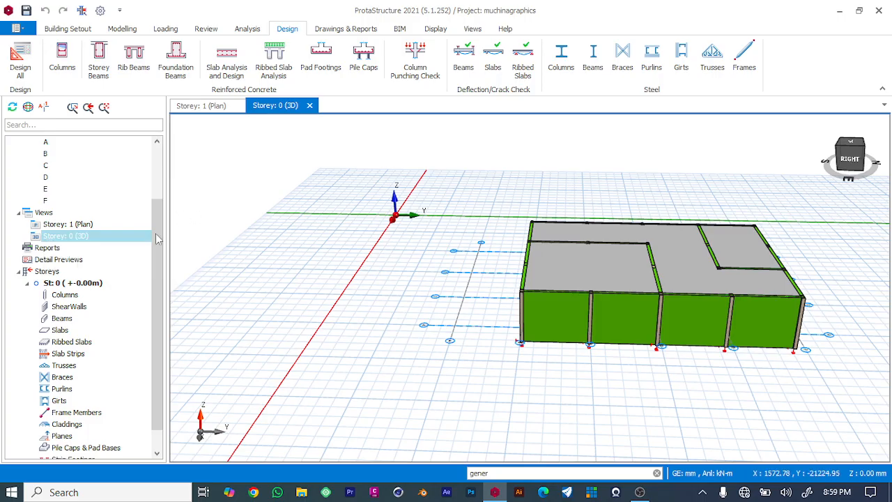
- Try to insert a new storey at the St: 0 (+-0.00m) level, shifting the existing levels upwards
{"action": "left_click", "coordinate": [85, 296]}
{"action": "right_click", "coordinate": [86, 284]}
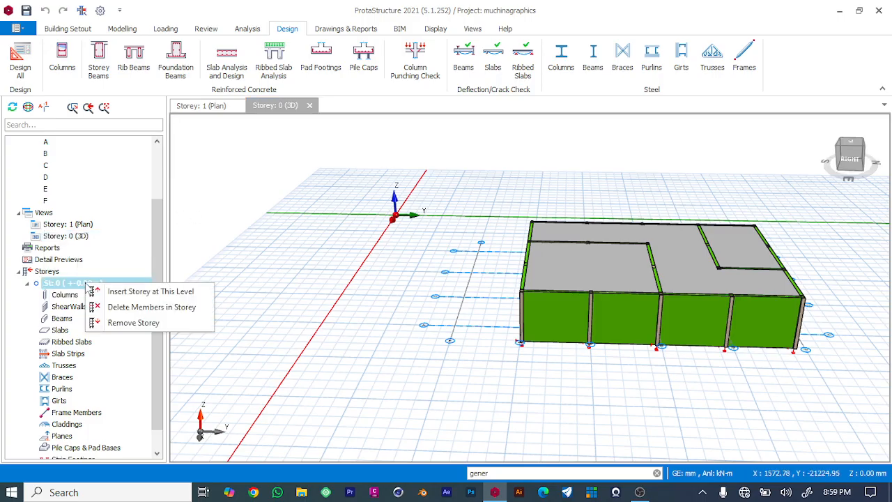
{"action": "left_click", "coordinate": [132, 292]}
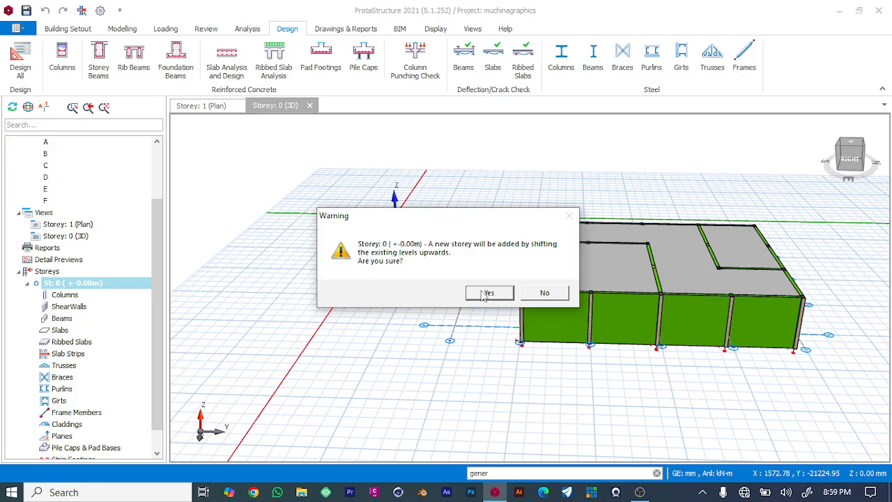
{"action": "left_click", "coordinate": [485, 294]}
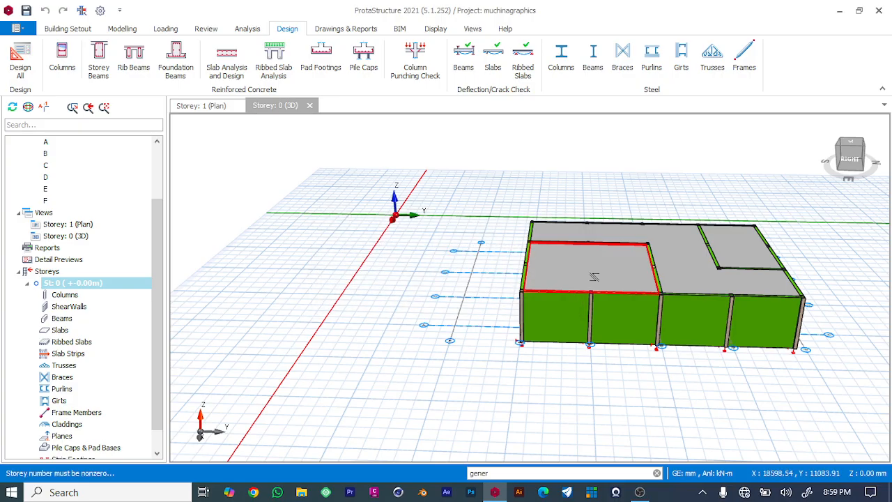
- Examine the single-storey model in the 3D view from its right side, back and underside
{"action": "left_click", "coordinate": [845, 150]}
{"action": "left_click_drag", "start_coordinate": [854, 176], "coordinate": [864, 175]}
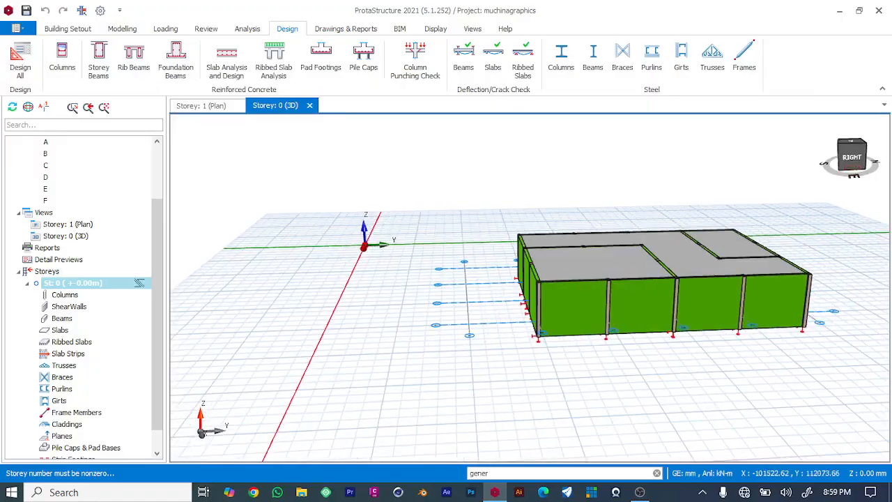
{"action": "left_click", "coordinate": [95, 286]}
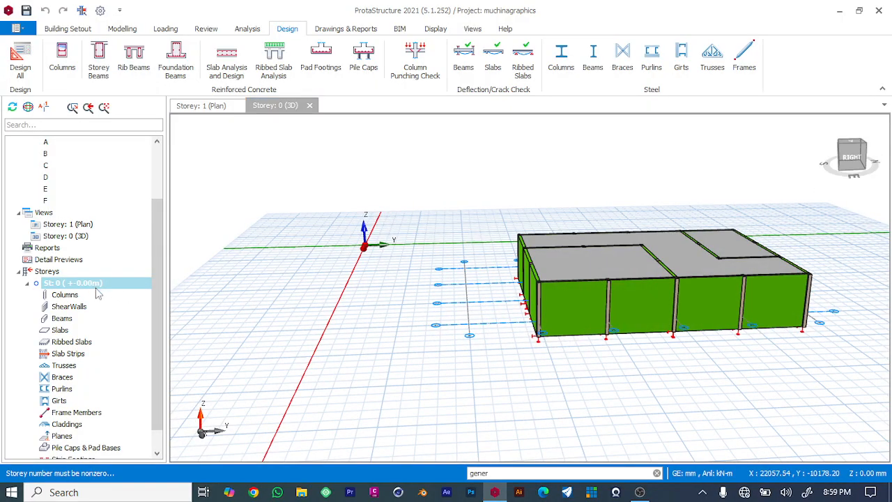
{"action": "scroll", "coordinate": [214, 306], "scroll_direction": "down", "scroll_amount": 5}
{"action": "scroll", "coordinate": [255, 303], "scroll_direction": "up", "scroll_amount": 5}
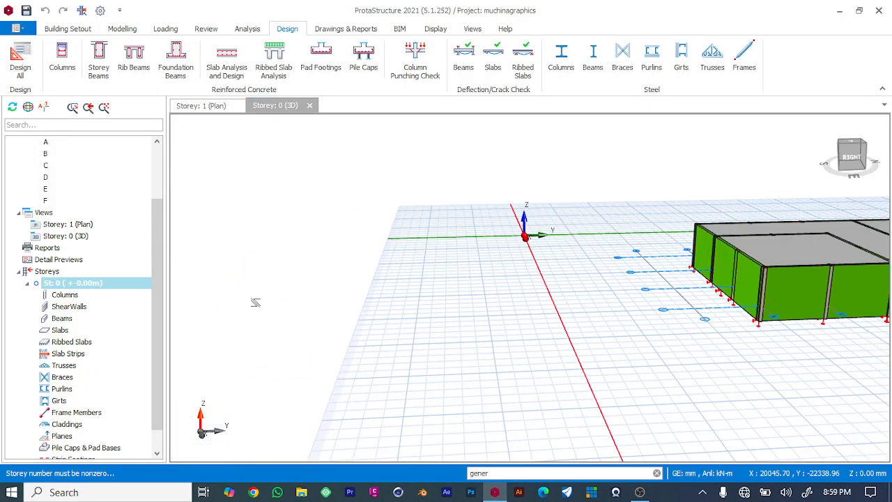
{"action": "scroll", "coordinate": [557, 303], "scroll_direction": "down", "scroll_amount": 2}
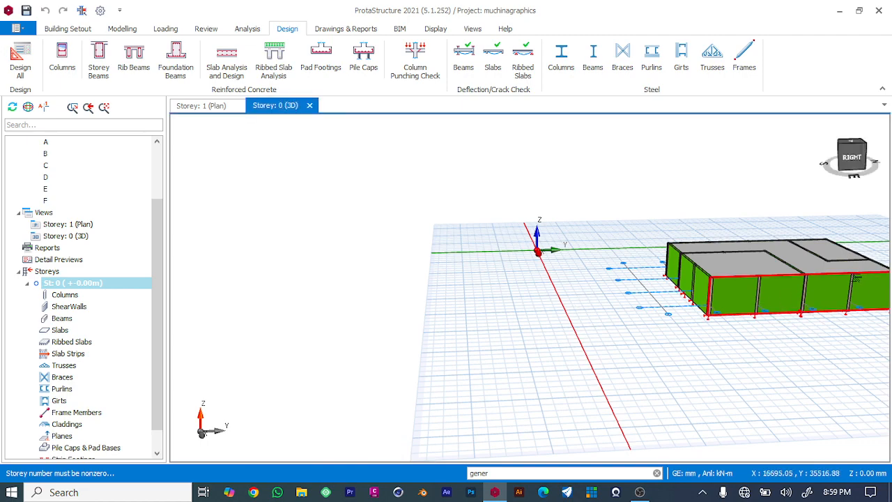
{"action": "left_click_drag", "start_coordinate": [852, 154], "coordinate": [615, 230]}
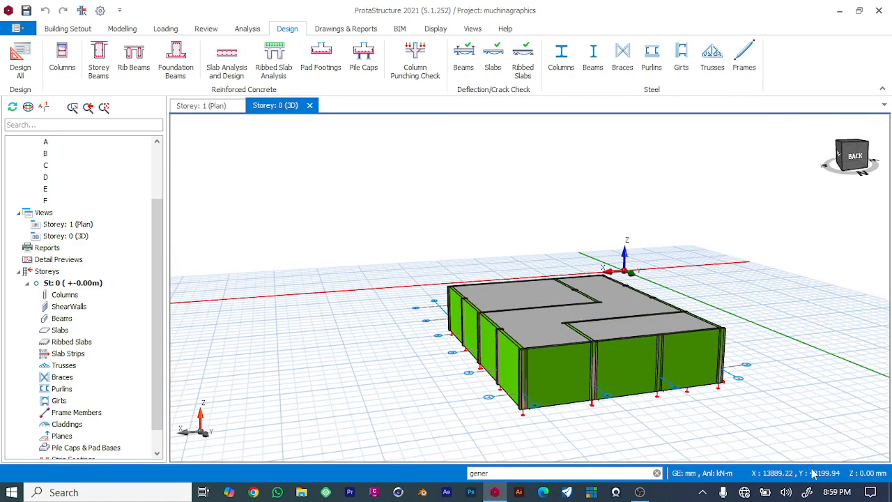
{"action": "mouse_move", "coordinate": [539, 399]}
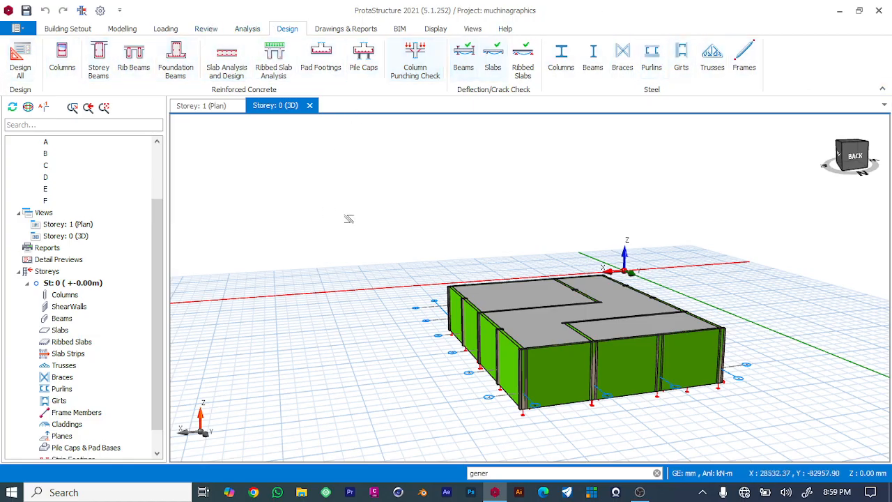
{"action": "left_click", "coordinate": [843, 157]}
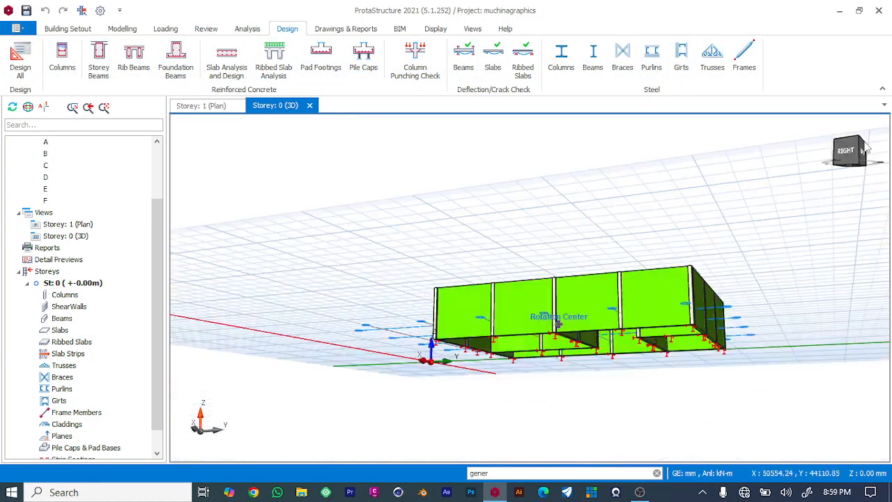
{"action": "middle_click_drag", "start_coordinate": [843, 156], "coordinate": [723, 157]}
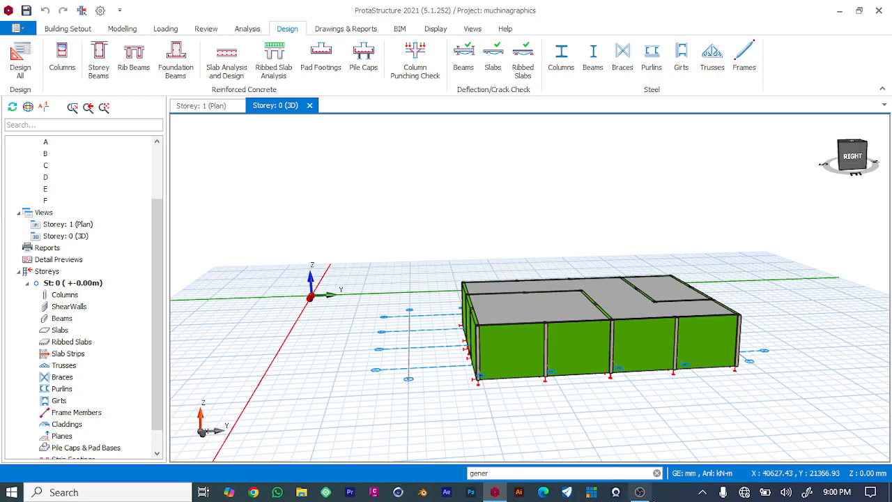
{"action": "mouse_move", "coordinate": [639, 496]}
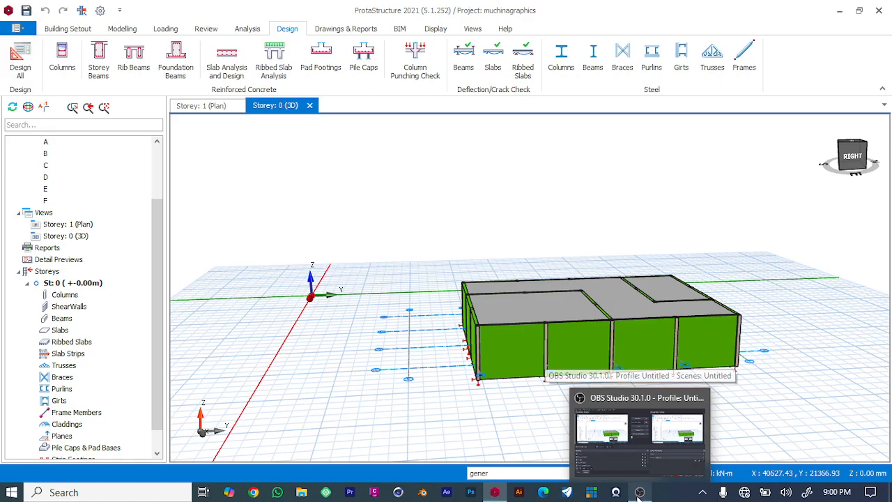
{"action": "left_click", "coordinate": [639, 491]}
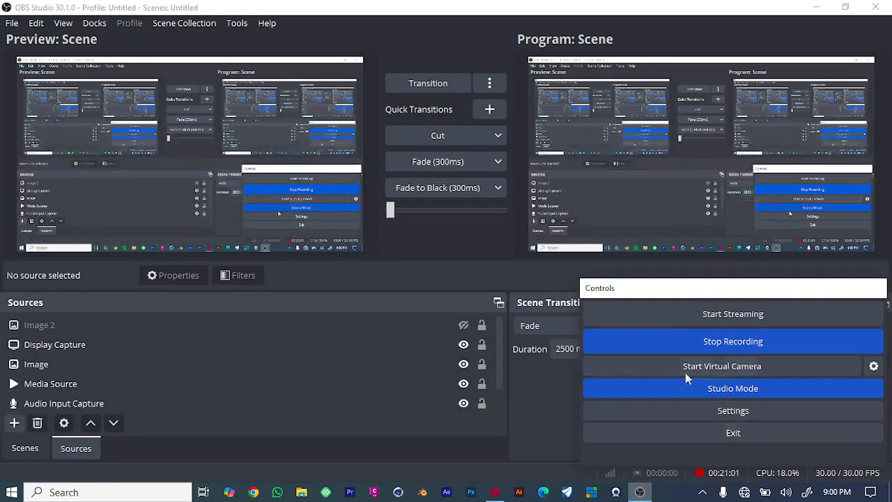